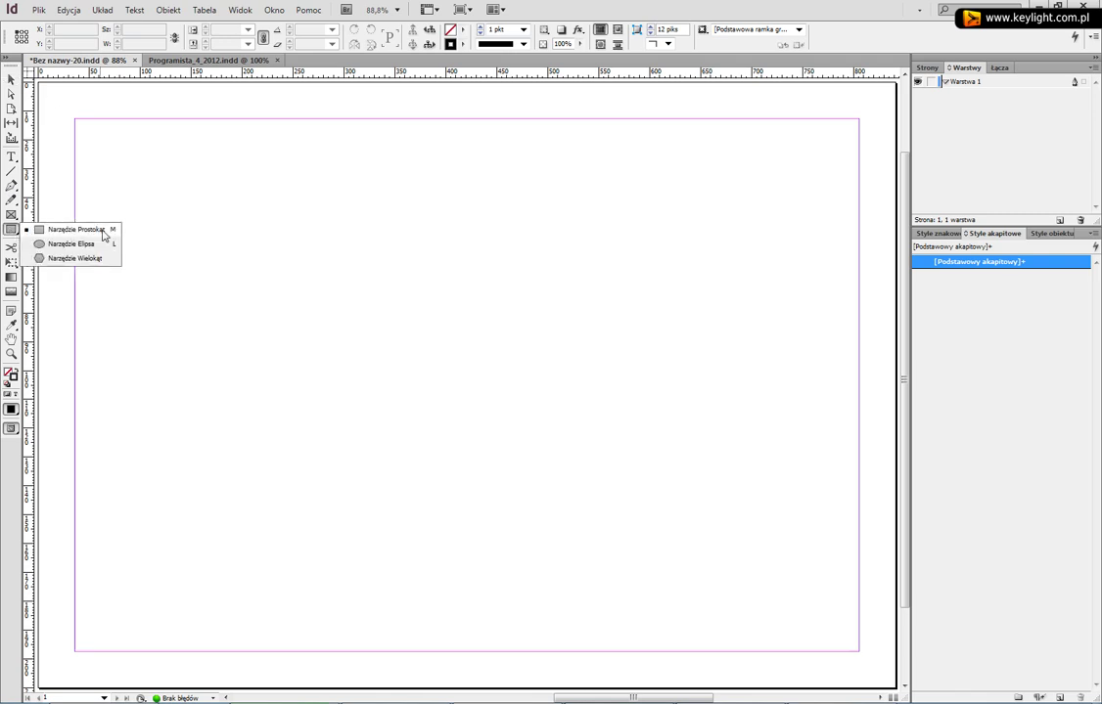
# - Draw a rectangle about 253 piks by 92 mm near the upper margin and a rectangular graphic frame about 245 piks by 92 mm beside it
pyautogui.click(49, 235)
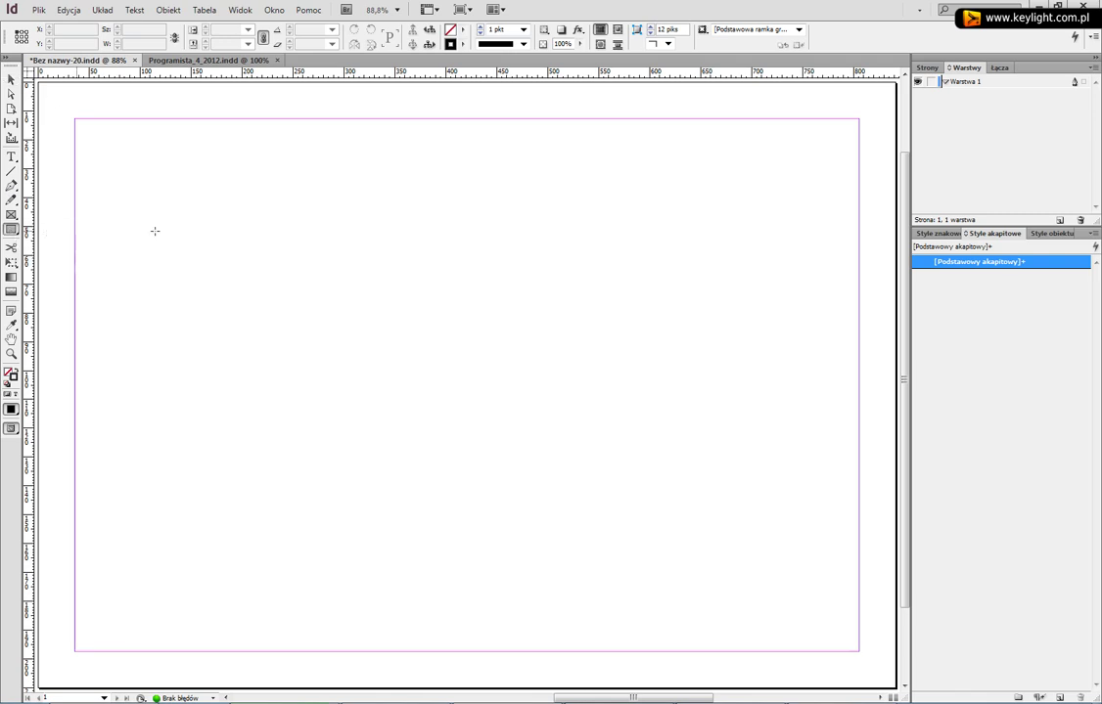
pyautogui.moveTo(87, 138); pyautogui.dragTo(344, 402)
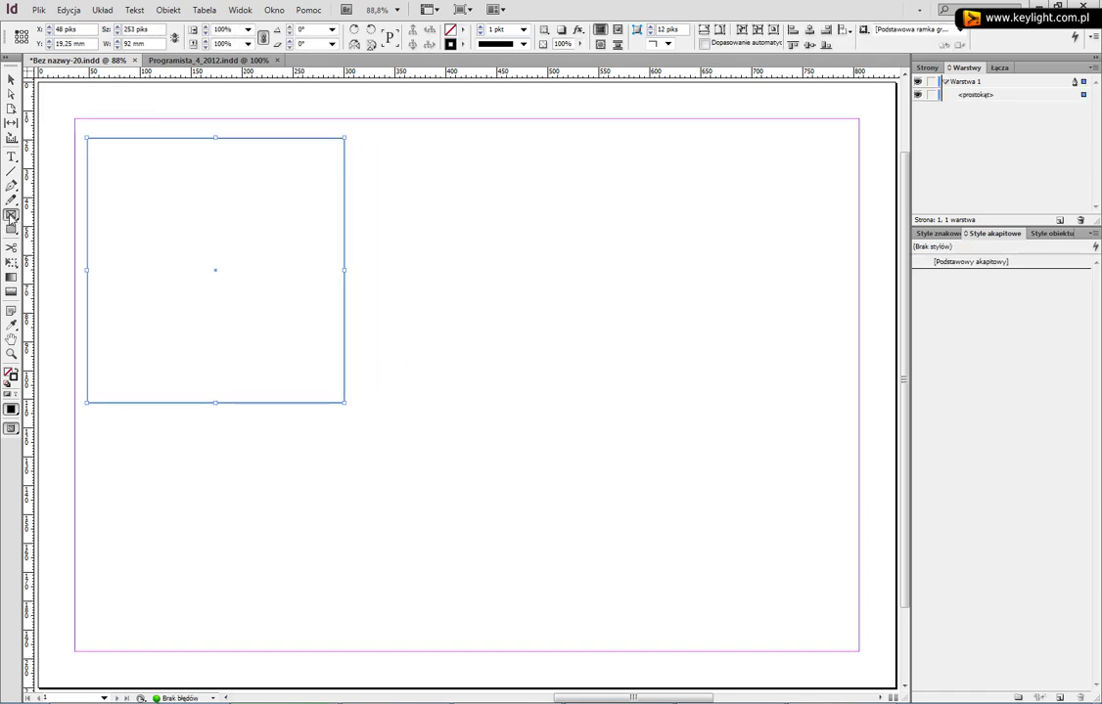
pyautogui.click(12, 218)
pyautogui.click(74, 215)
pyautogui.moveTo(363, 138); pyautogui.dragTo(612, 402)
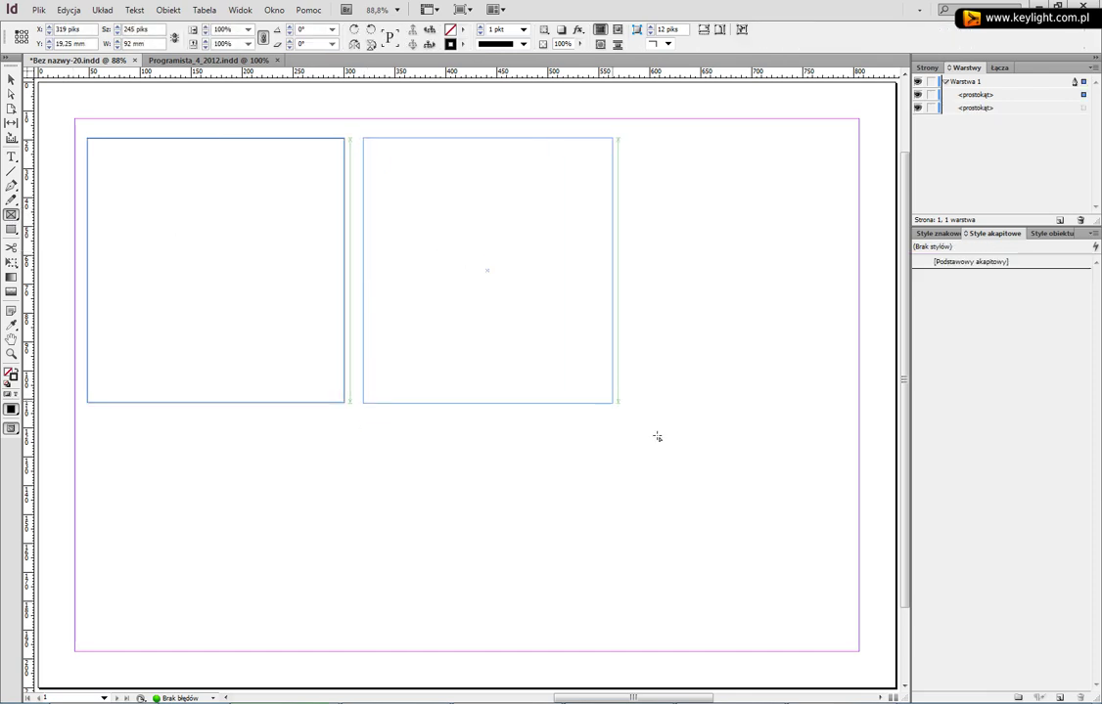
# - Create an empty text frame about 212 piks wide and 92 mm high to the right of the crossed graphic frame
pyautogui.click(13, 157)
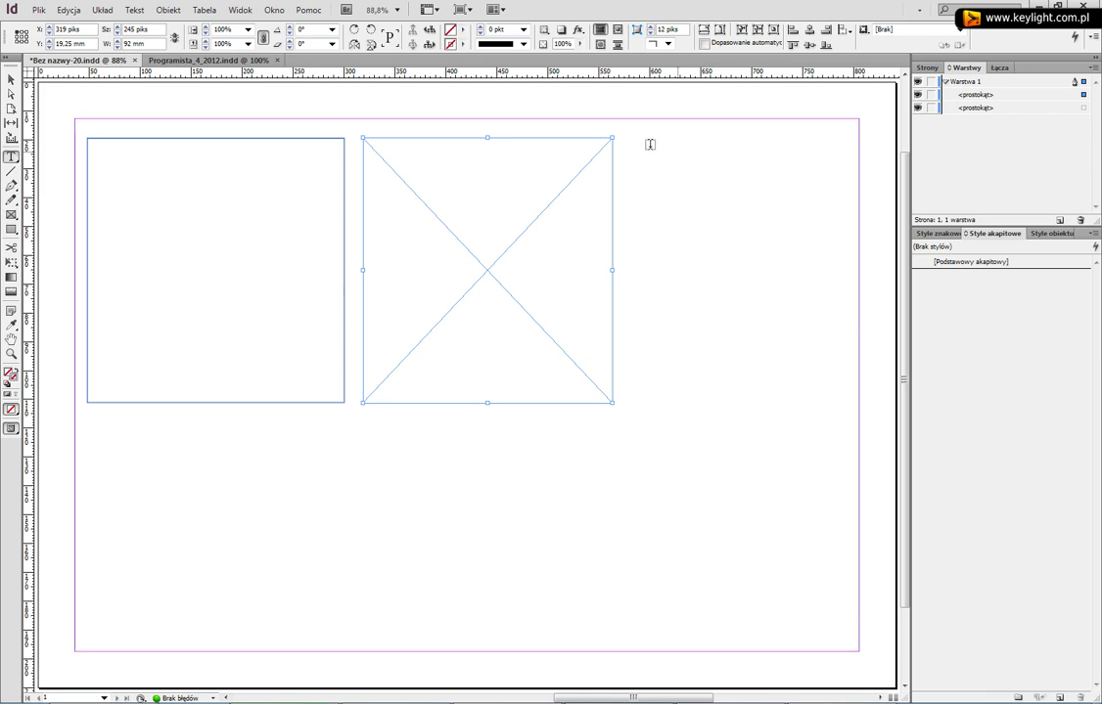
pyautogui.moveTo(627, 138); pyautogui.dragTo(844, 402)
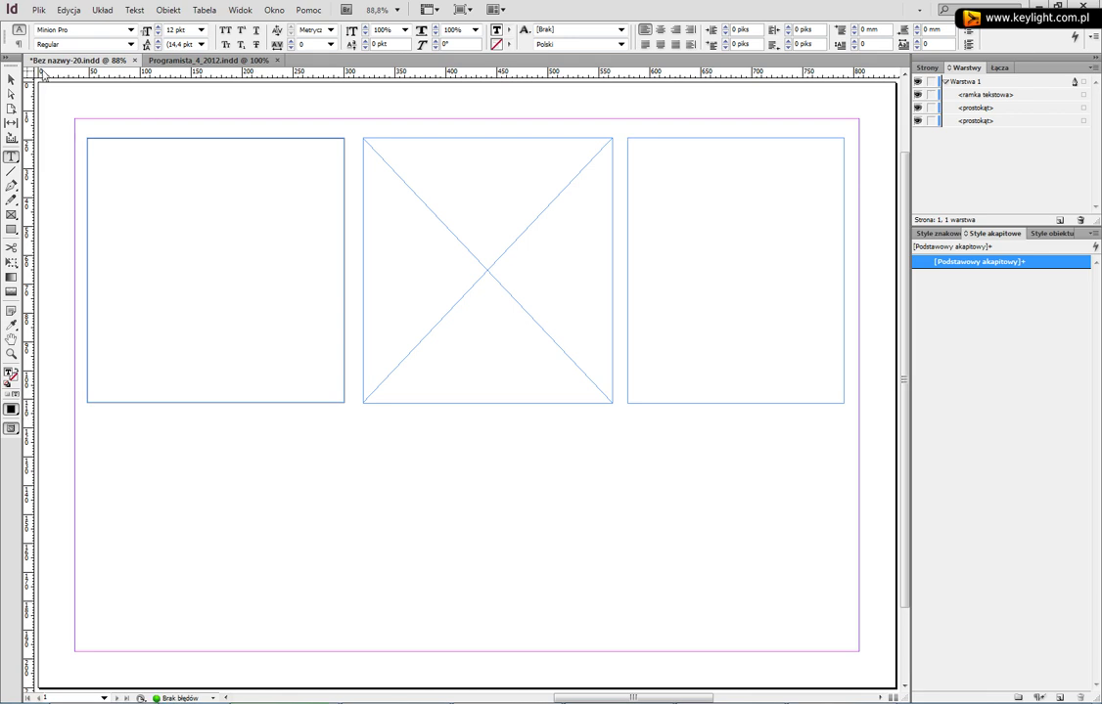
pyautogui.press('Escape')
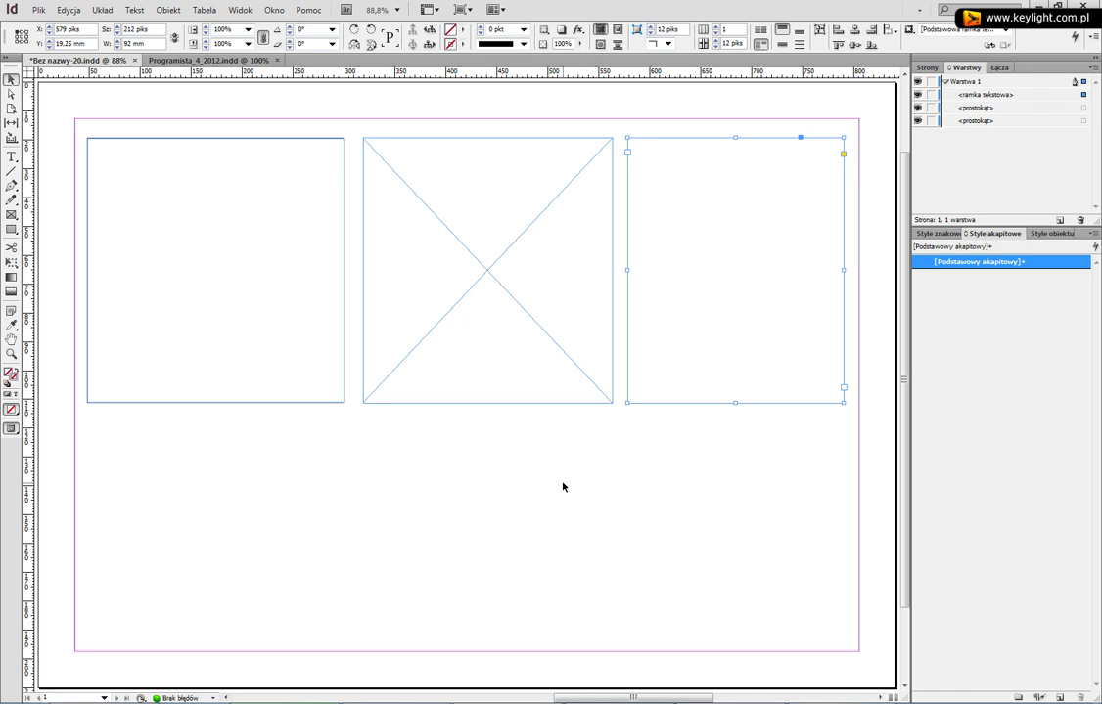
# - Deselect everything, preview the page without guides and frame edges, and set the default stroke colour to [Brak]
pyautogui.click(553, 524)
pyautogui.press('w')
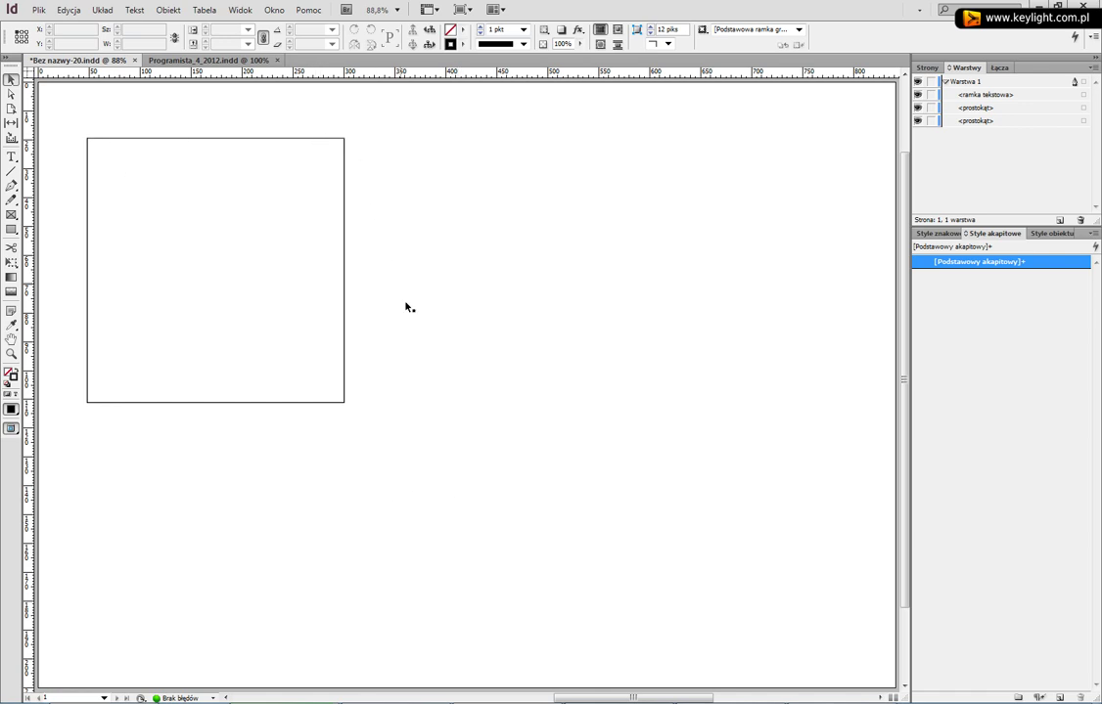
pyautogui.click(462, 45)
pyautogui.click(489, 73)
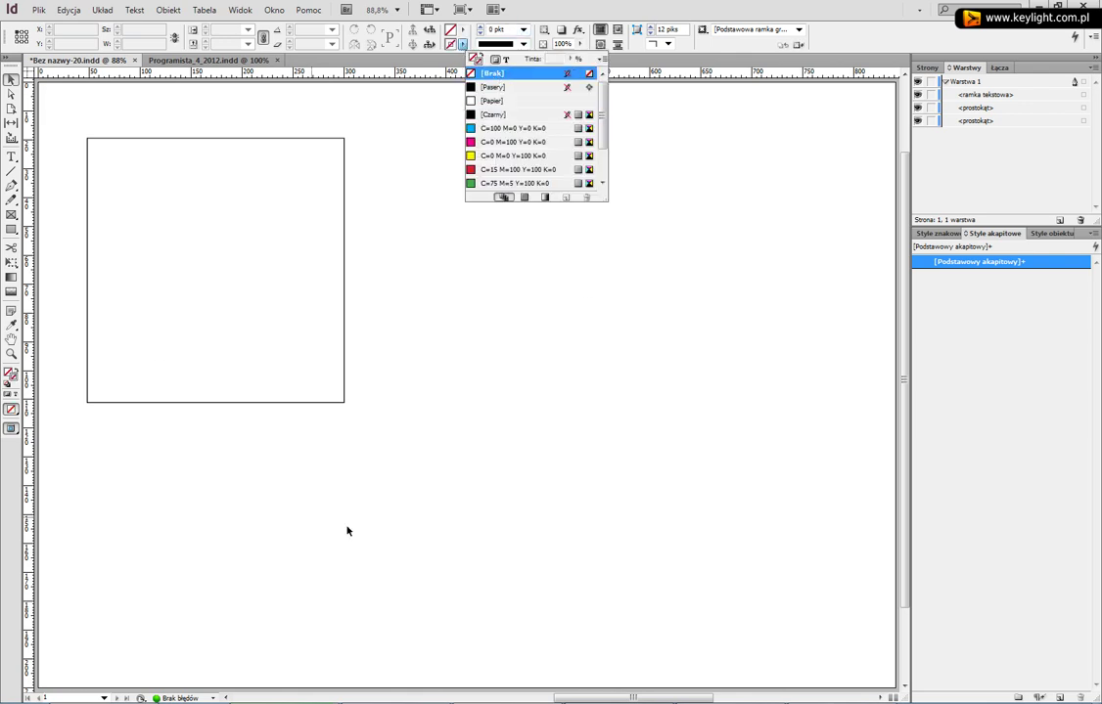
# - Set the stroke colour of the page's left rectangle to [Brak] and return to the normal view
pyautogui.click(221, 337)
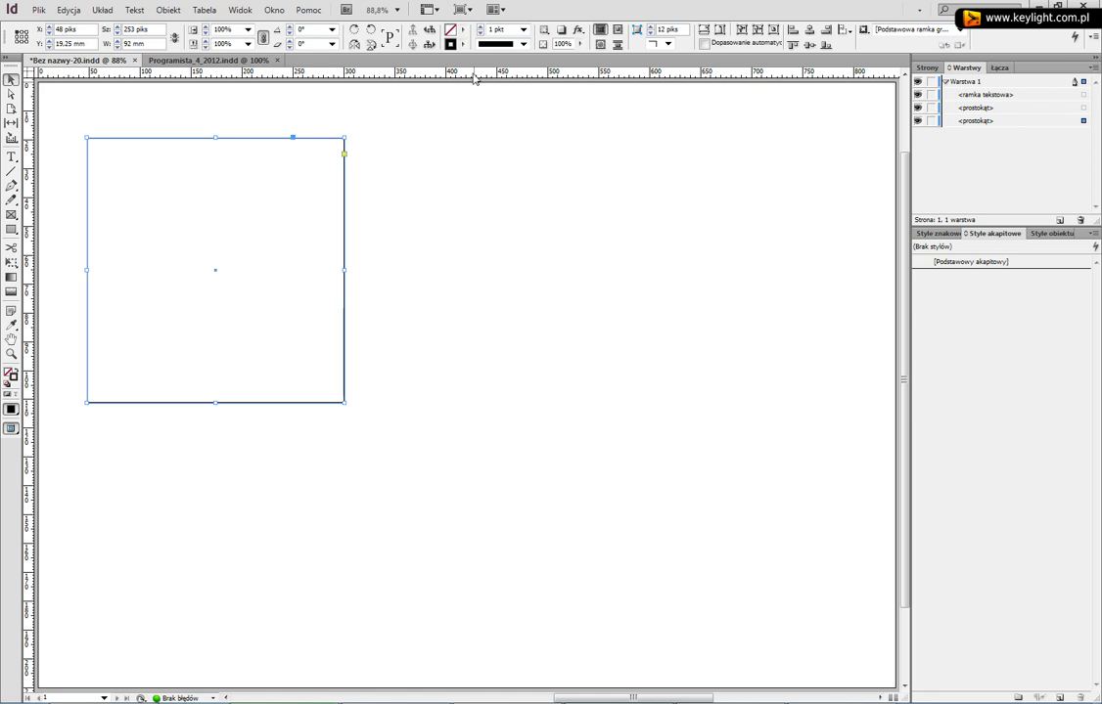
pyautogui.click(463, 45)
pyautogui.click(484, 75)
pyautogui.click(389, 526)
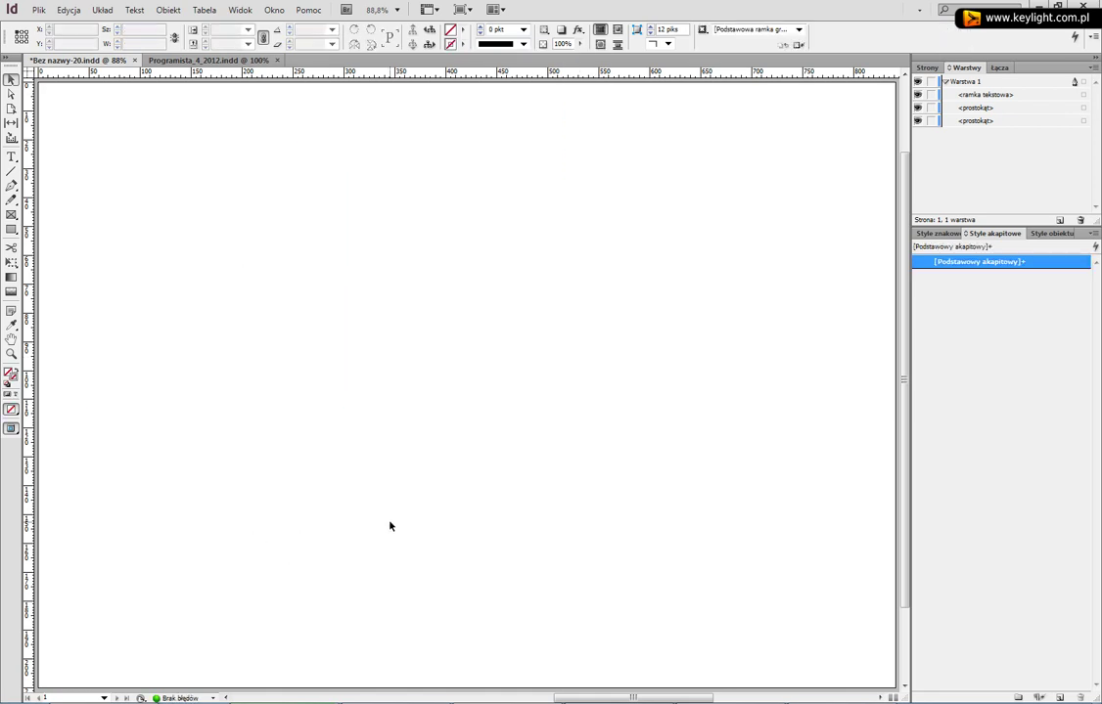
pyautogui.press('w')
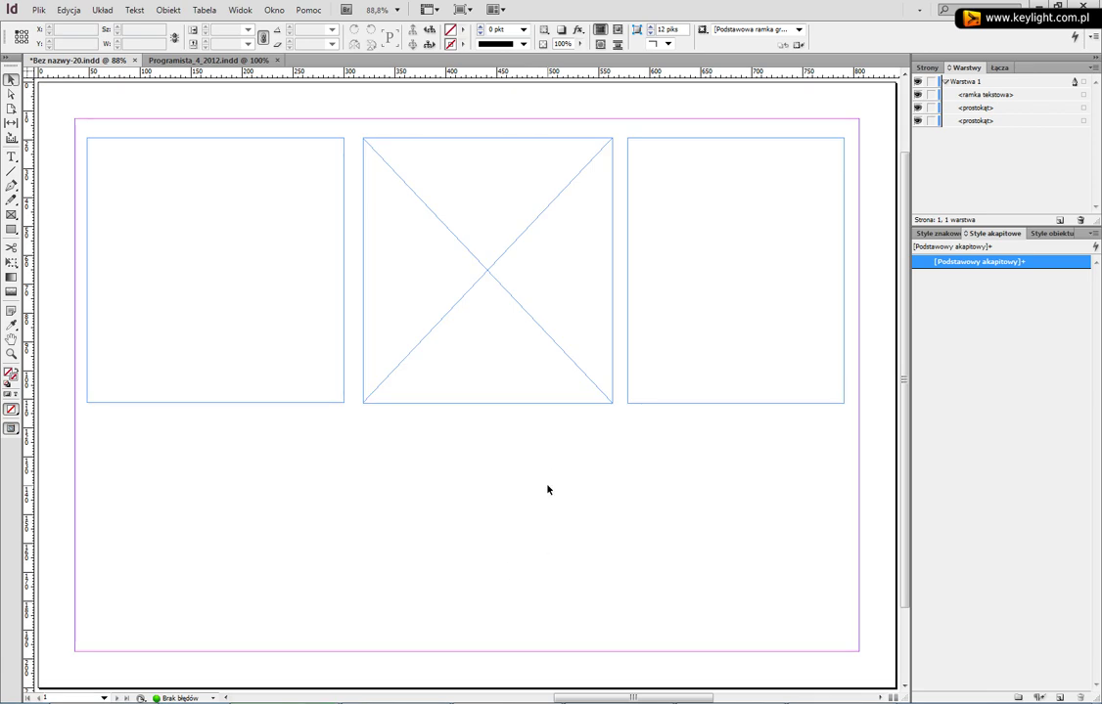
# - Select the three frames in turn to compare their handles, text ports and available object options
pyautogui.moveTo(253, 430); pyautogui.dragTo(245, 371)
pyautogui.moveTo(455, 469); pyautogui.dragTo(489, 299)
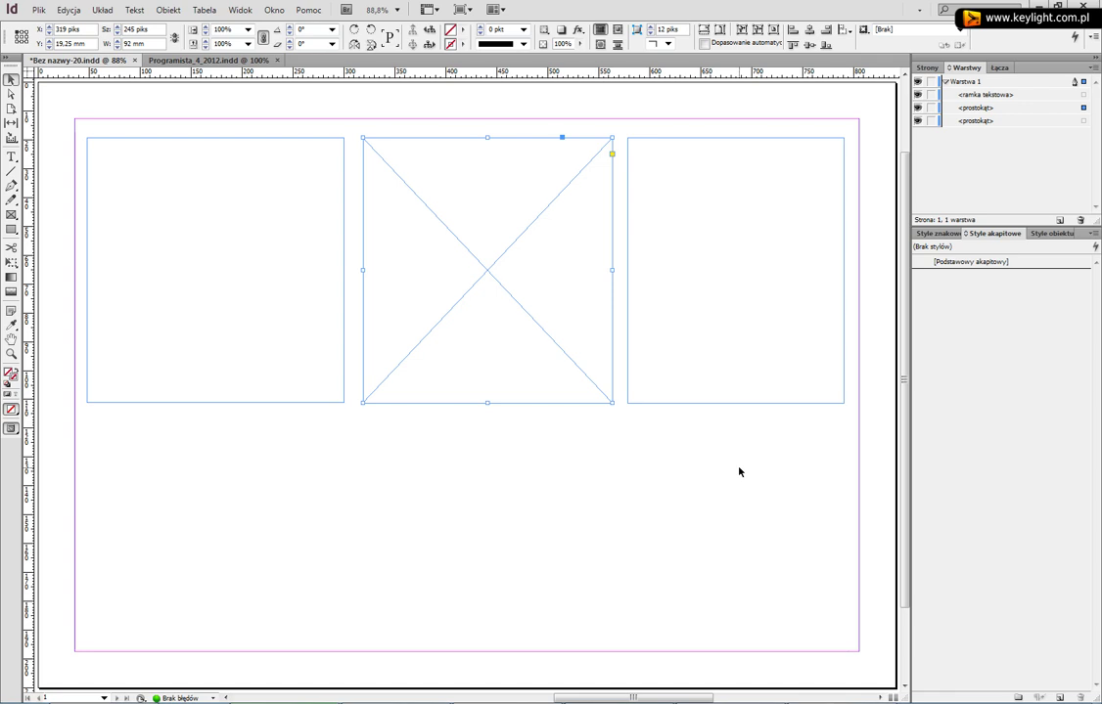
pyautogui.moveTo(199, 437); pyautogui.dragTo(244, 381)
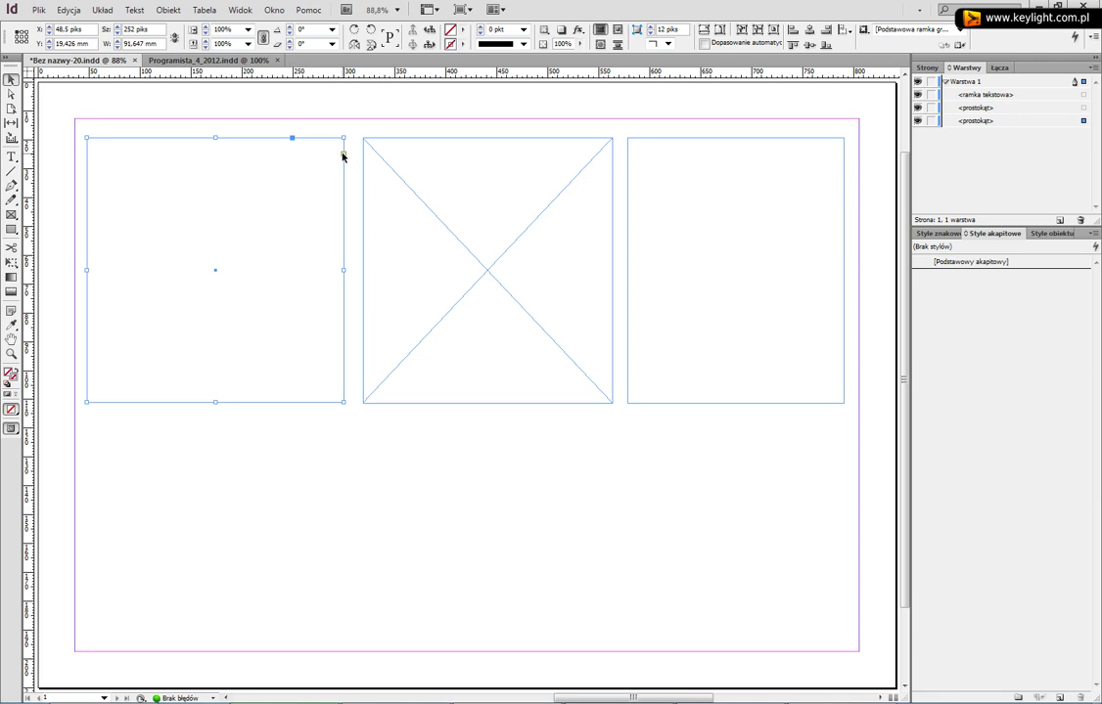
pyautogui.hotkey('ctrl', 'alt', ']')
pyautogui.hotkey('ctrl', 'alt', ']')
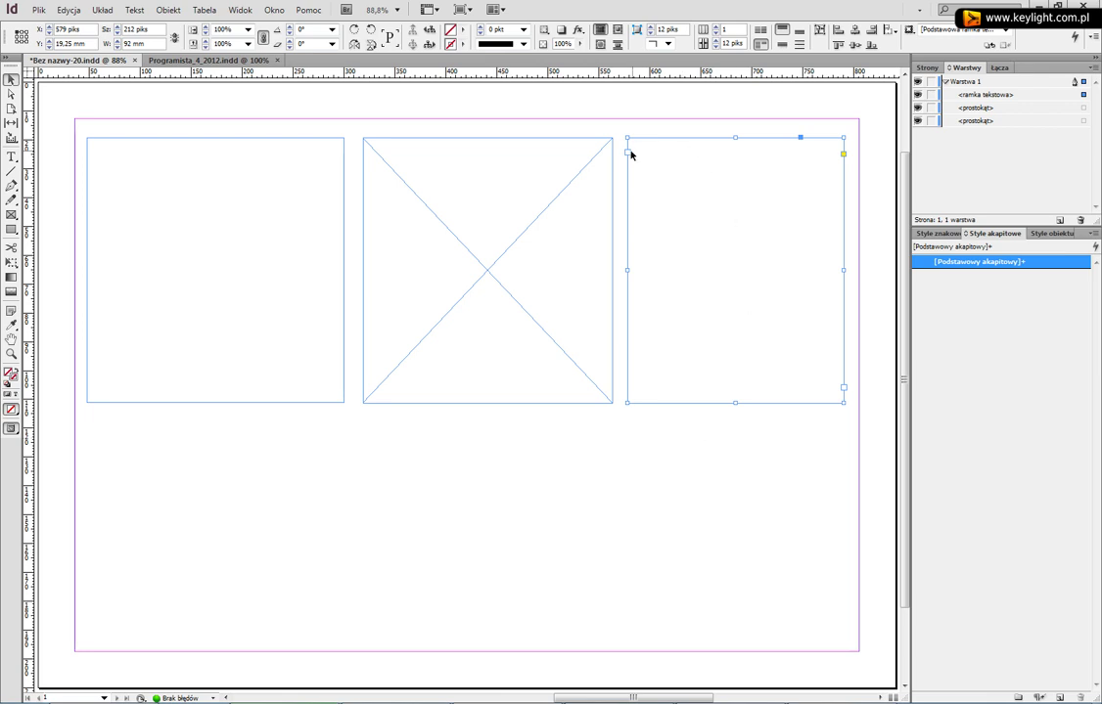
pyautogui.click(452, 330)
pyautogui.click(209, 364)
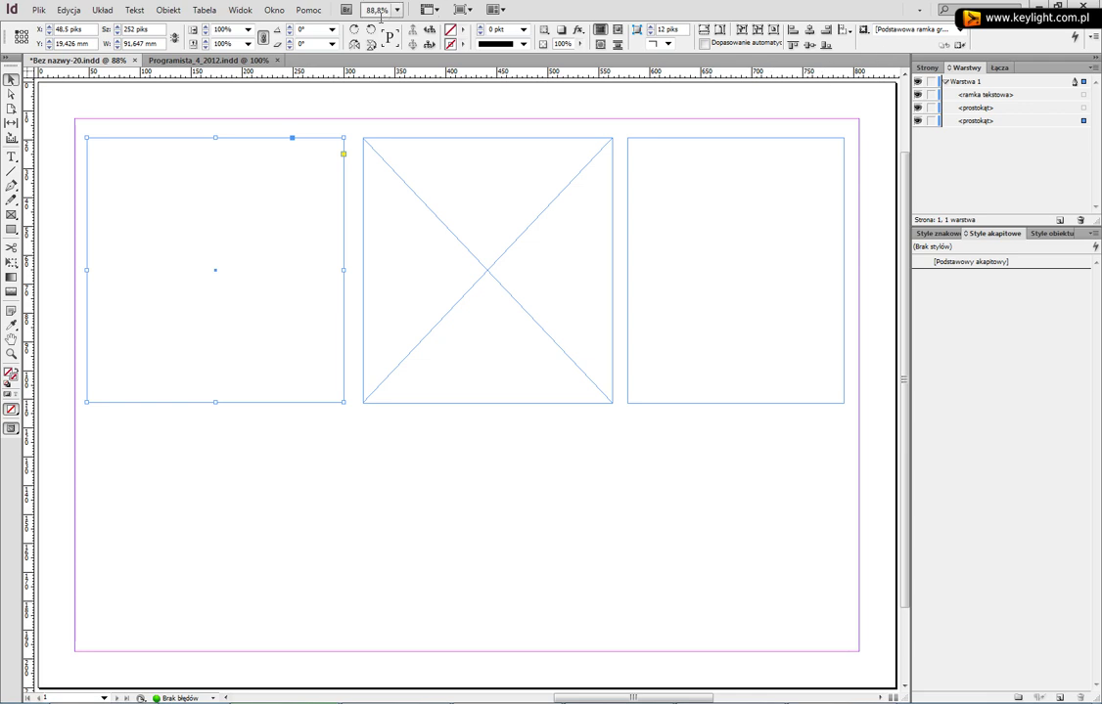
pyautogui.click(423, 399)
pyautogui.click(243, 371)
pyautogui.click(430, 372)
pyautogui.click(244, 293)
pyautogui.click(538, 211)
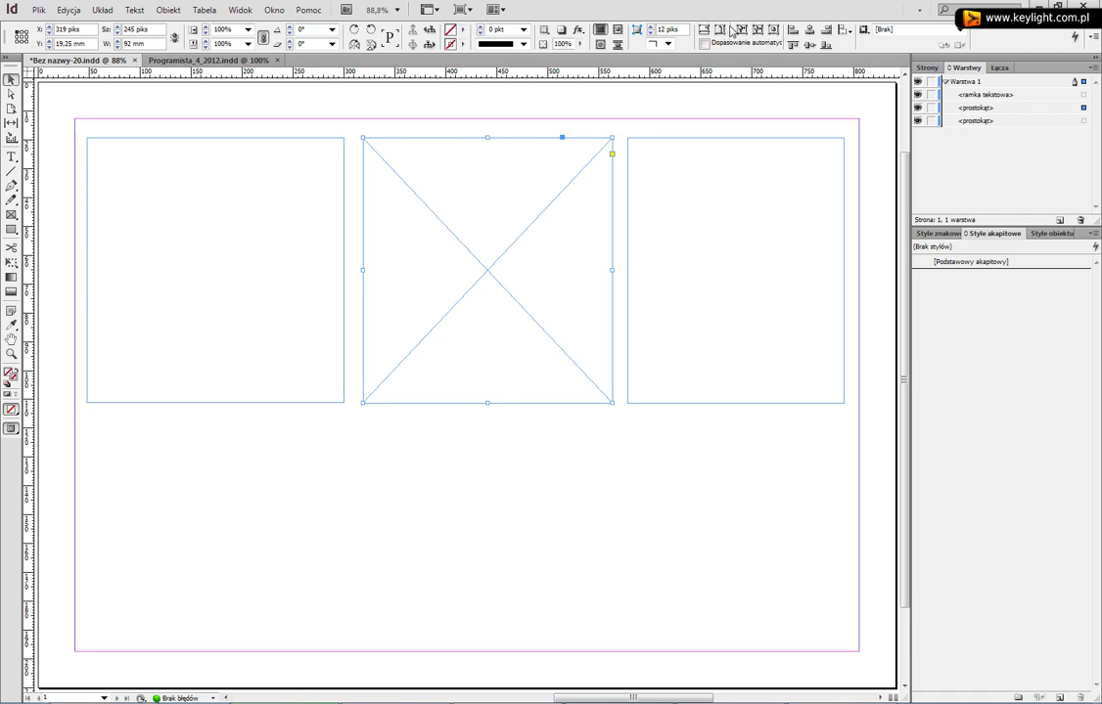
pyautogui.hotkey('ctrl', 'alt', ']')
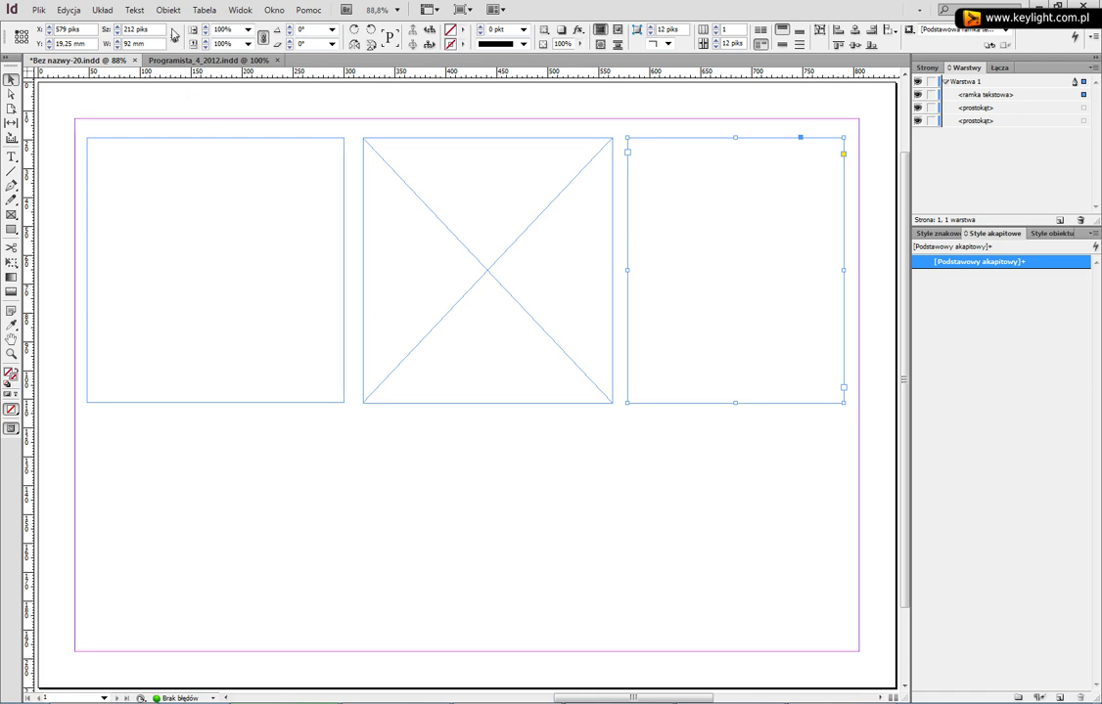
pyautogui.click(167, 10)
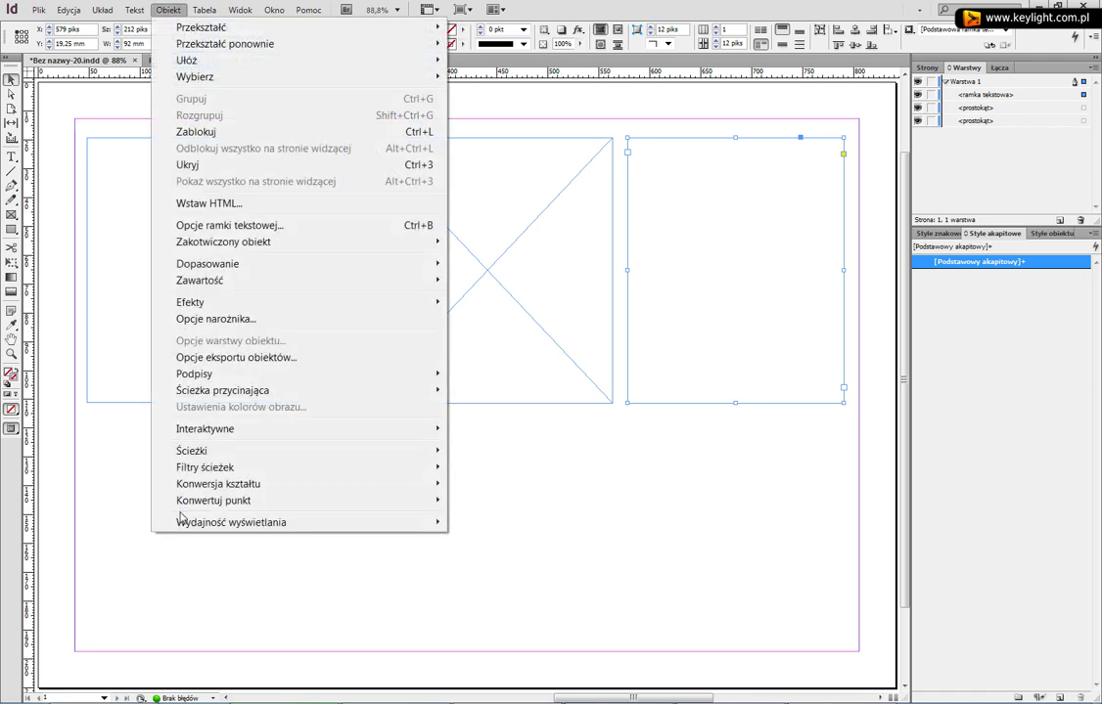
pyautogui.click(161, 11)
pyautogui.click(159, 12)
pyautogui.click(159, 12)
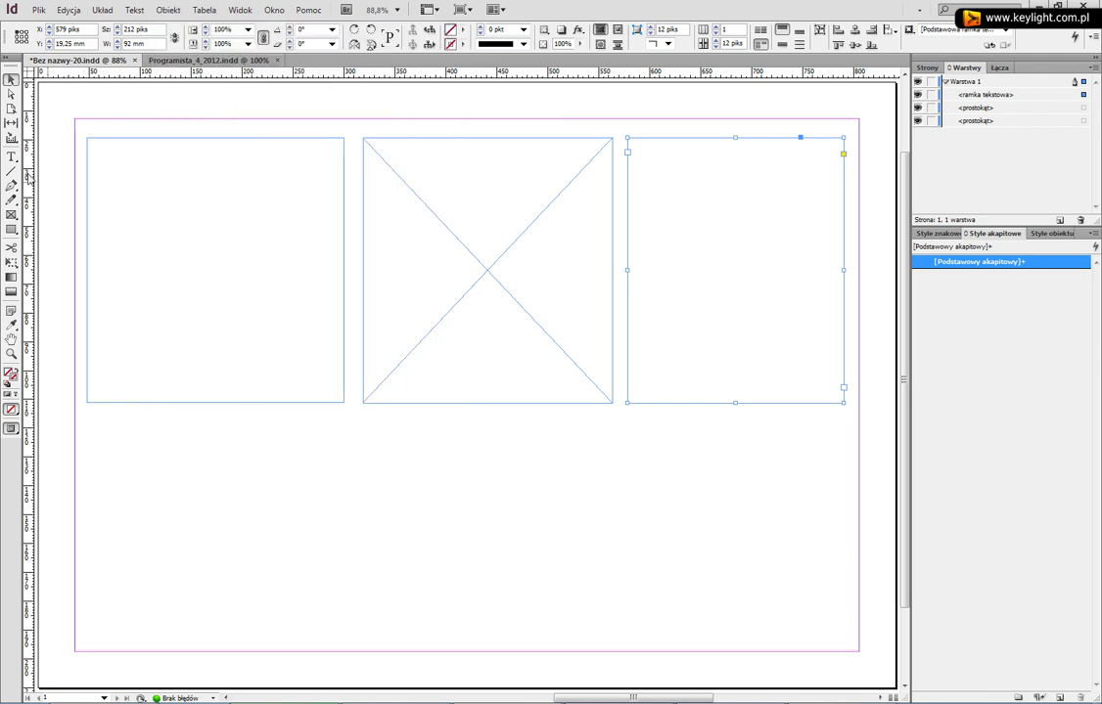
# - Enter "hgh" in the rightmost text frame on the page and fill the rest with placeholder text
pyautogui.click(11, 154)
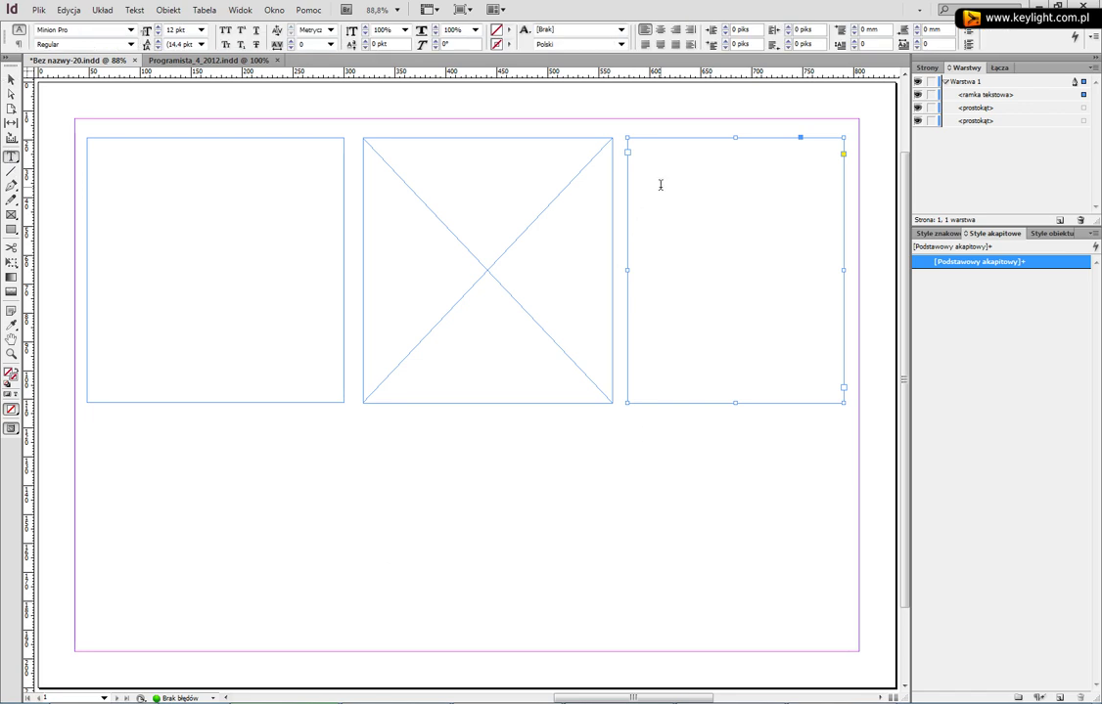
pyautogui.click(658, 305)
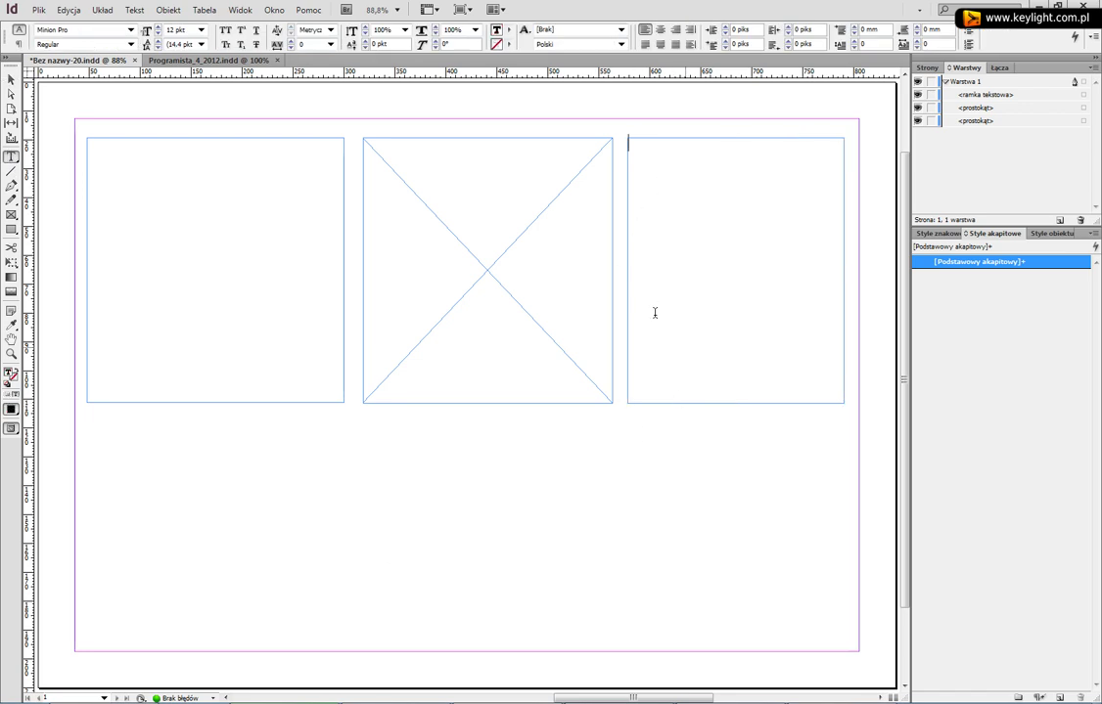
pyautogui.write('hgh')
pyautogui.click(131, 10)
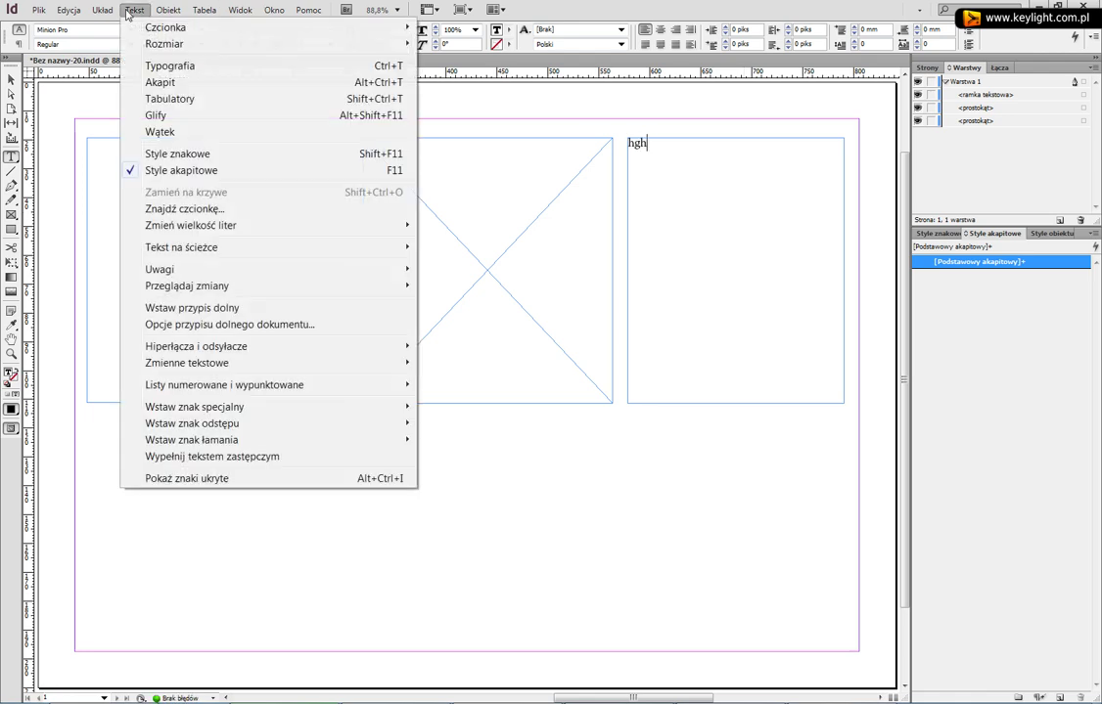
pyautogui.click(261, 456)
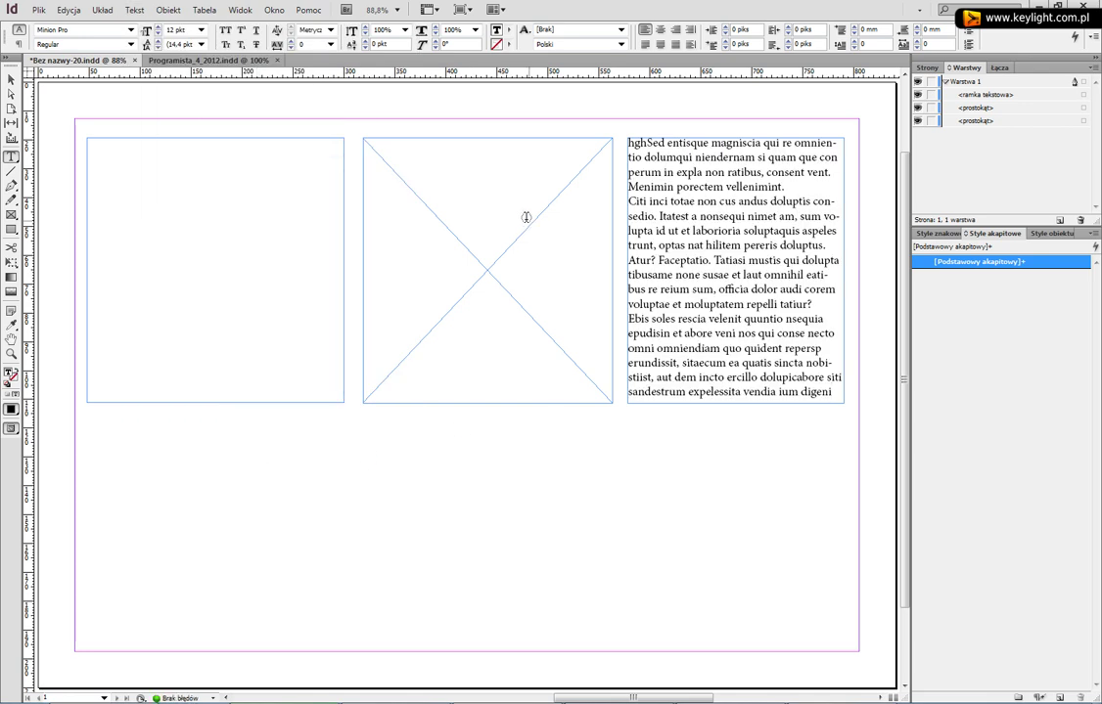
# - Convert the middle crossed graphic frame to a text frame and fill it with placeholder text
pyautogui.click(367, 141)
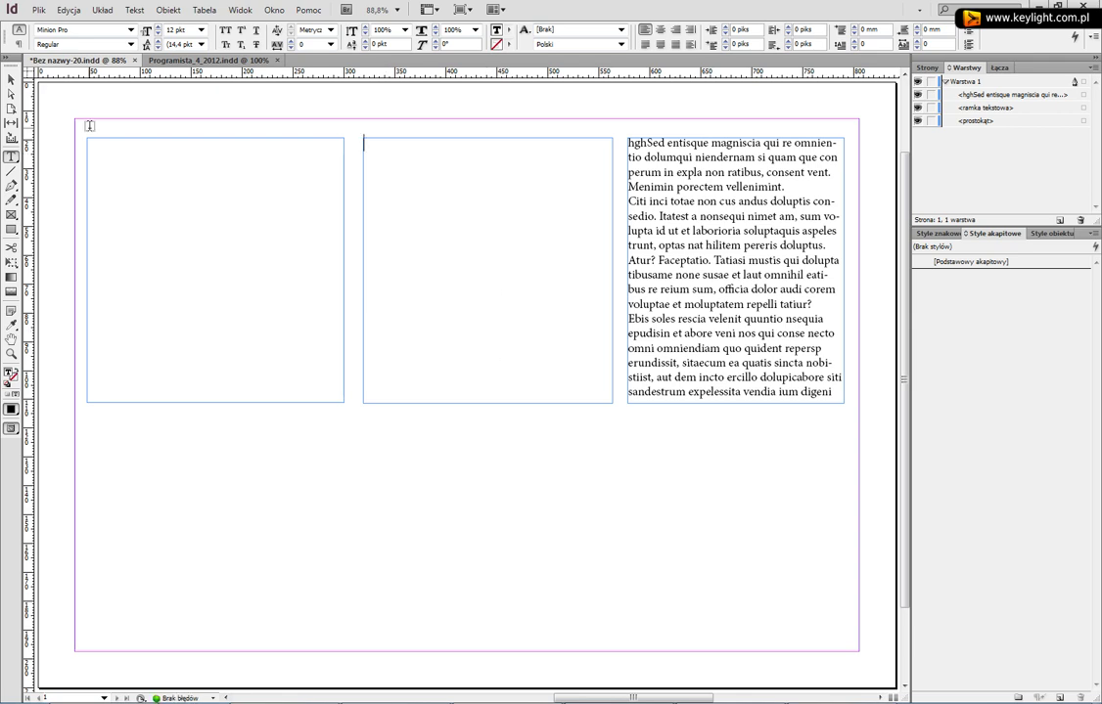
pyautogui.click(134, 10)
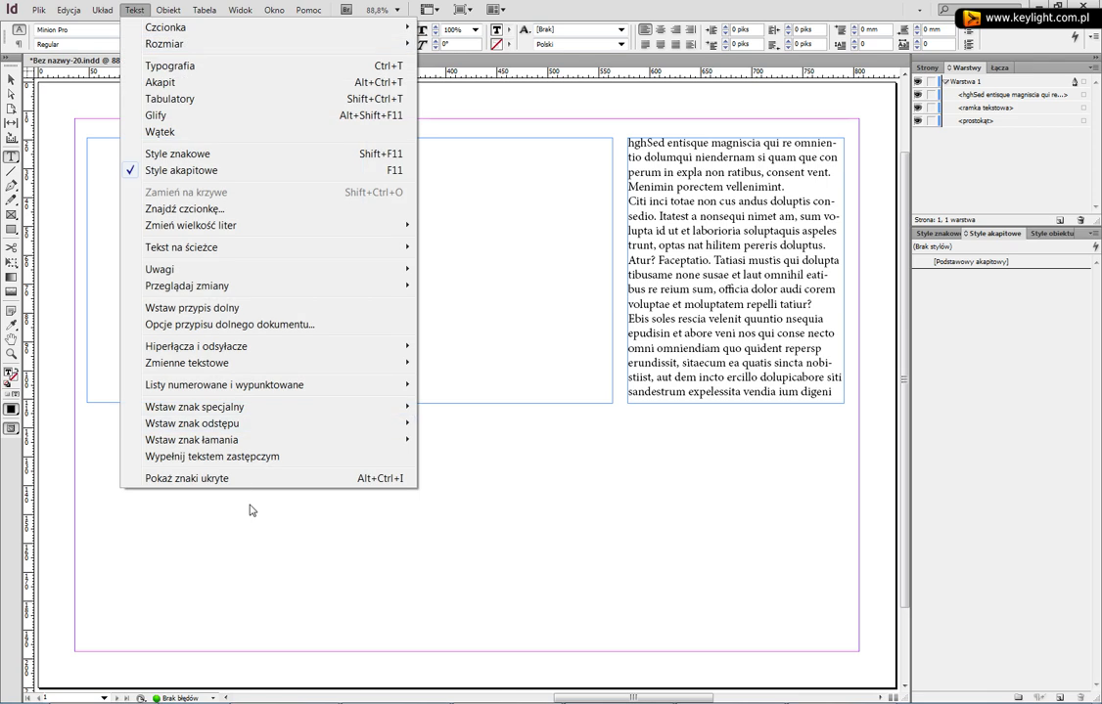
pyautogui.click(262, 456)
pyautogui.click(10, 80)
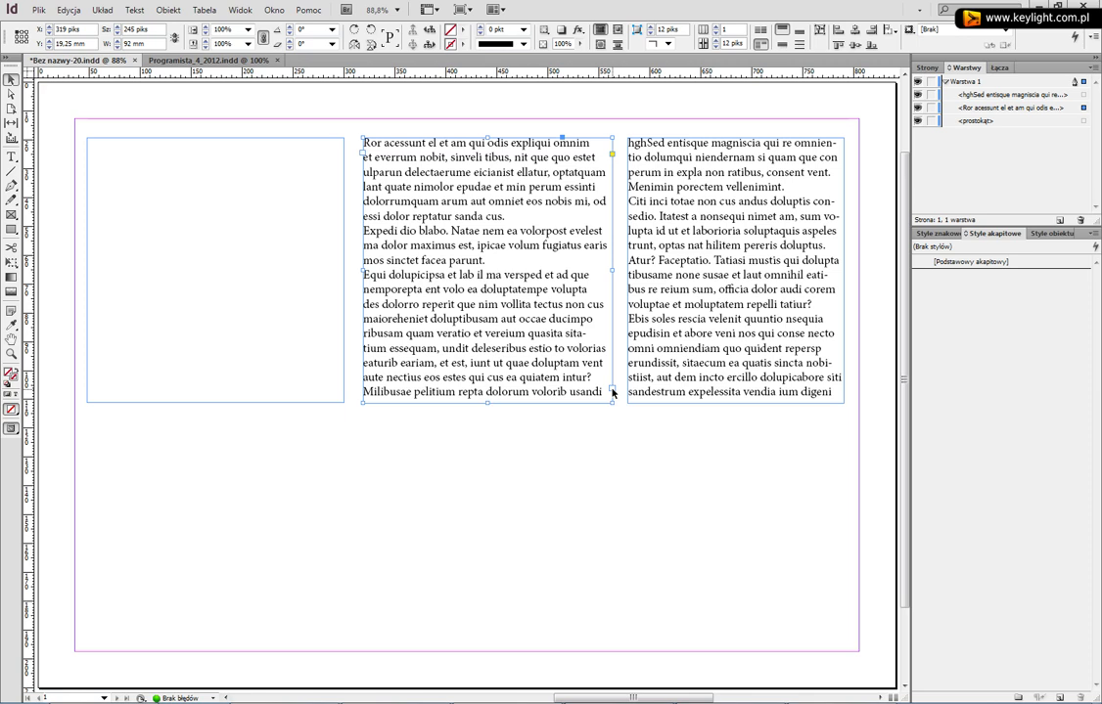
# - Convert the empty rectangle at the page's left margin to a text frame and fill it with placeholder text
pyautogui.click(191, 151)
pyautogui.click(194, 142)
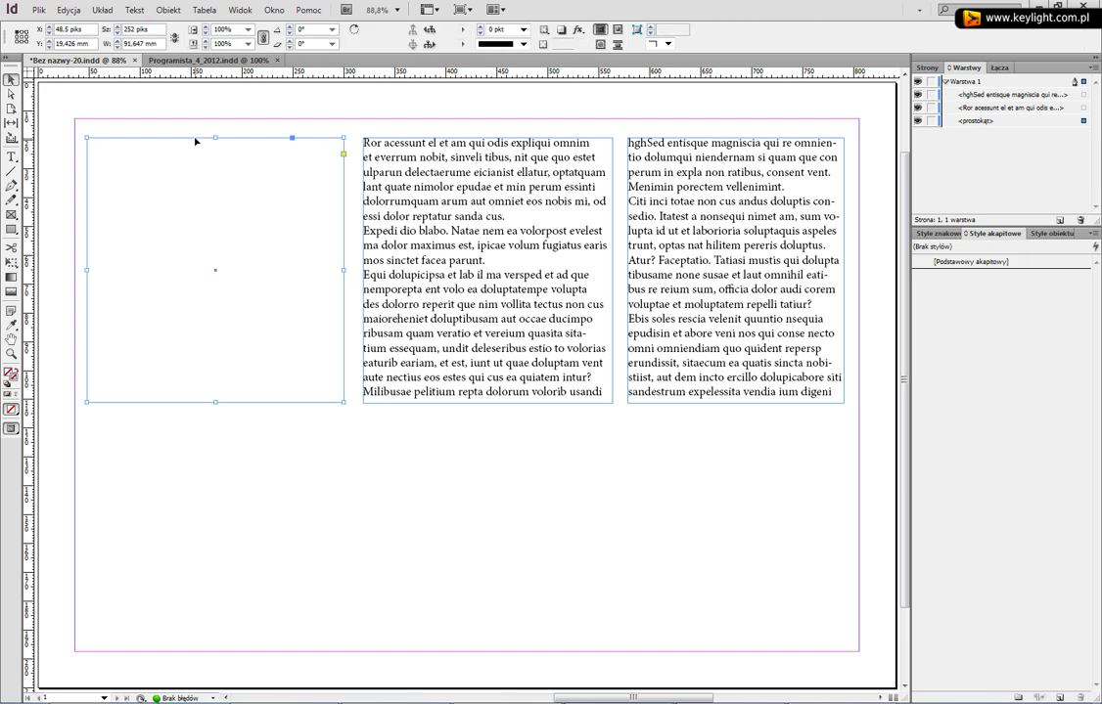
pyautogui.click(12, 157)
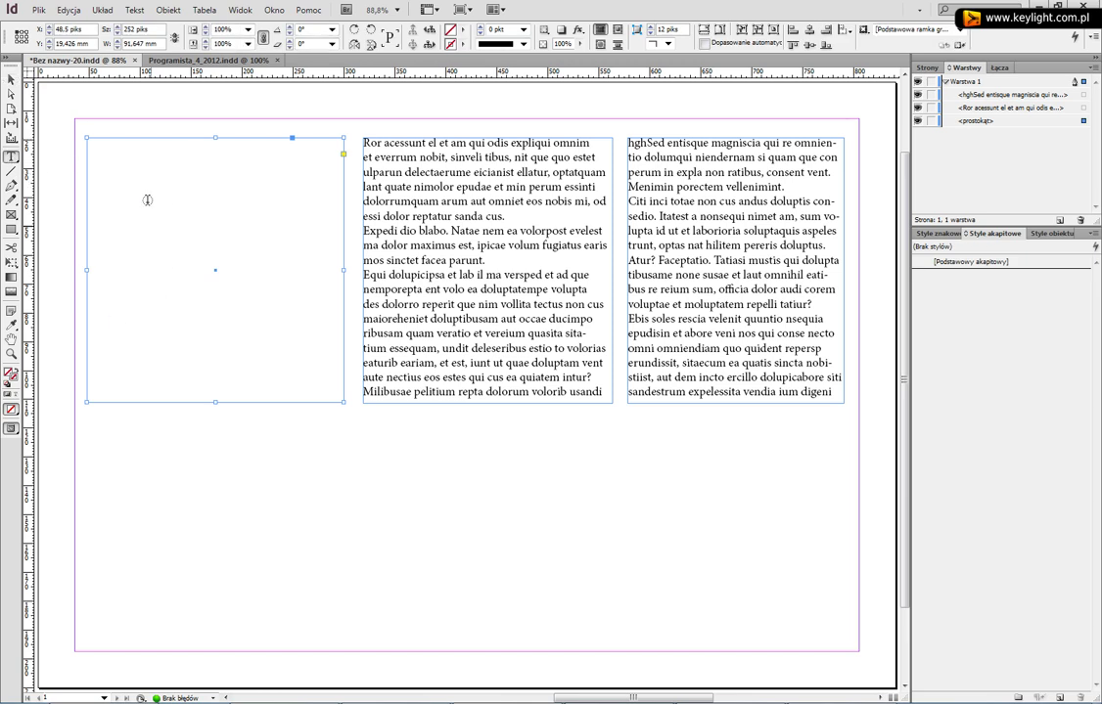
pyautogui.click(119, 148)
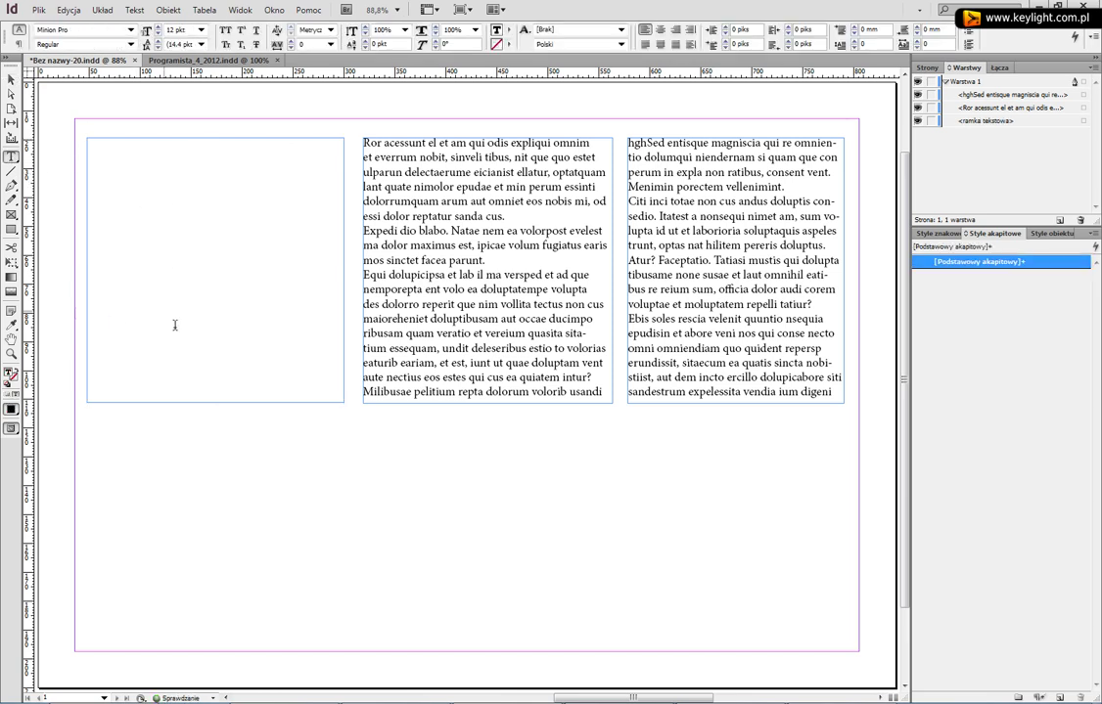
pyautogui.click(136, 11)
pyautogui.click(256, 456)
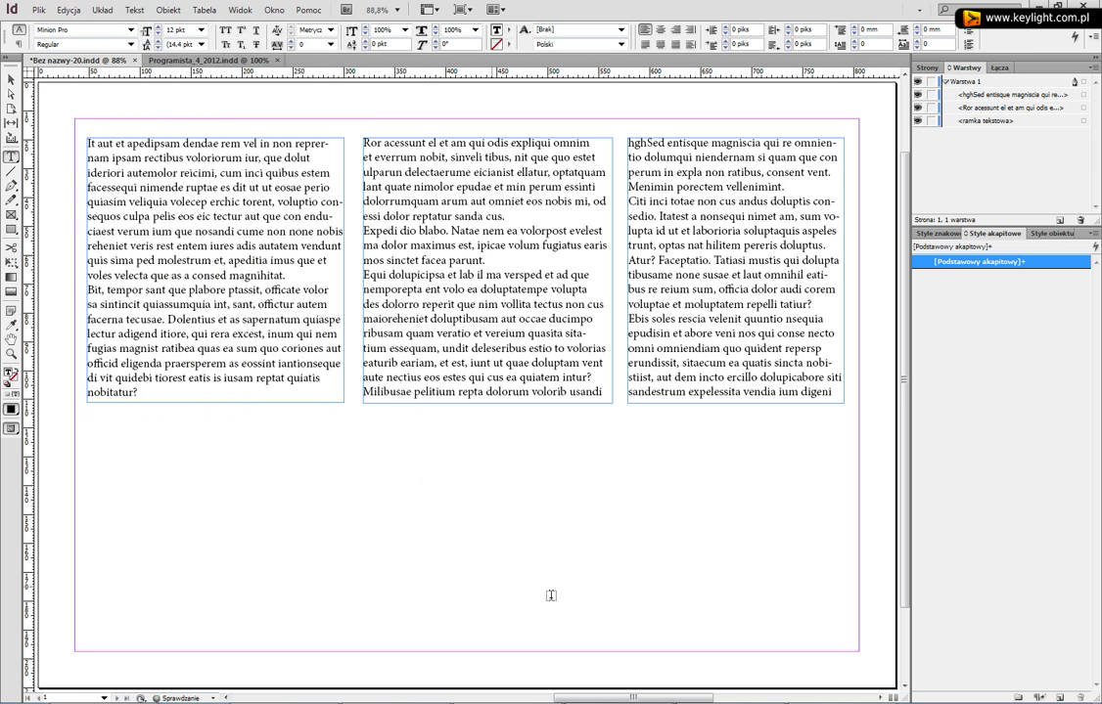
pyautogui.click(10, 79)
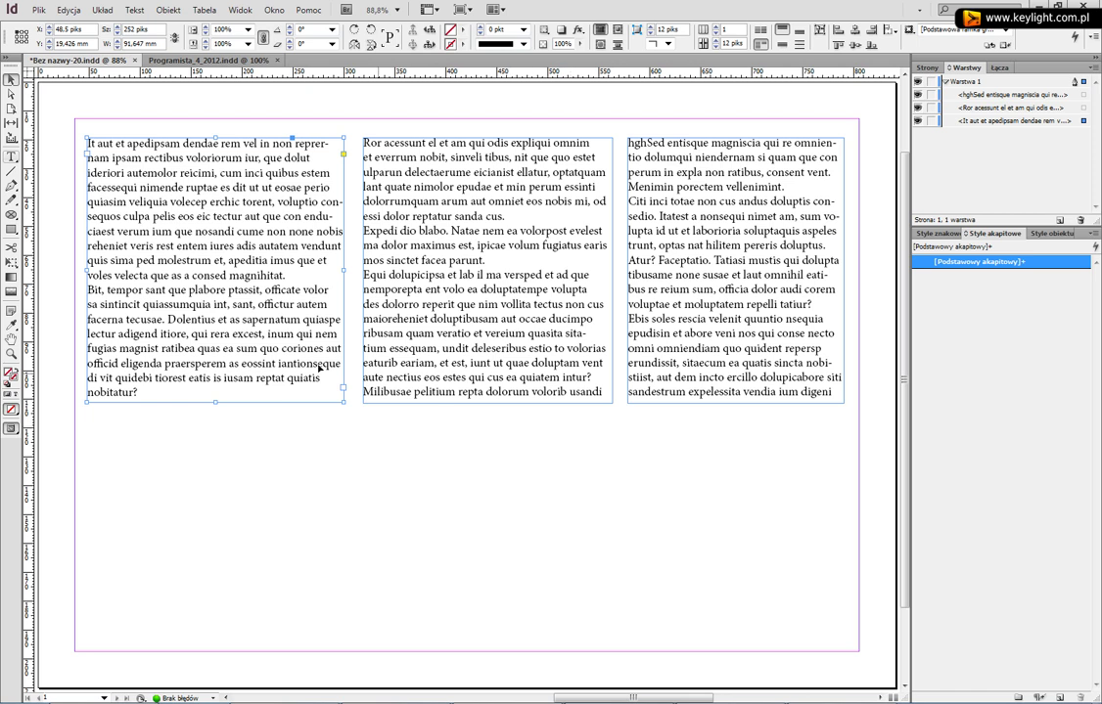
# - Draw an elliptical graphic frame about 377 piks wide and 60.75 mm high, centred below the three text frames
pyautogui.click(12, 157)
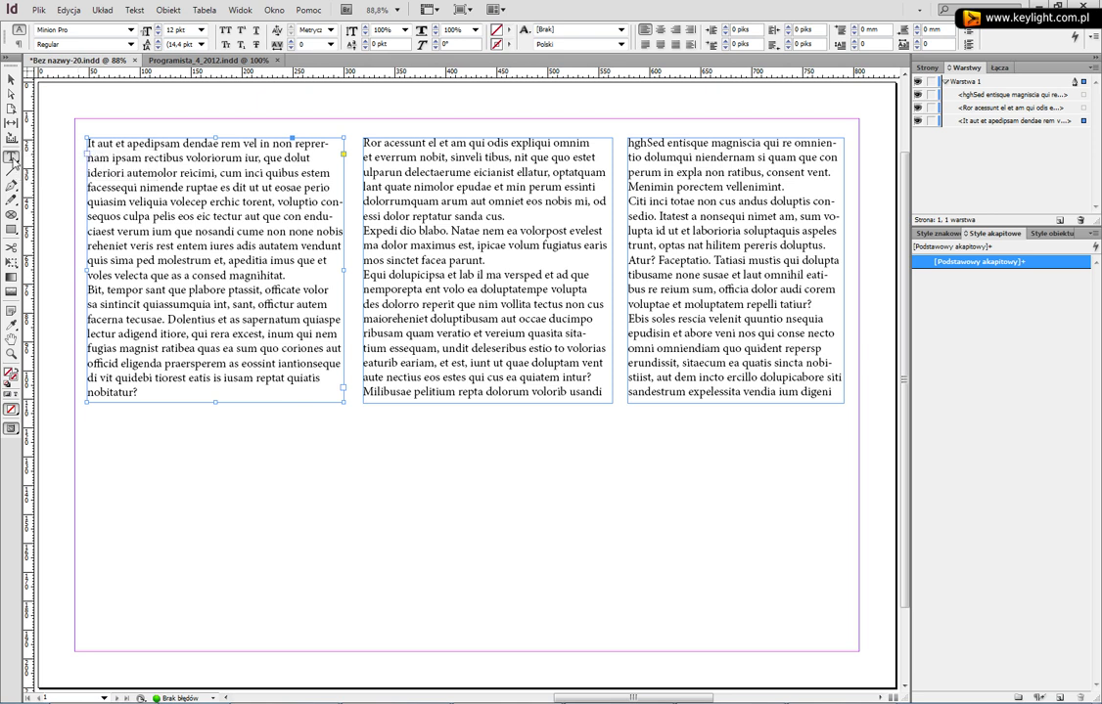
pyautogui.click(10, 215)
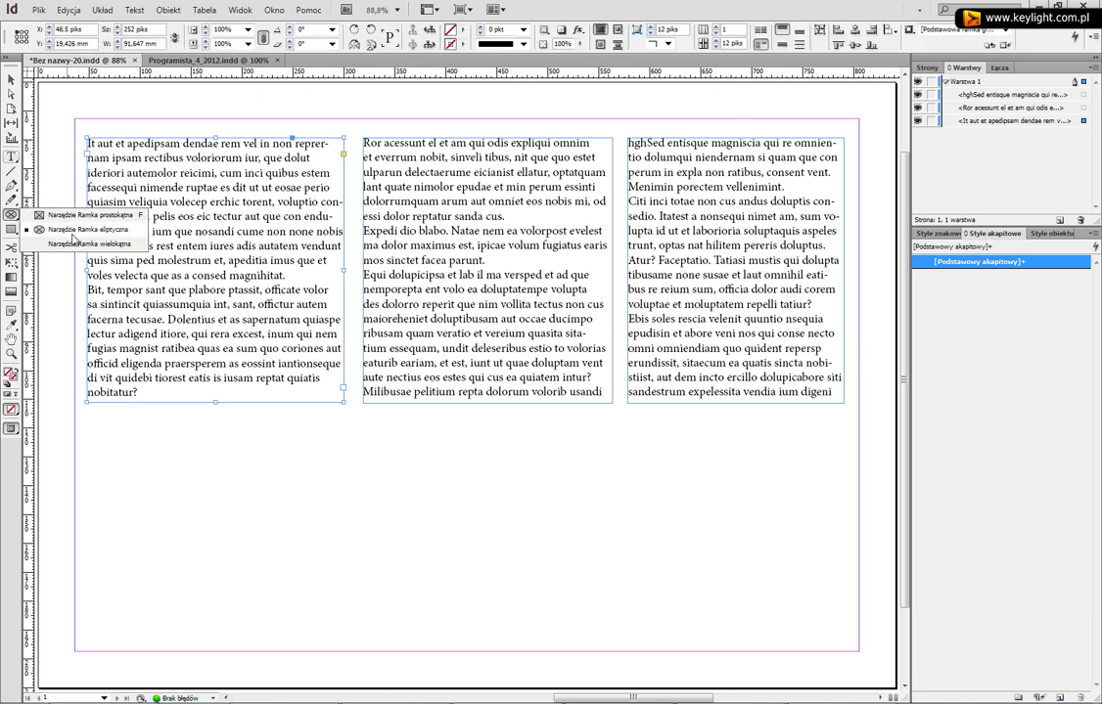
pyautogui.click(73, 233)
pyautogui.moveTo(277, 420)
pyautogui.mouseDown()
pyautogui.moveTo(644, 619)
pyautogui.moveTo(661, 642)
pyautogui.mouseUp()
# - Convert the elliptical graphic frame to a text frame and fill it with placeholder text
pyautogui.click(11, 157)
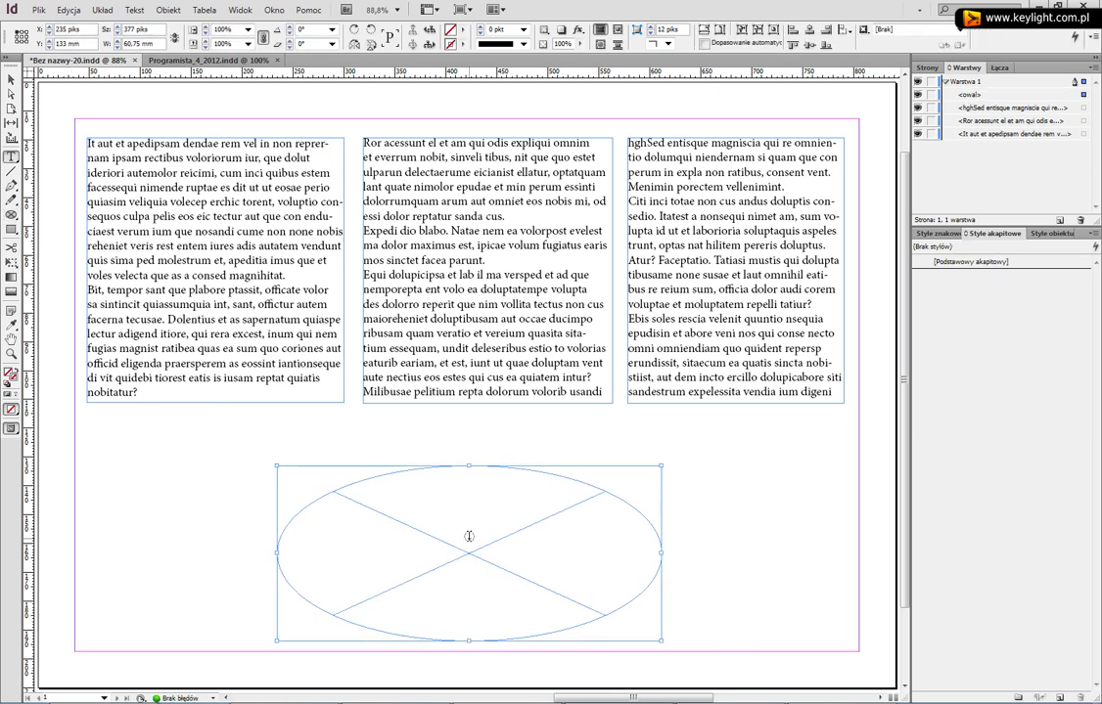
pyautogui.click(442, 489)
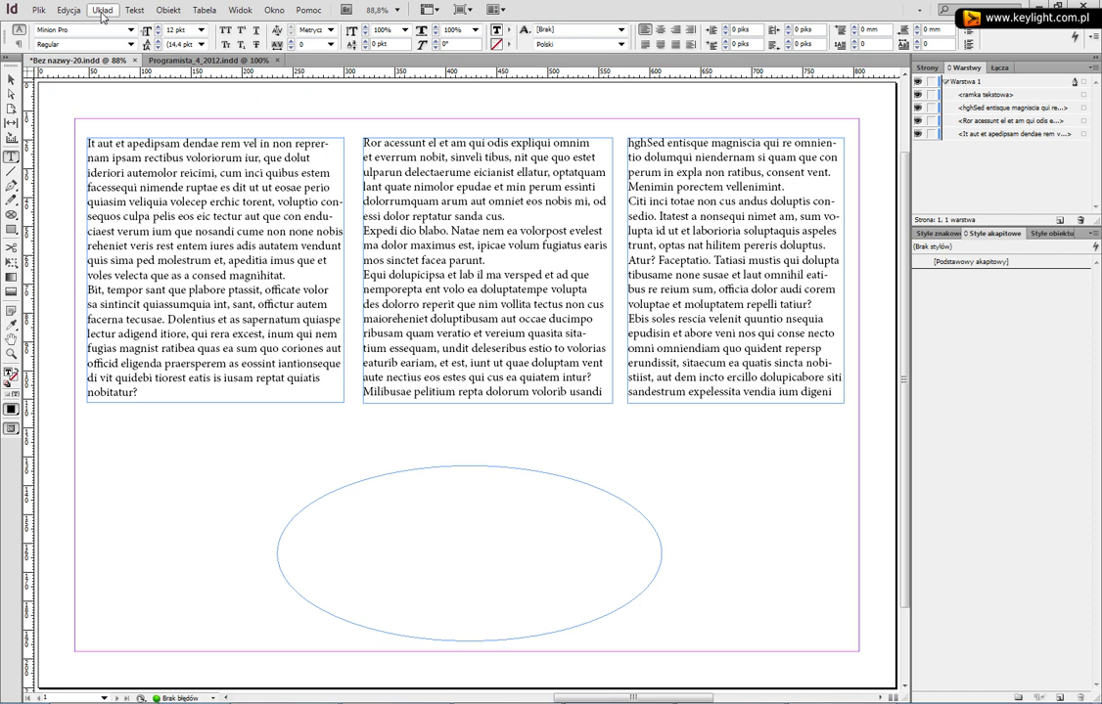
pyautogui.click(98, 11)
pyautogui.moveTo(147, 11)
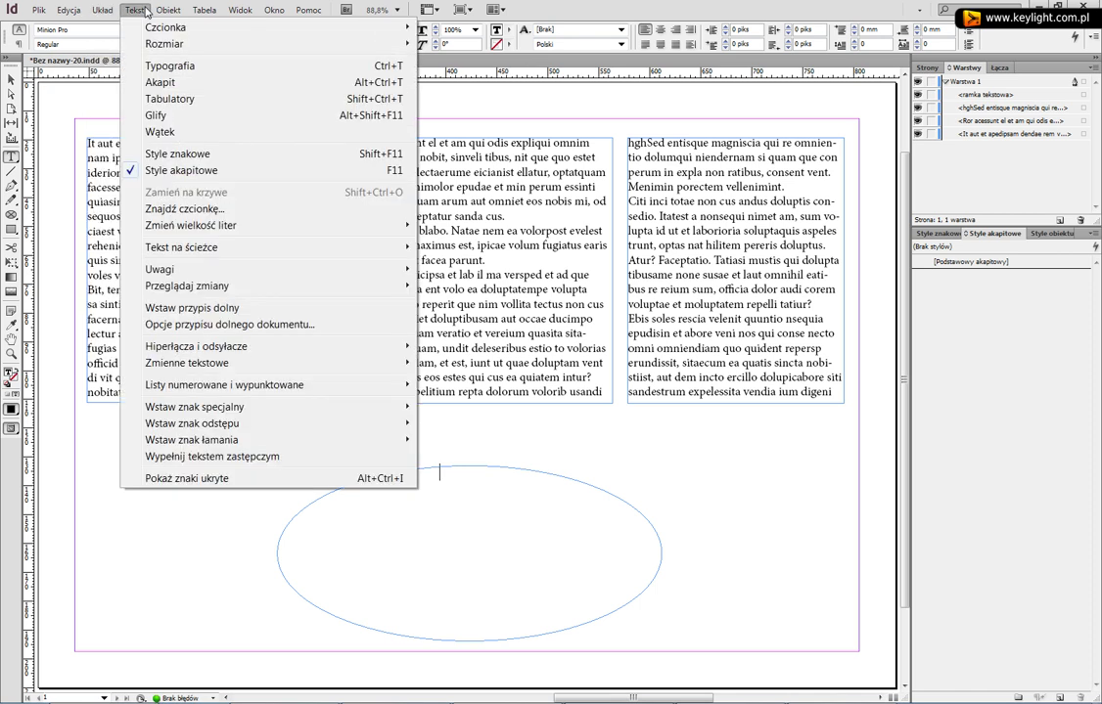
pyautogui.click(274, 456)
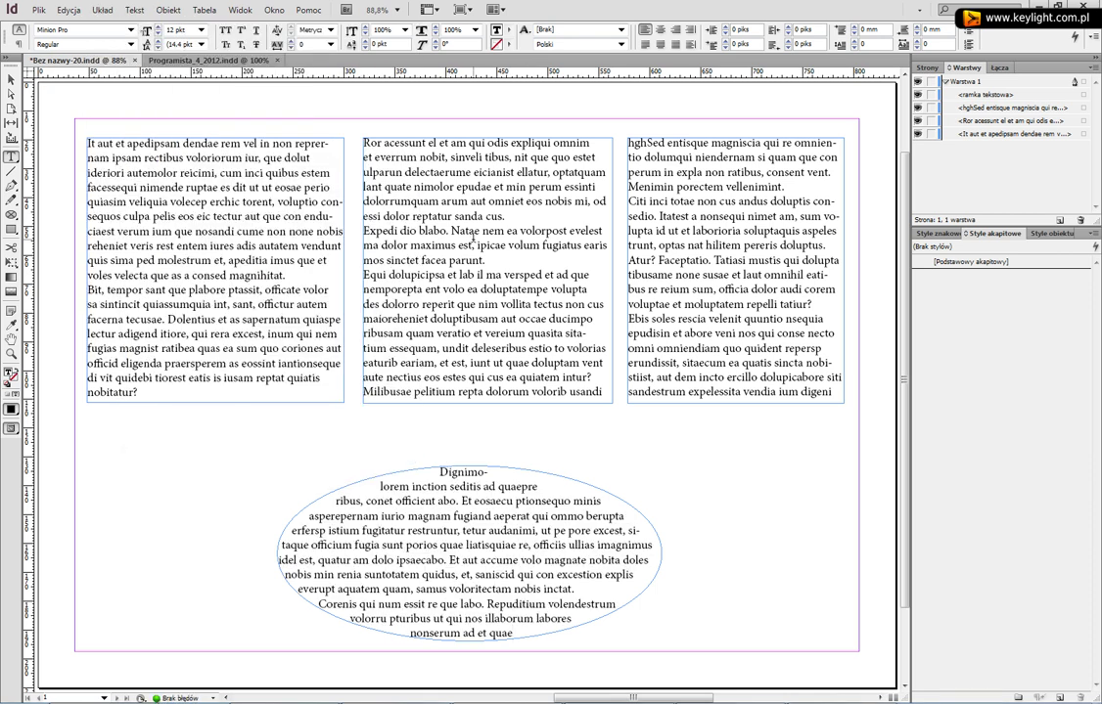
# - Undo the ellipse and the text conversions of the left rectangle and middle graphic frame, keeping the rightmost frame's placeholder text
pyautogui.hotkey('ctrl', 'z')
pyautogui.hotkey('ctrl', 'z')
pyautogui.hotkey('ctrl', 'z')
pyautogui.hotkey('ctrl', 'z')
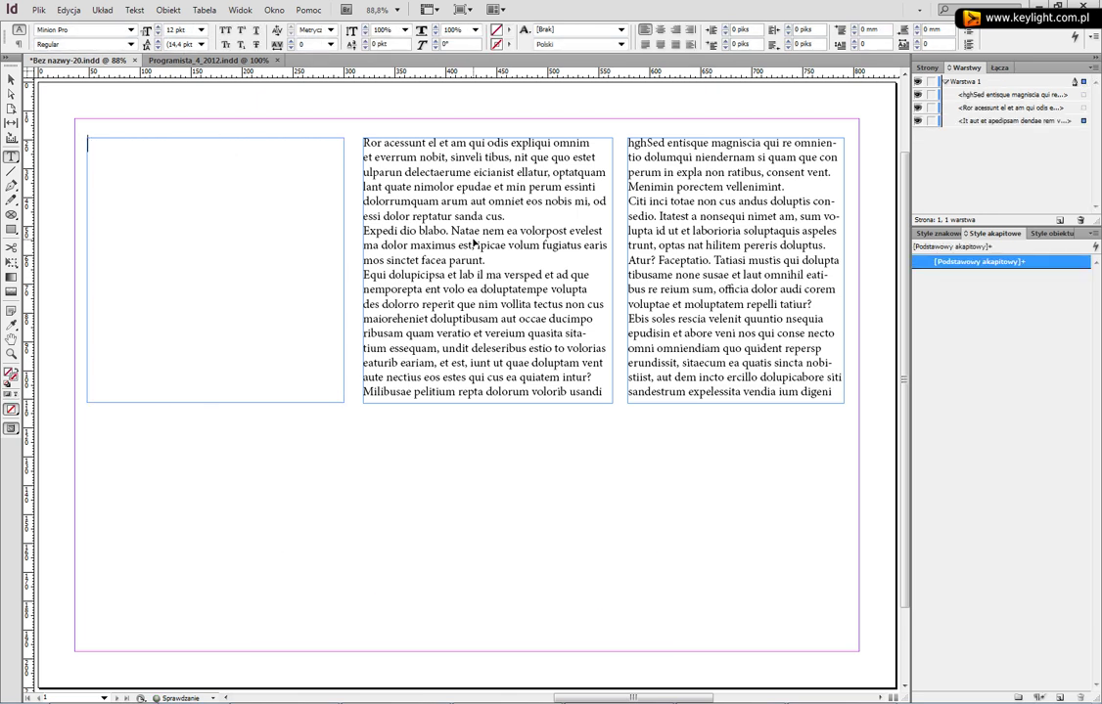
pyautogui.hotkey('ctrl', 'z')
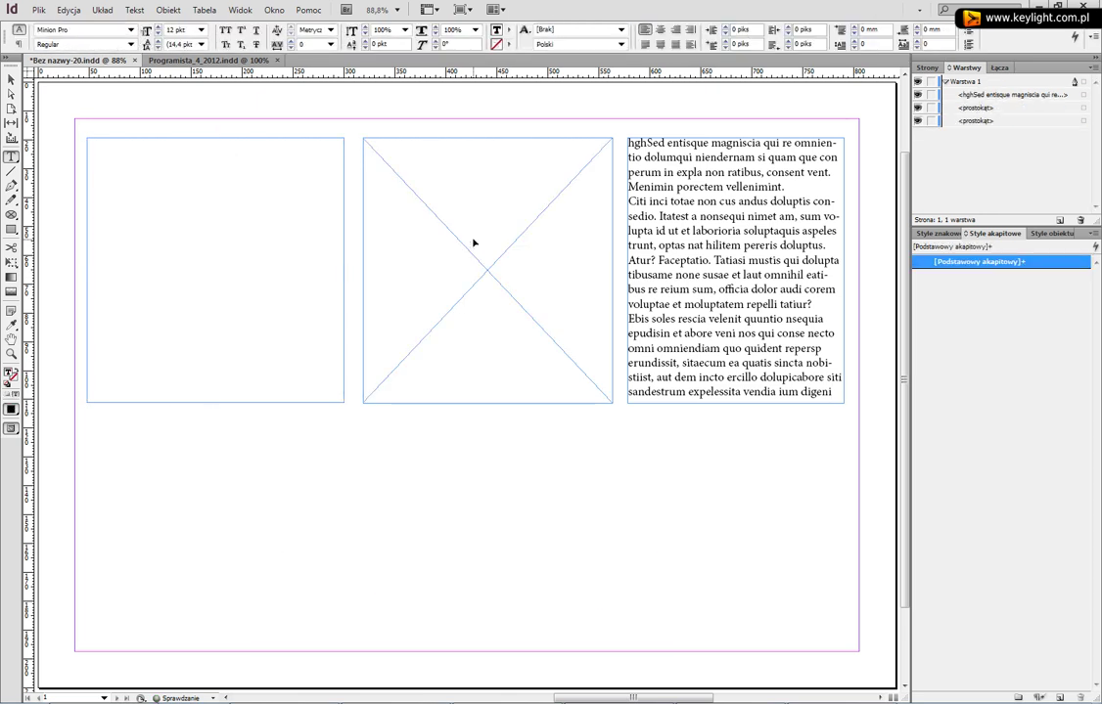
pyautogui.hotkey('ctrl', 'z')
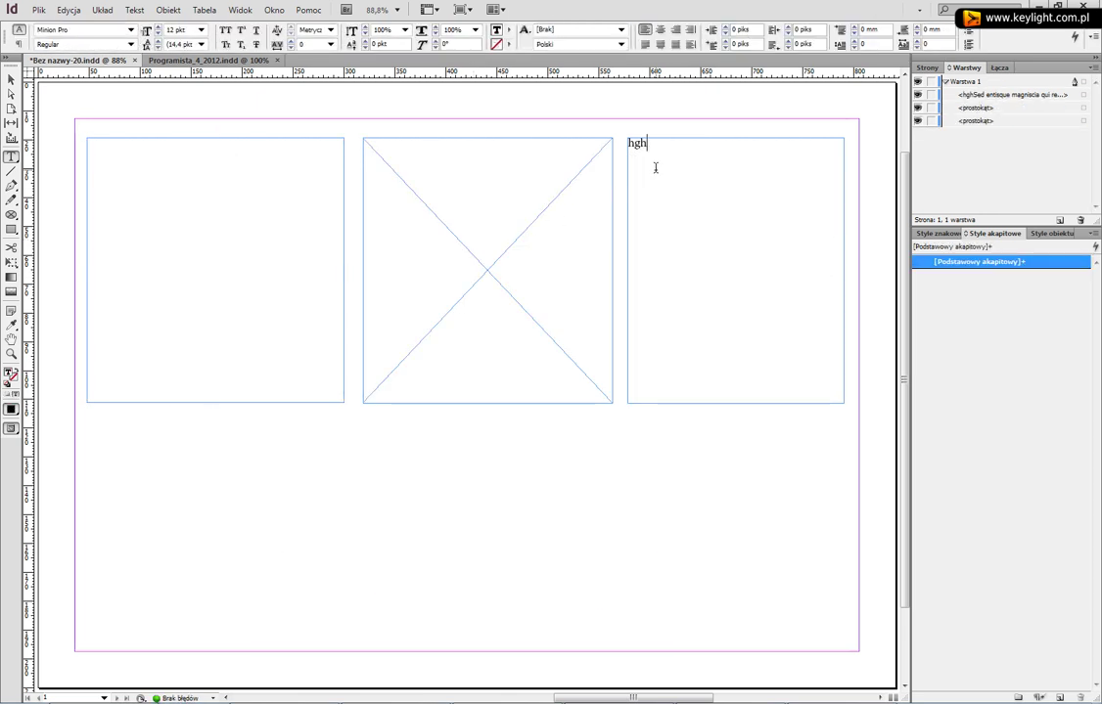
pyautogui.hotkey('ctrl', 'shift', 'z')
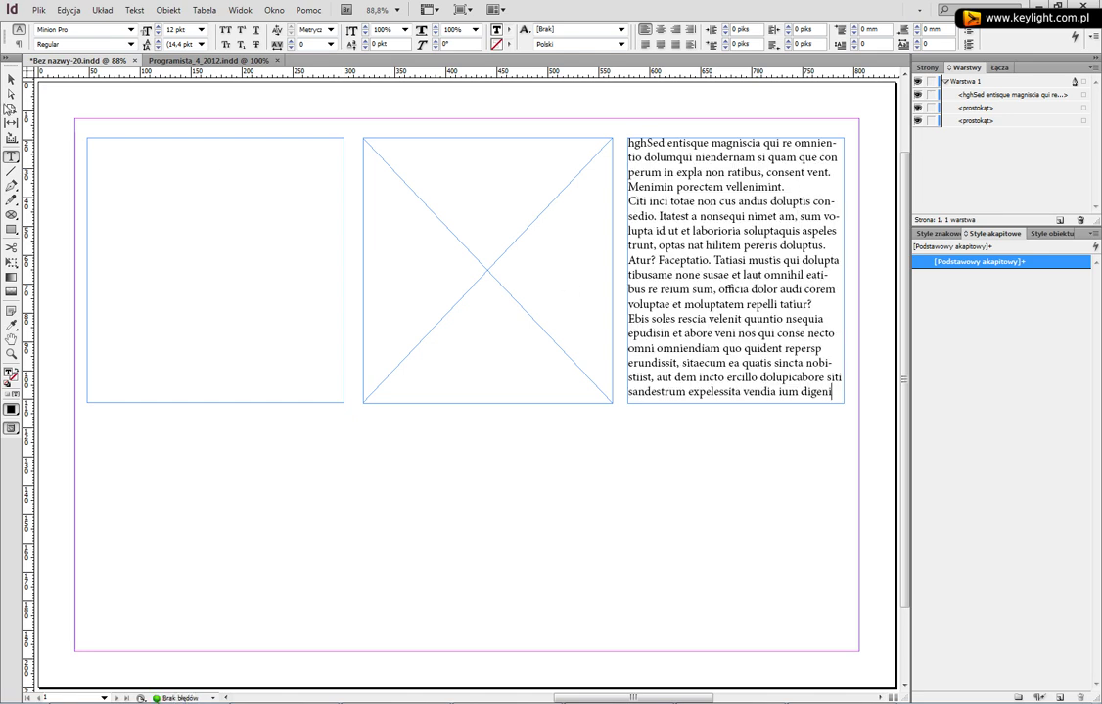
# - Give the empty rectangle at the page's left margin a 9 pt cyan stroke (C=100 M=0 Y=0 K=0)
pyautogui.press('Escape')
pyautogui.click(330, 320)
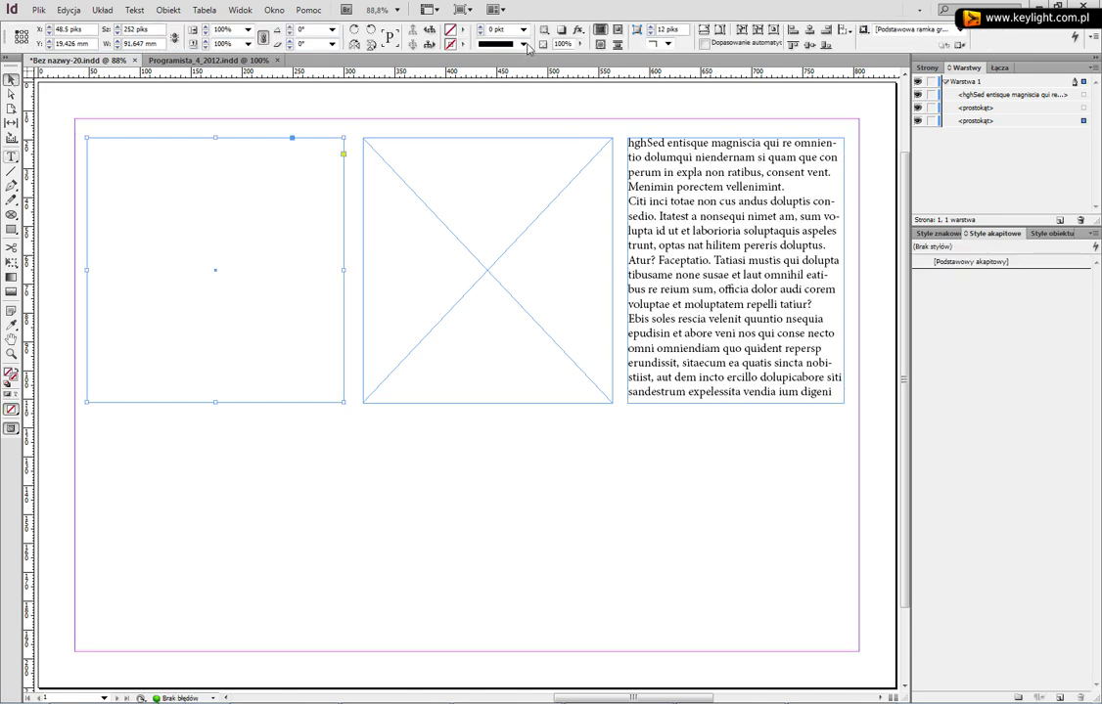
pyautogui.click(463, 44)
pyautogui.click(495, 128)
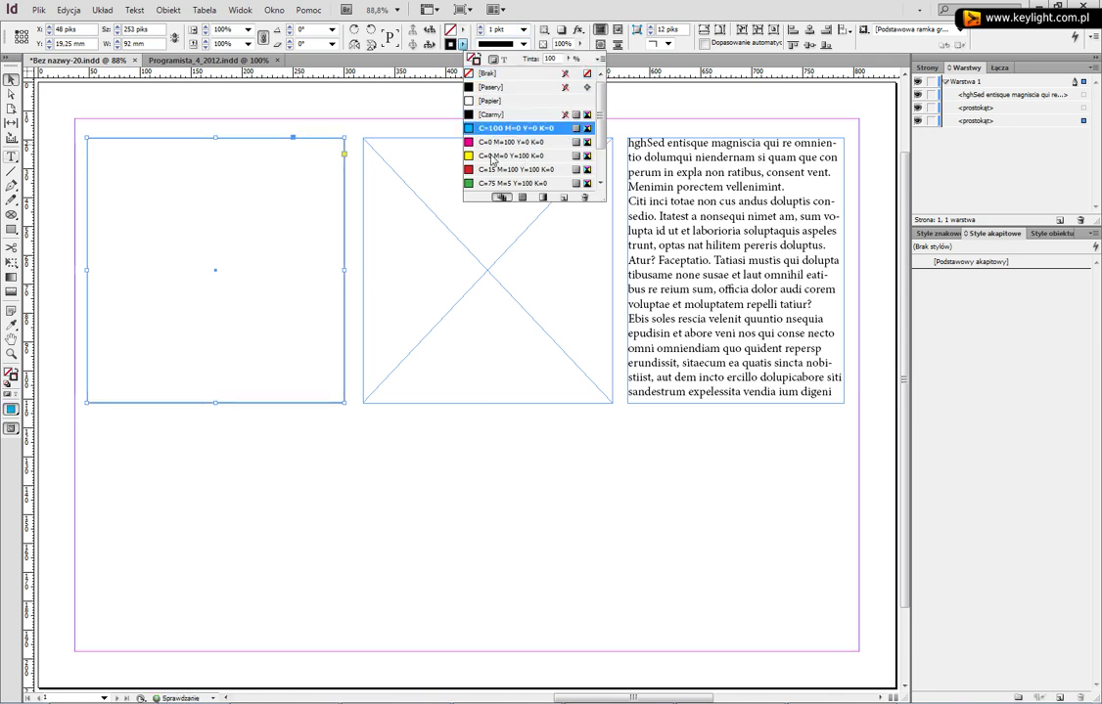
pyautogui.click(525, 30)
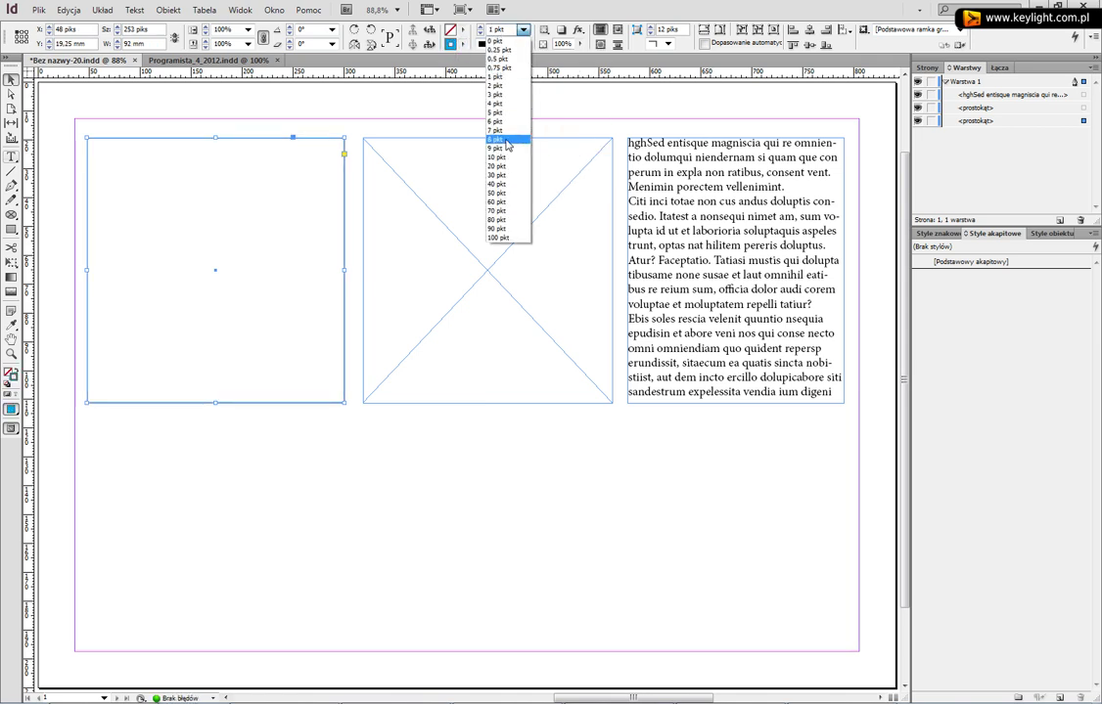
pyautogui.click(499, 138)
# - Fill the middle crossed graphic frame with yellow (C=0 M=0 Y=100 K=0)
pyautogui.click(515, 168)
pyautogui.click(464, 31)
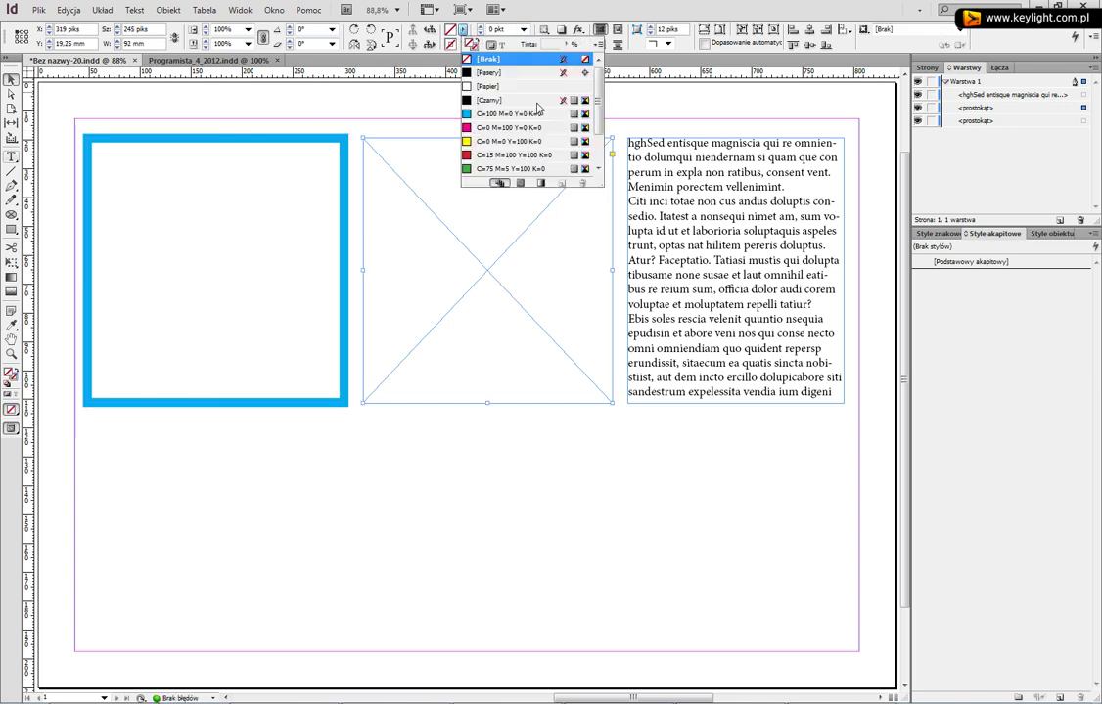
pyautogui.click(508, 142)
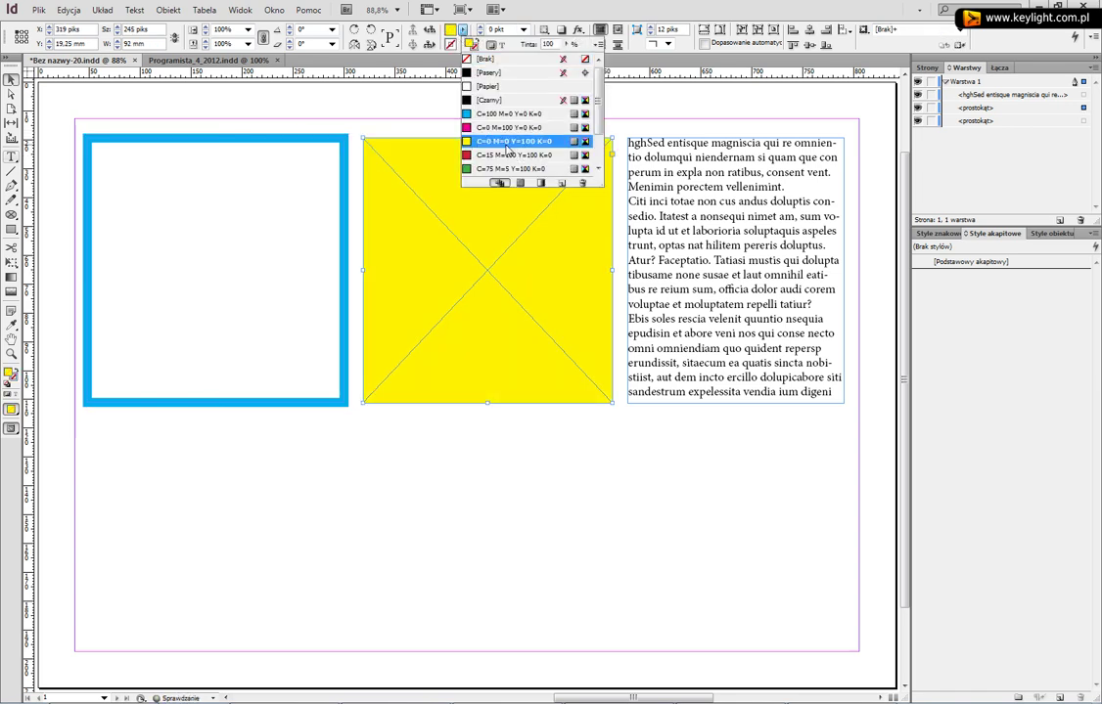
# - Give the rightmost text frame a green fill (C=75 M=5 Y=100 K=0) and a cyan stroke (C=100 M=0 Y=0 K=0)
pyautogui.click(732, 396)
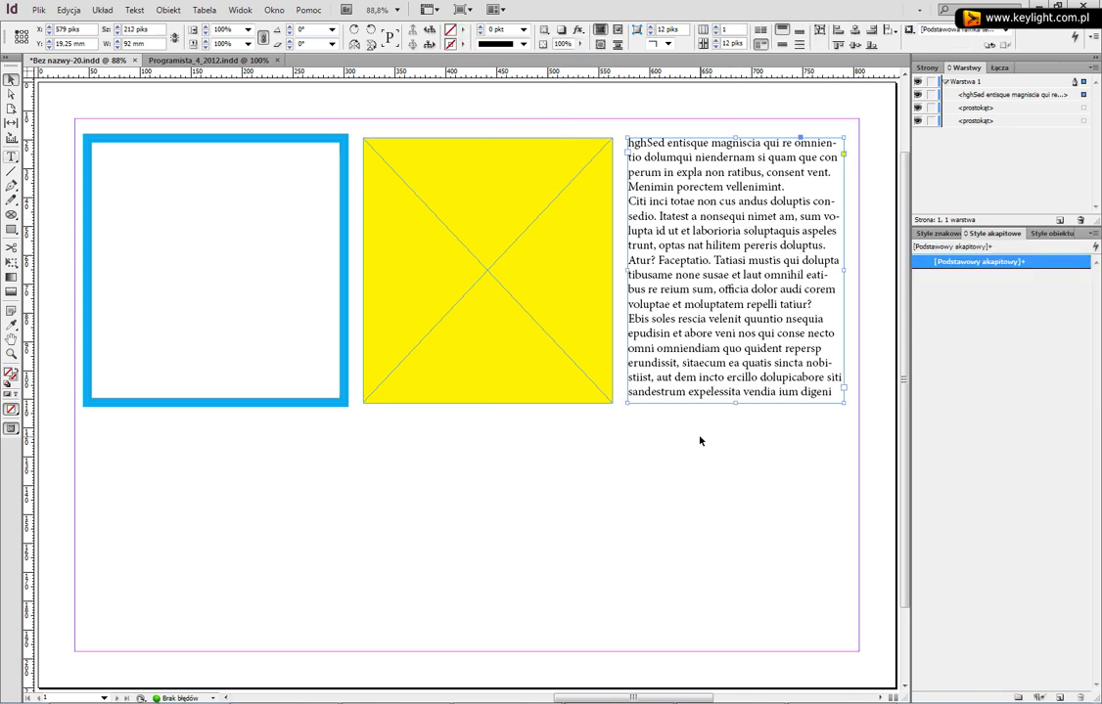
pyautogui.click(464, 31)
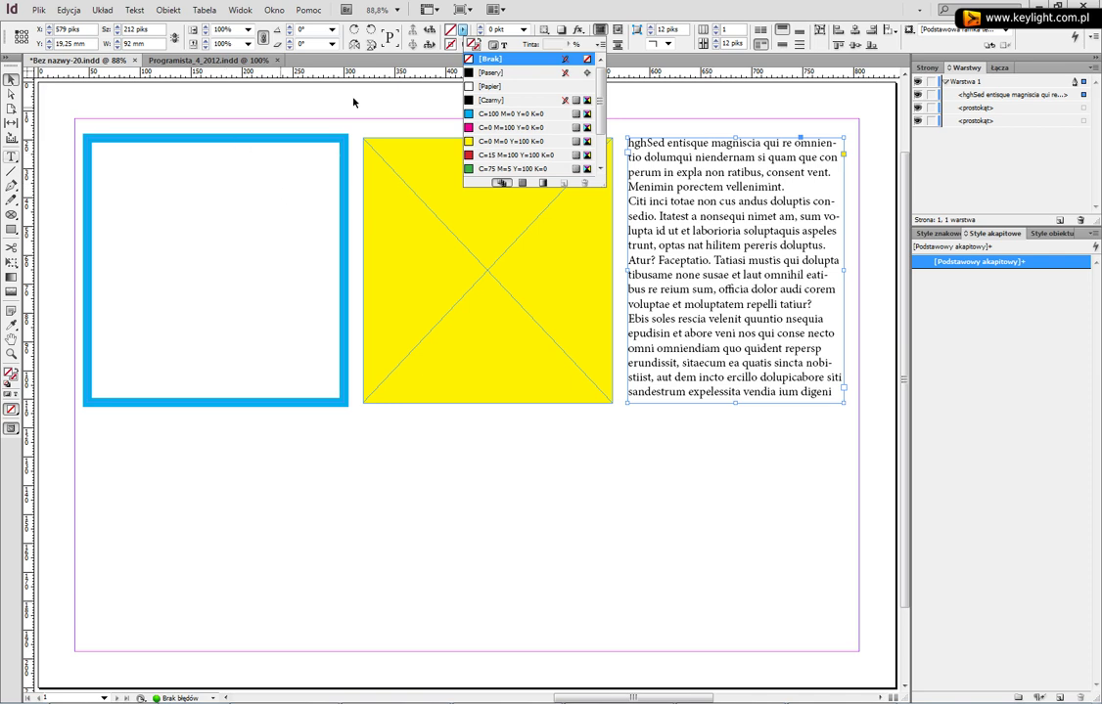
pyautogui.scroll(-2, 529, 143)
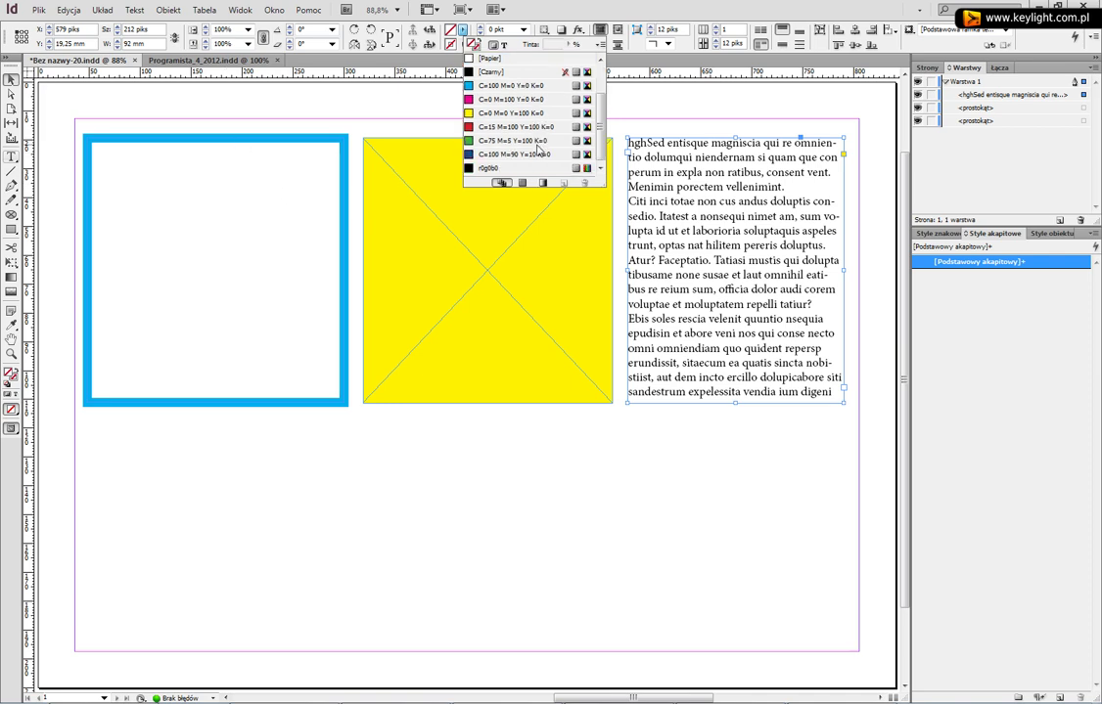
pyautogui.click(526, 143)
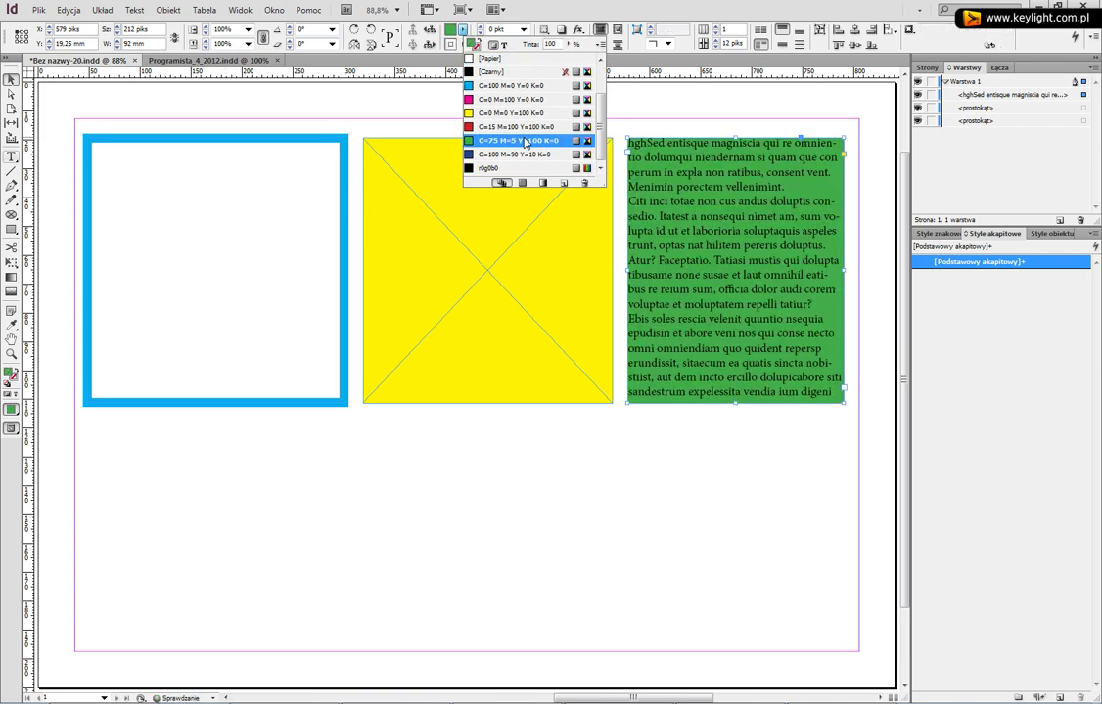
pyautogui.click(711, 178)
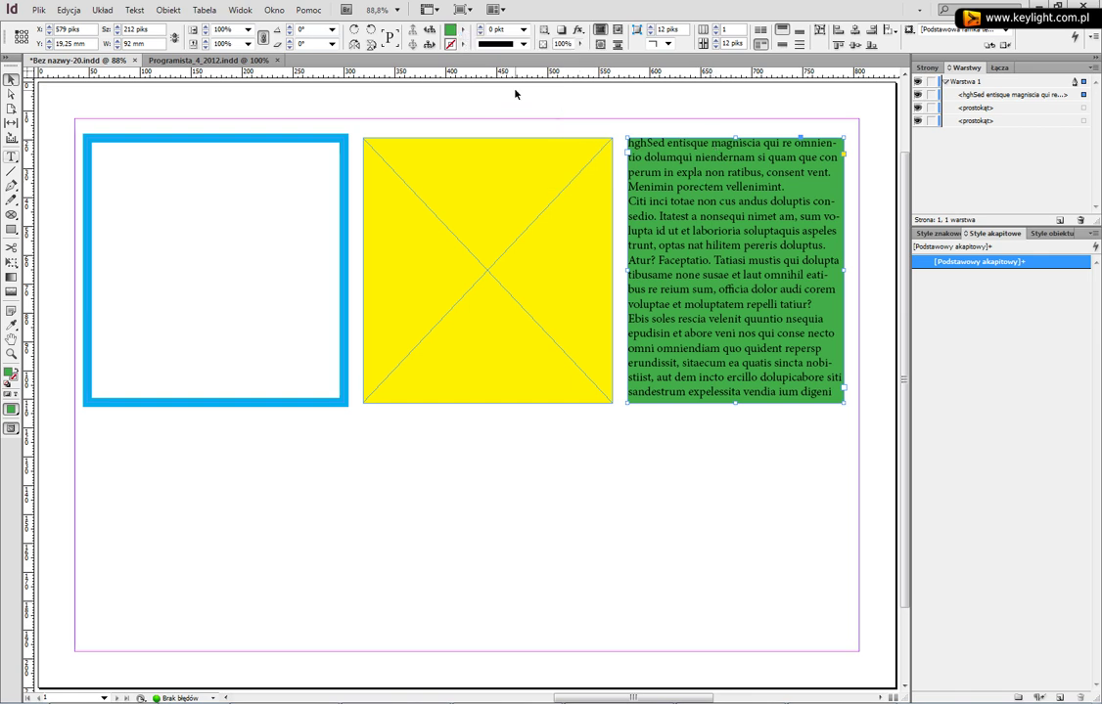
pyautogui.click(463, 44)
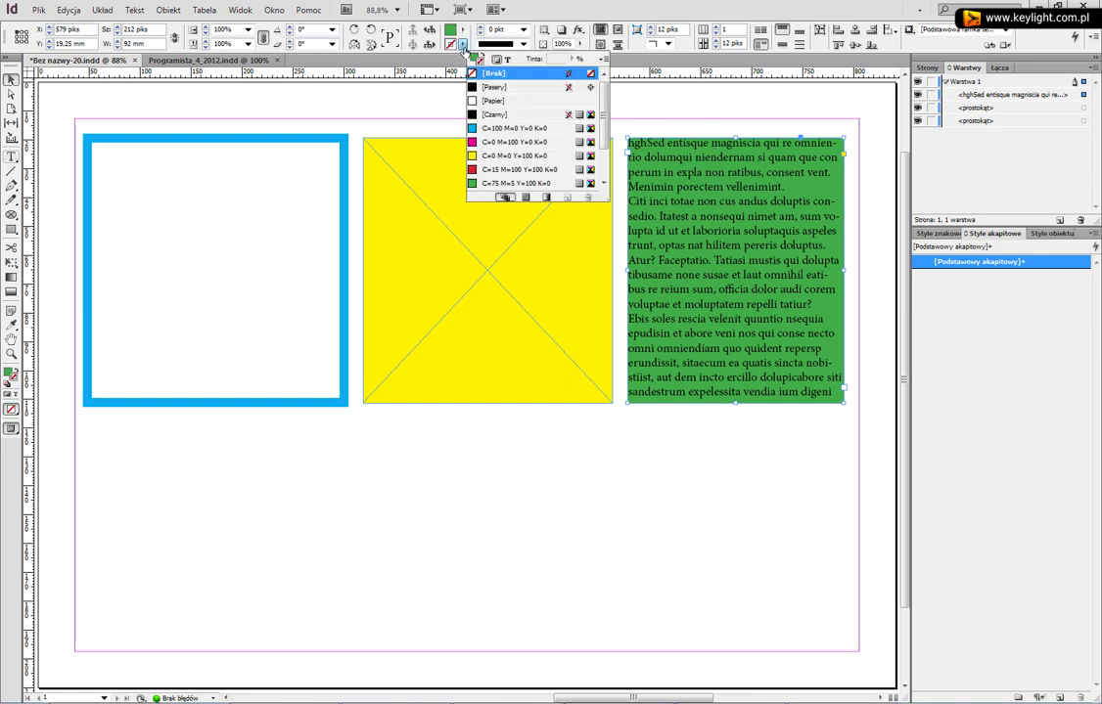
pyautogui.click(516, 128)
pyautogui.click(710, 559)
# - Reshape the yellow graphic frame by moving only its lower-left corner point inward and down
pyautogui.click(602, 392)
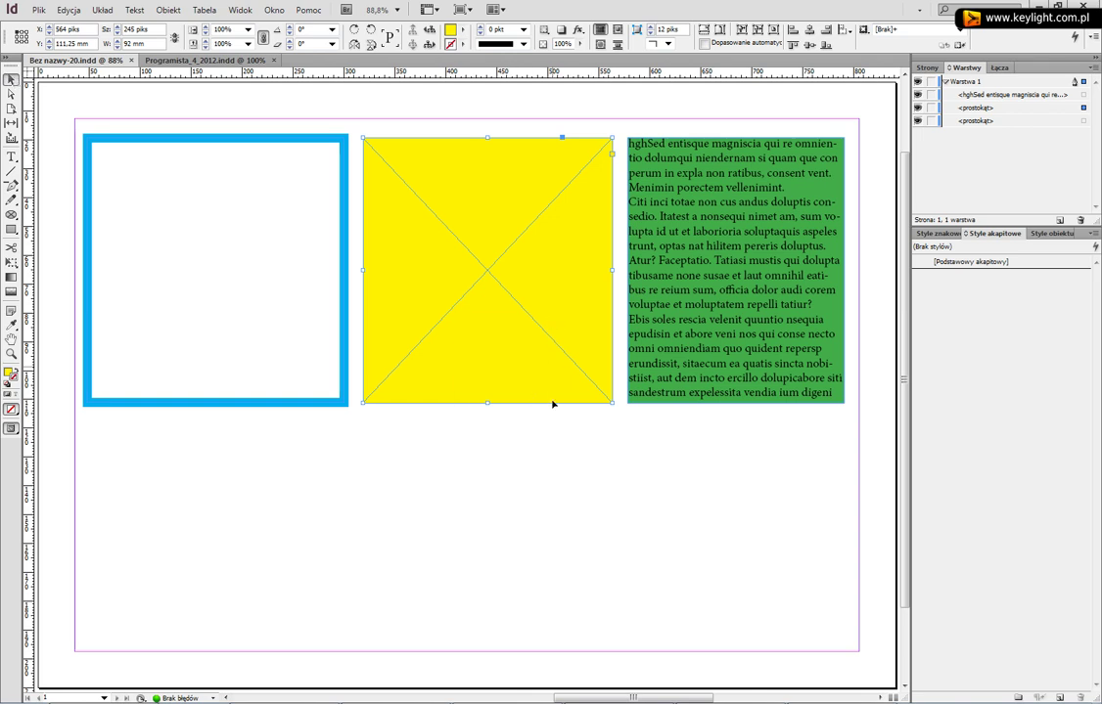
pyautogui.click(676, 399)
pyautogui.click(11, 94)
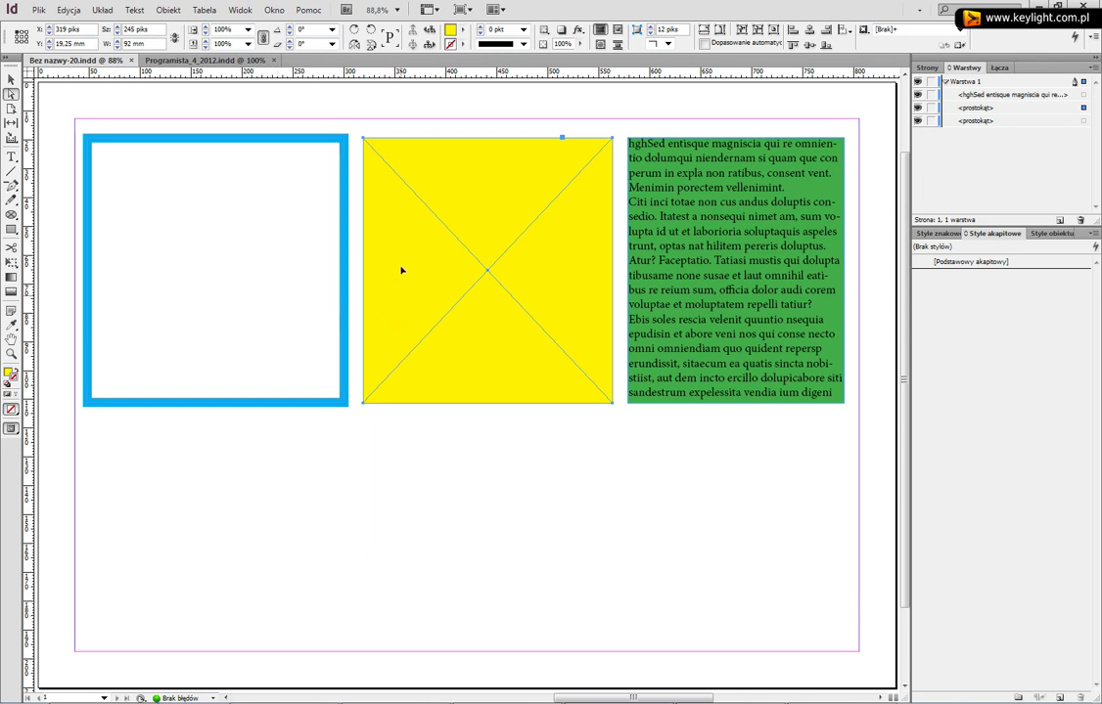
pyautogui.moveTo(385, 424); pyautogui.dragTo(352, 402)
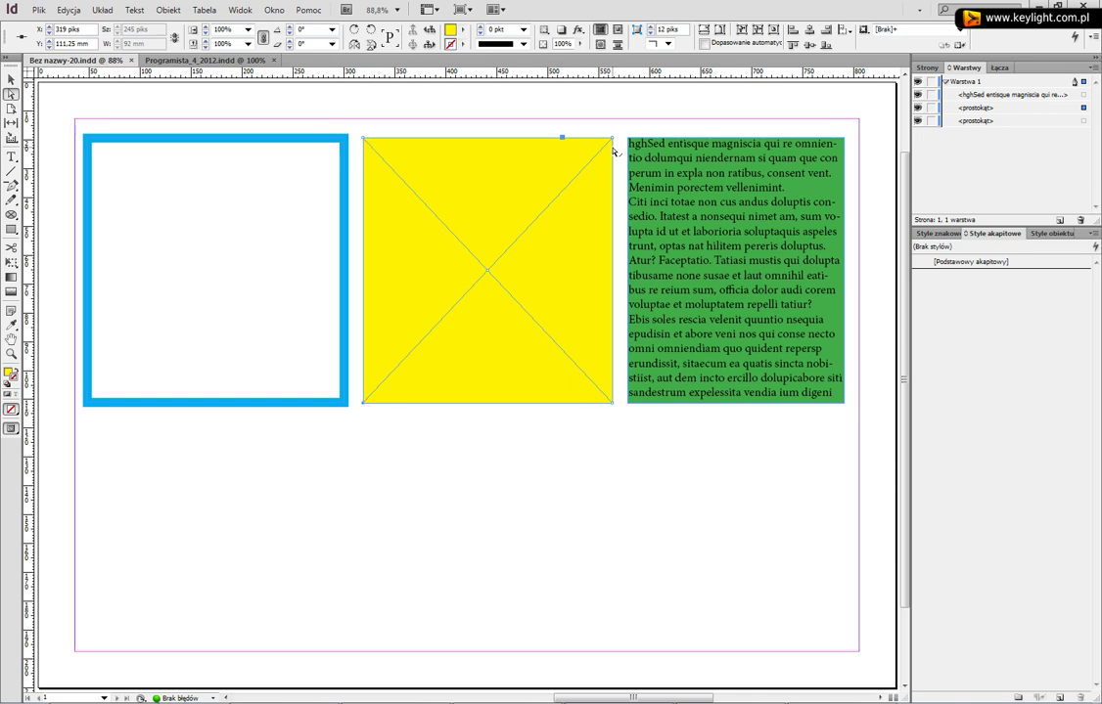
pyautogui.moveTo(365, 404); pyautogui.dragTo(434, 442)
# - Move the blue rectangle's lower-right corner to about X 226 piks, Y 160 mm and the yellow frame's lower-right corner to about X 460 piks, Y 142.75 mm
pyautogui.click(342, 400)
pyautogui.moveTo(346, 404); pyautogui.dragTo(269, 546)
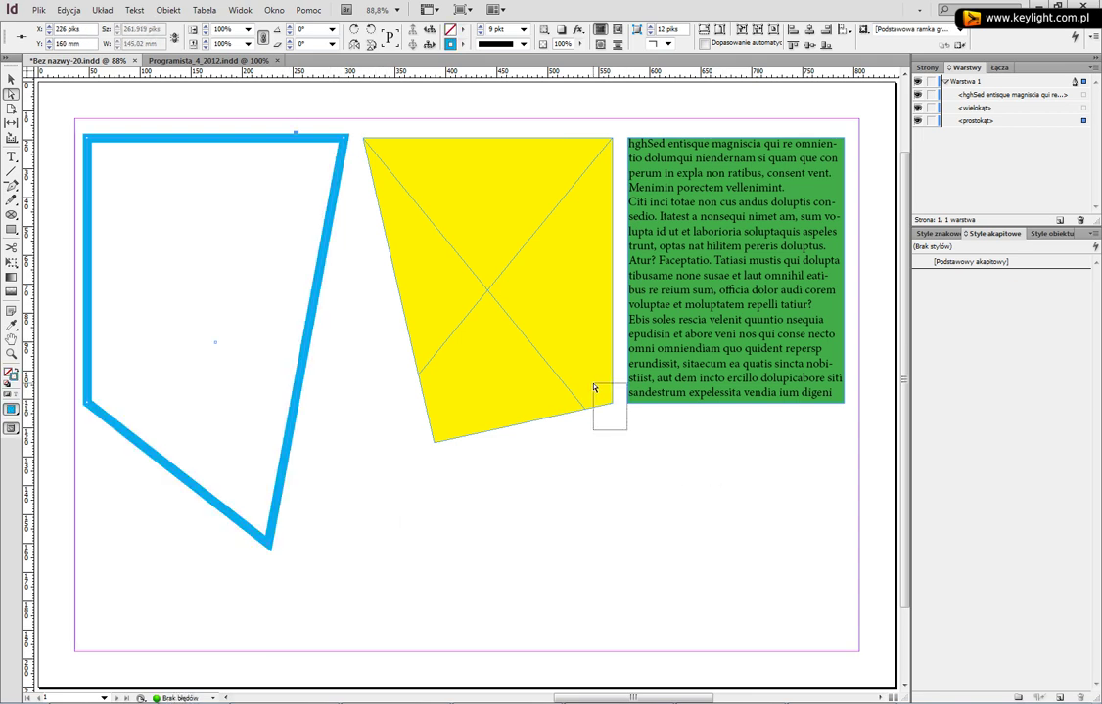
pyautogui.moveTo(610, 401); pyautogui.dragTo(505, 493)
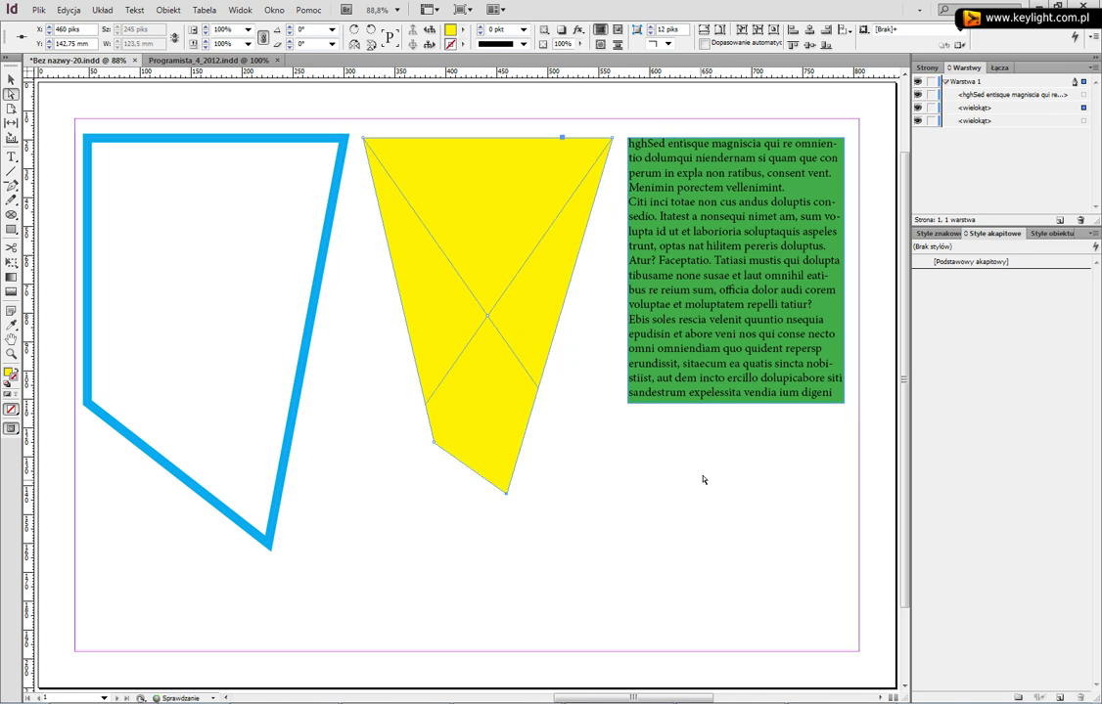
# - Move the green text frame's lower-left corner to about X 549 piks, Y 174.5 mm and fill its remaining space with placeholder text
pyautogui.click(626, 402)
pyautogui.moveTo(628, 404); pyautogui.dragTo(597, 585)
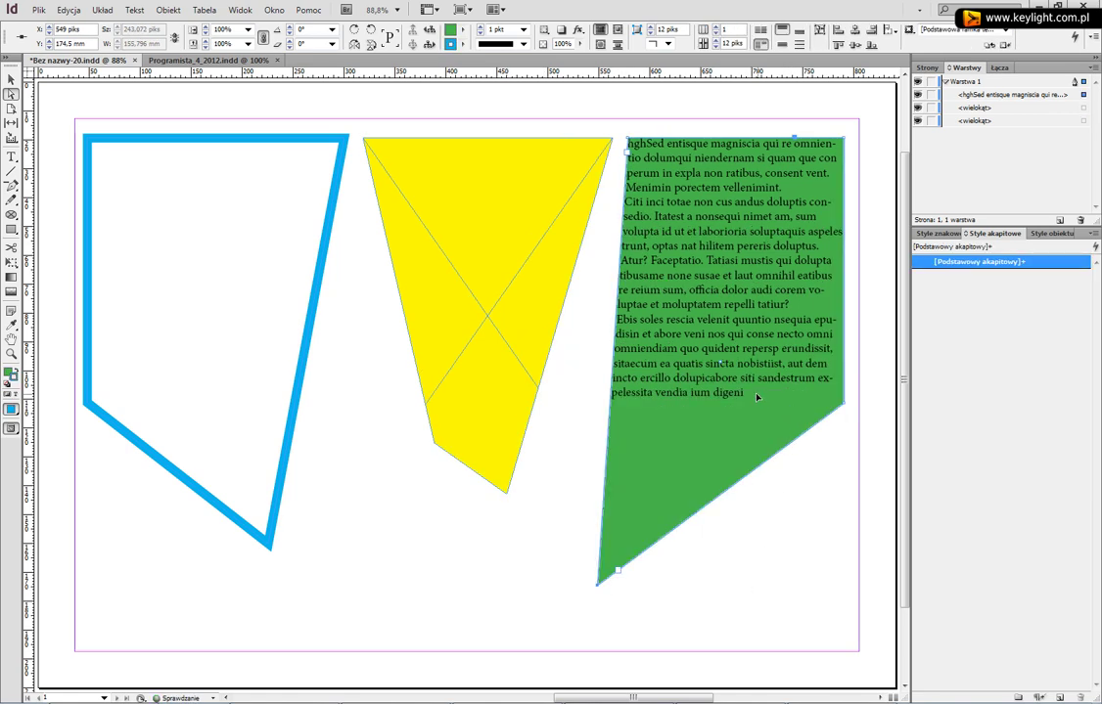
pyautogui.press('t')
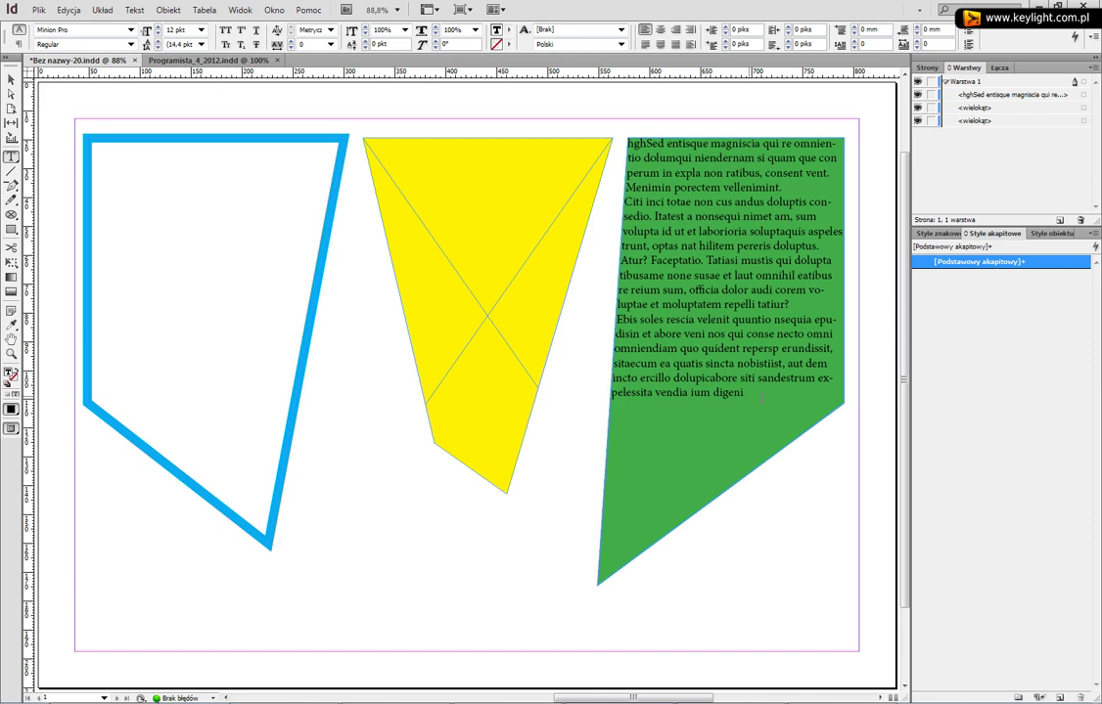
pyautogui.click(135, 11)
pyautogui.click(275, 457)
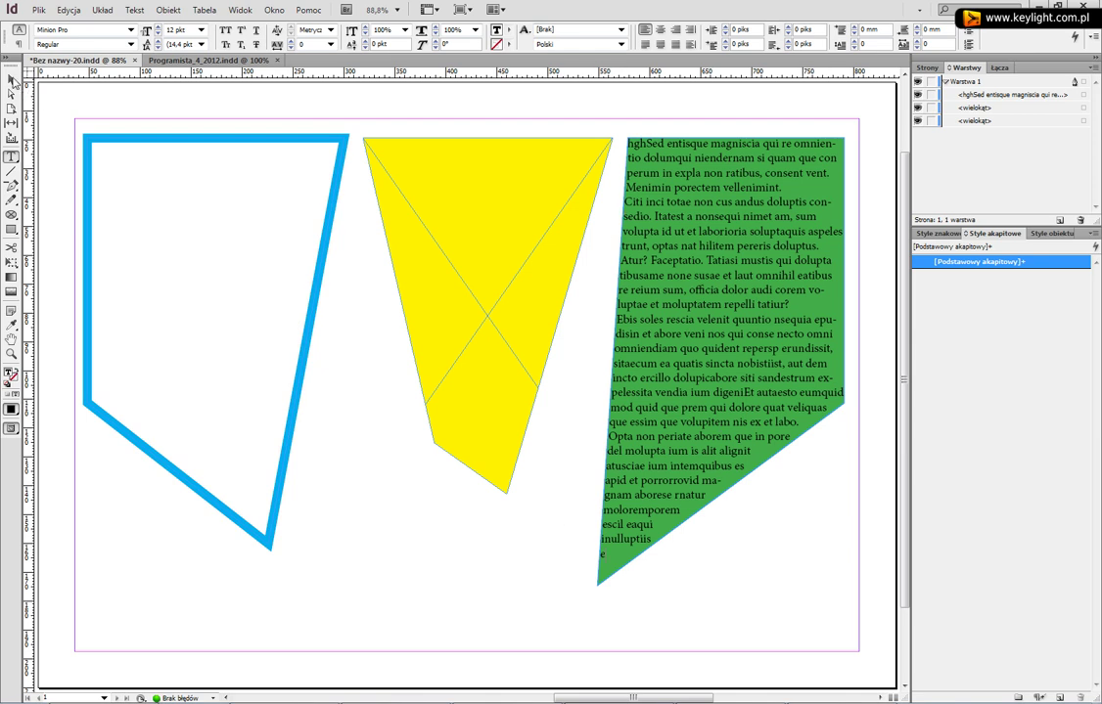
pyautogui.click(12, 80)
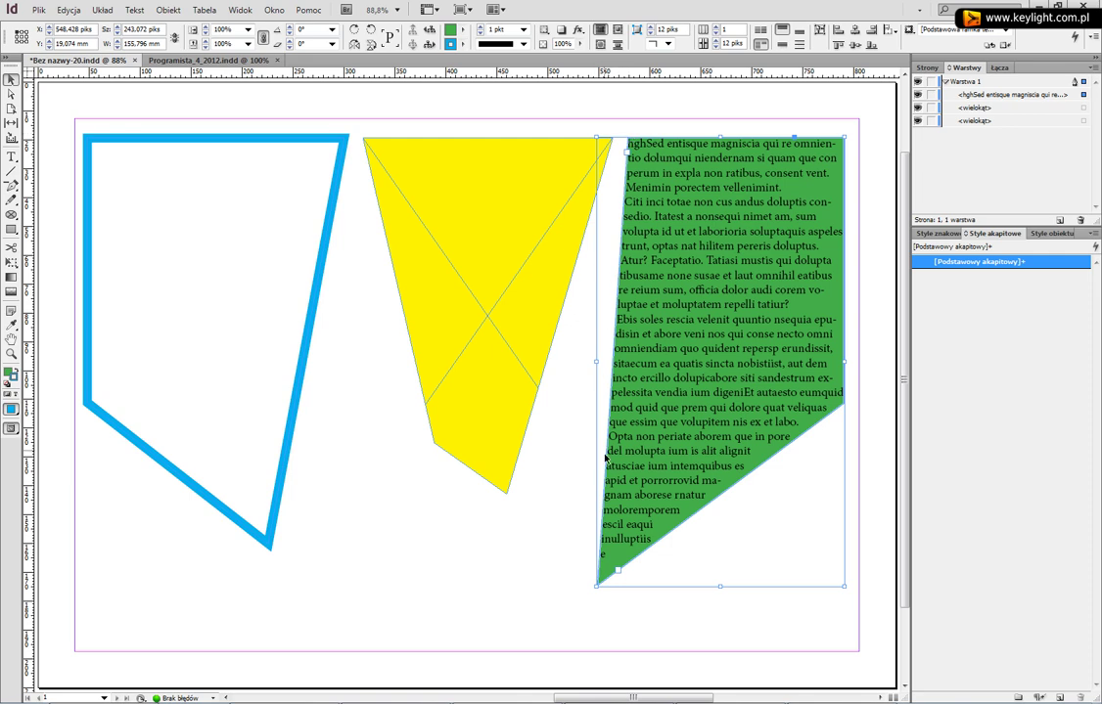
pyautogui.click(457, 249)
pyautogui.click(239, 282)
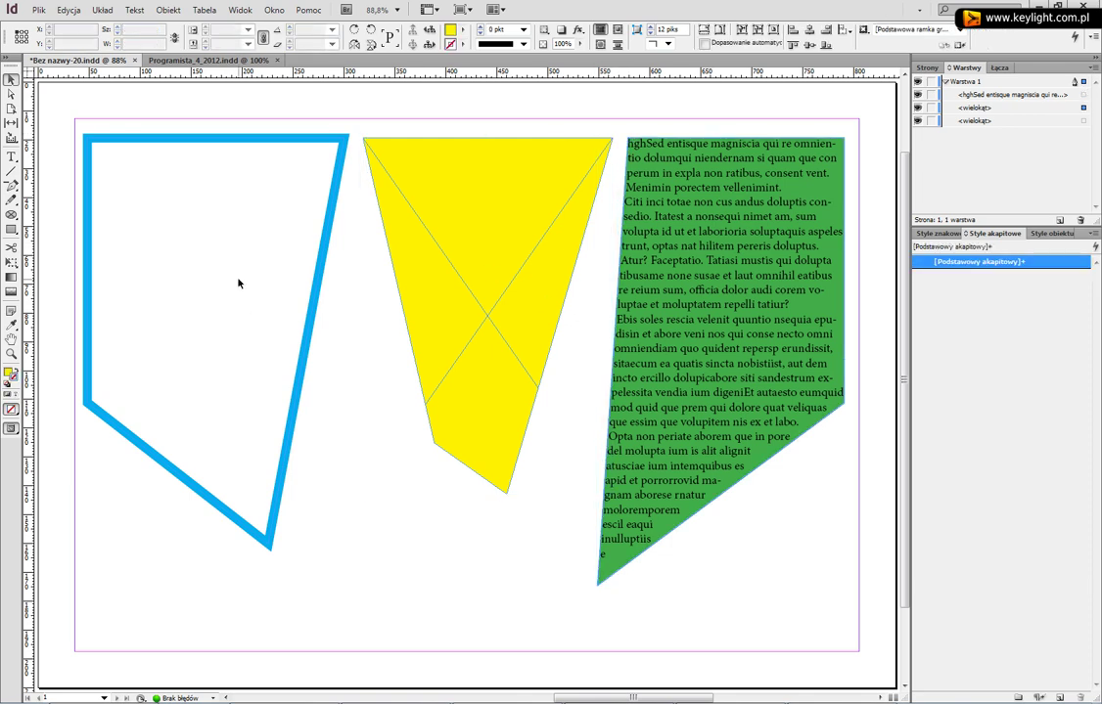
pyautogui.click(189, 489)
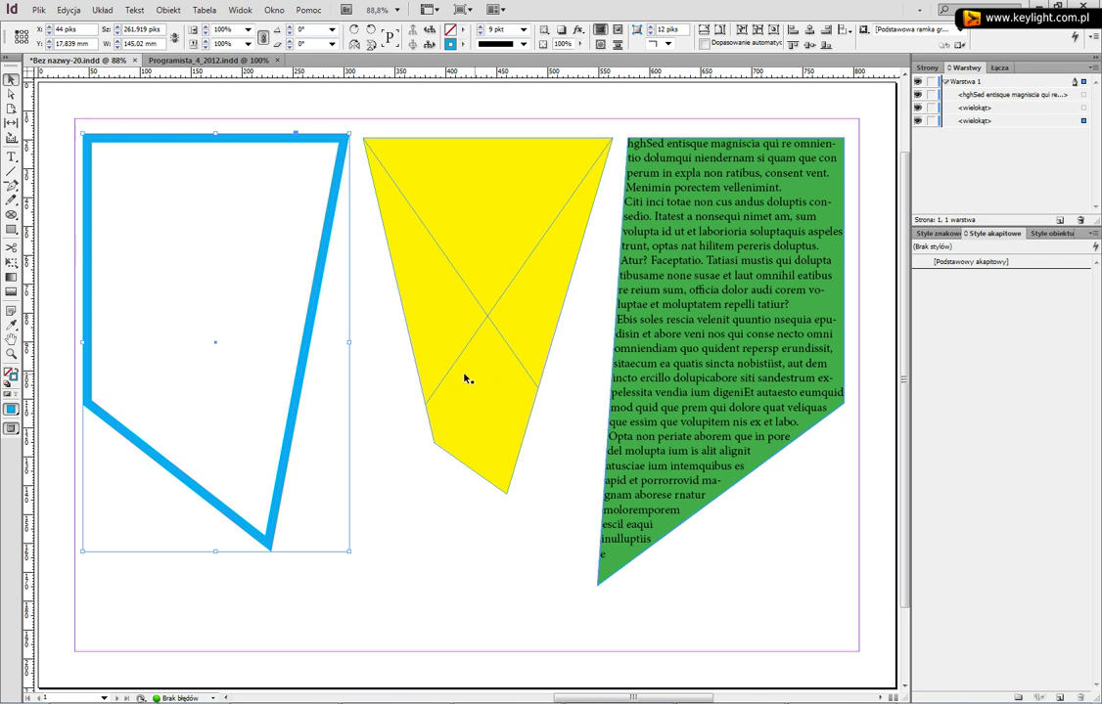
pyautogui.click(435, 392)
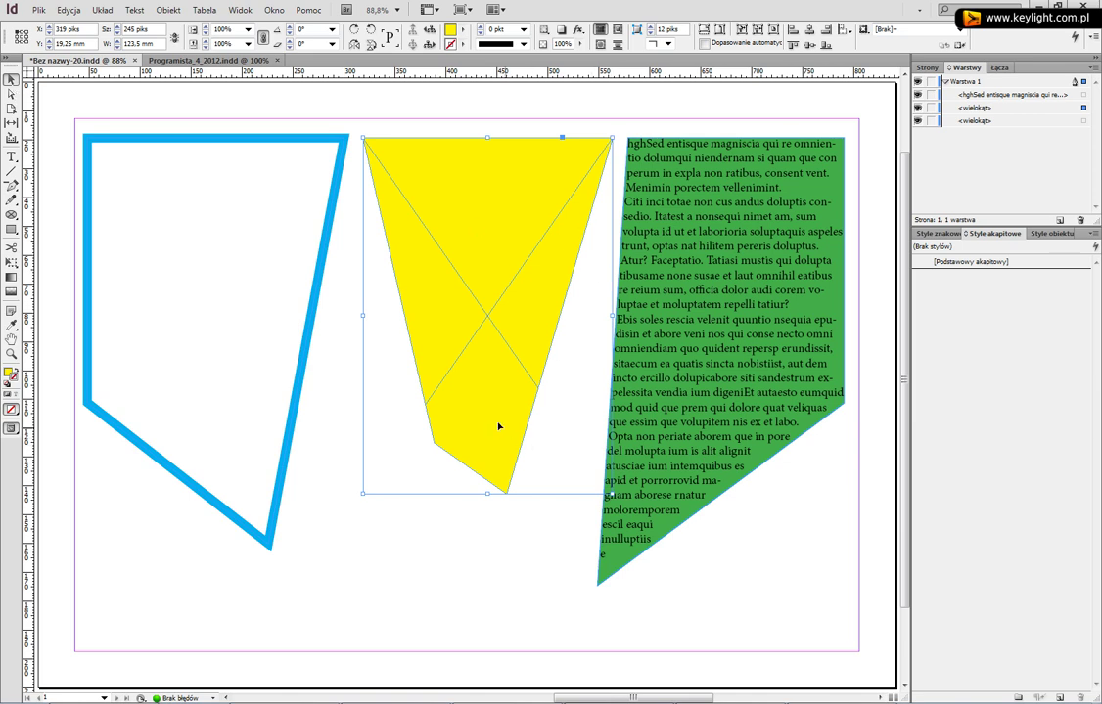
# - Remove the lower-left anchor point of the green text frame with the Delete Anchor Point tool
pyautogui.click(762, 465)
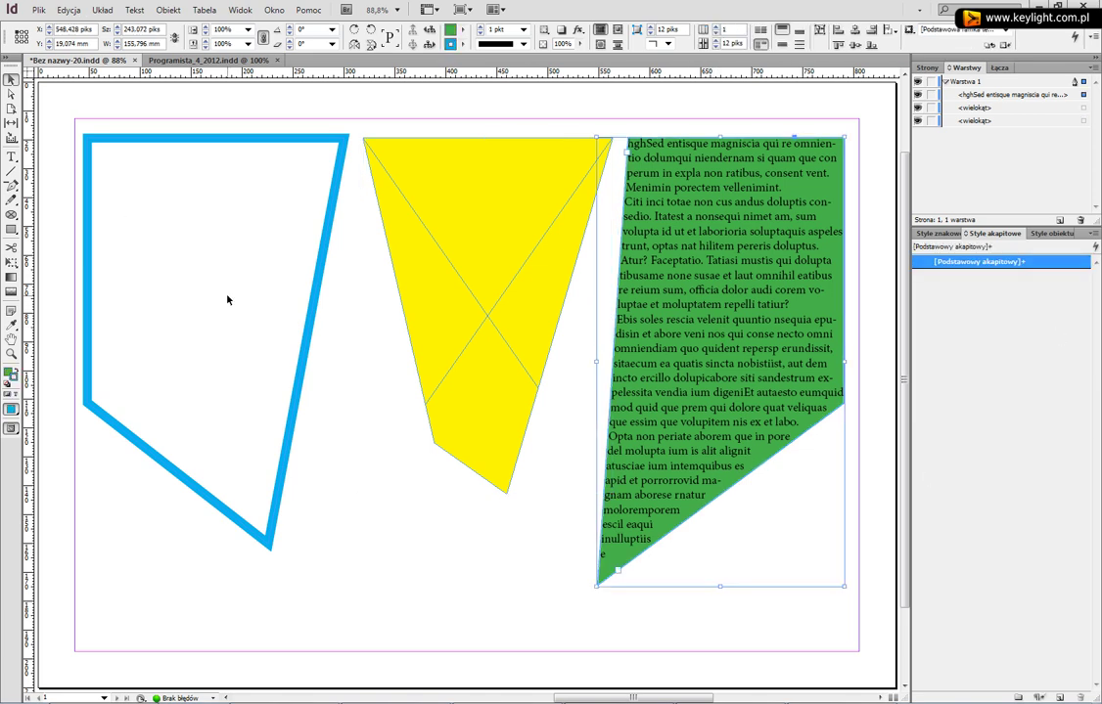
pyautogui.click(11, 184)
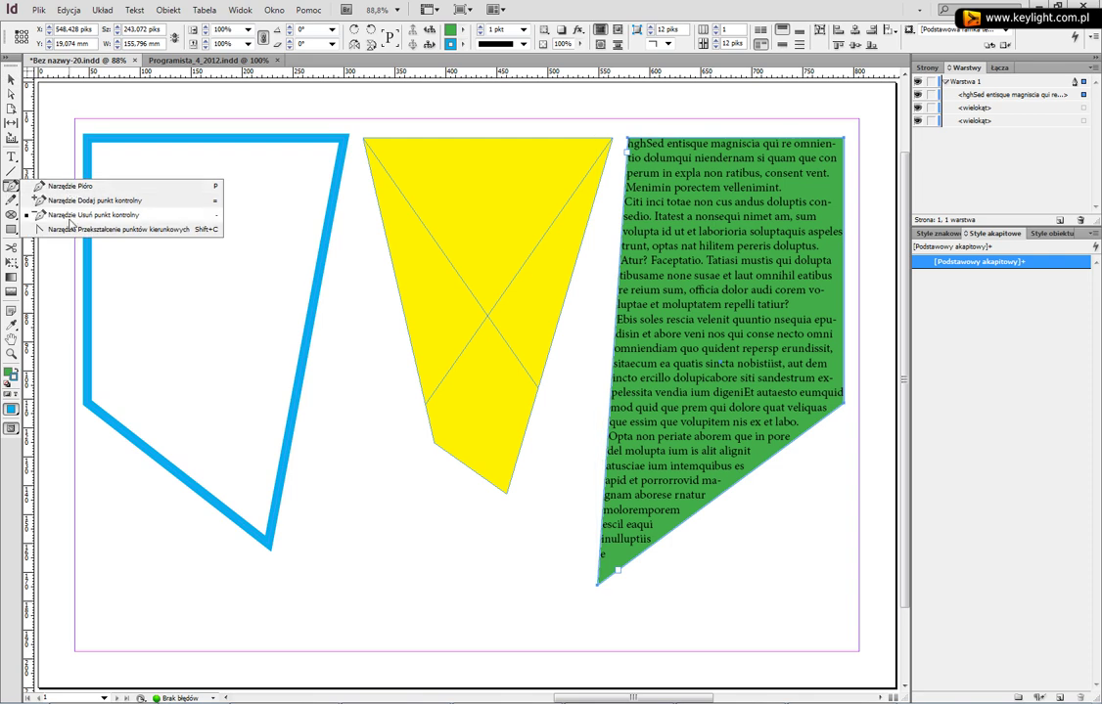
pyautogui.click(71, 215)
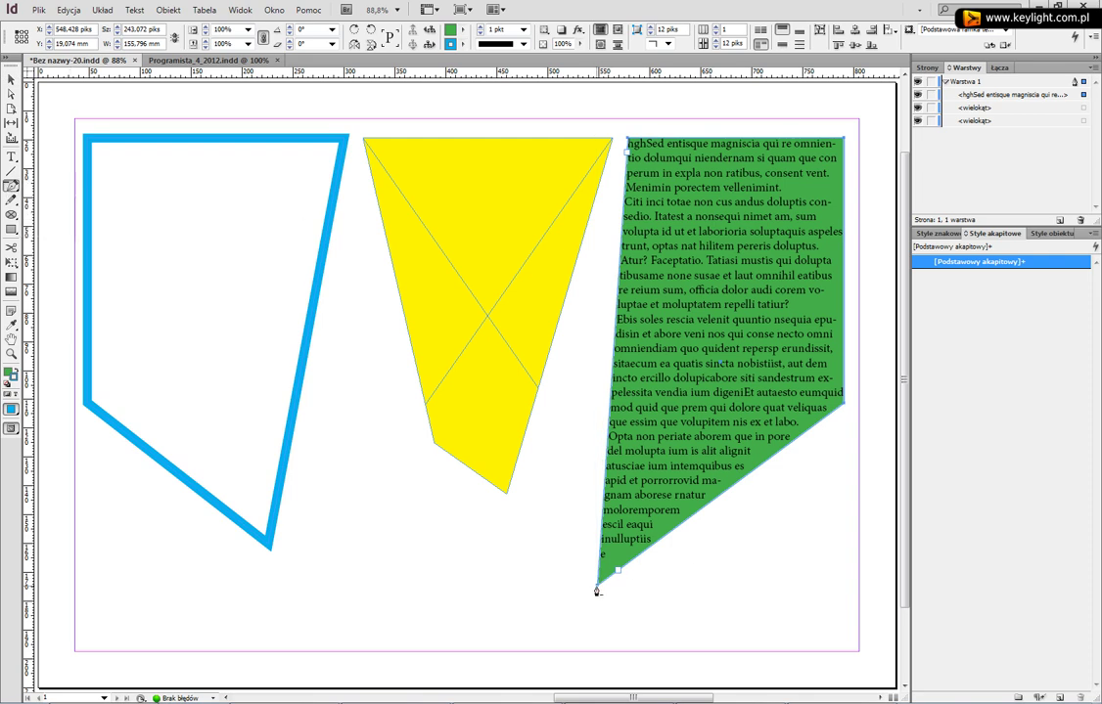
pyautogui.click(597, 589)
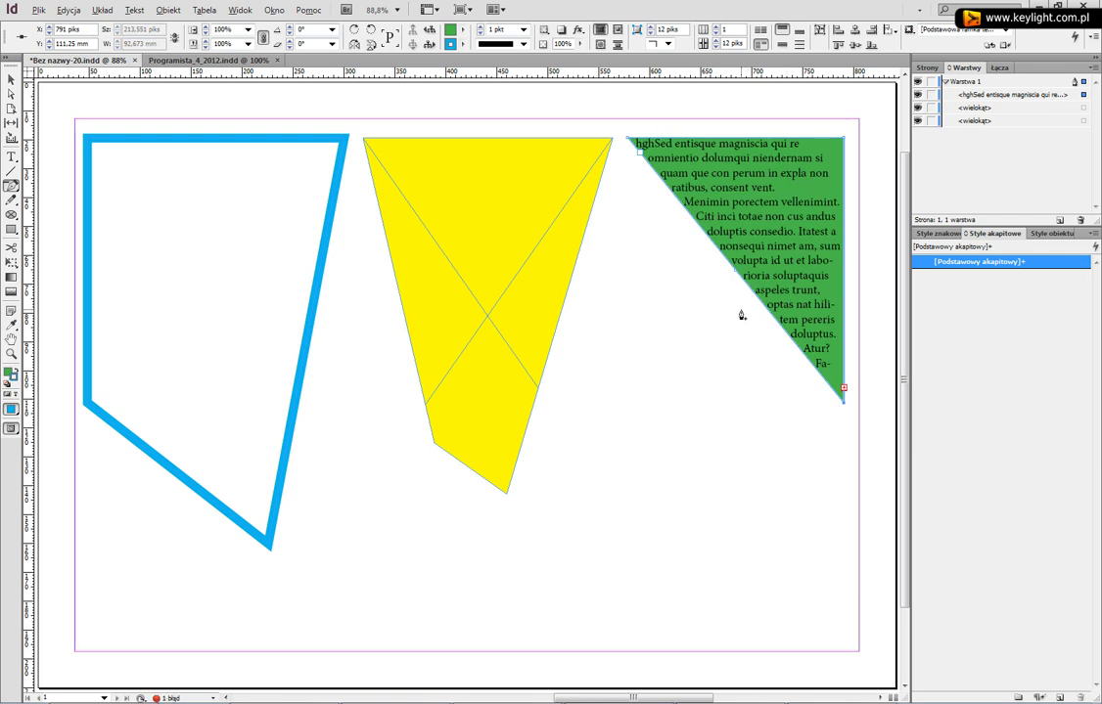
# - Add an anchor point midway down the green text frame's vertical edge and move its lowest corner to about X 583 piks, Y 136 mm
pyautogui.click(843, 227)
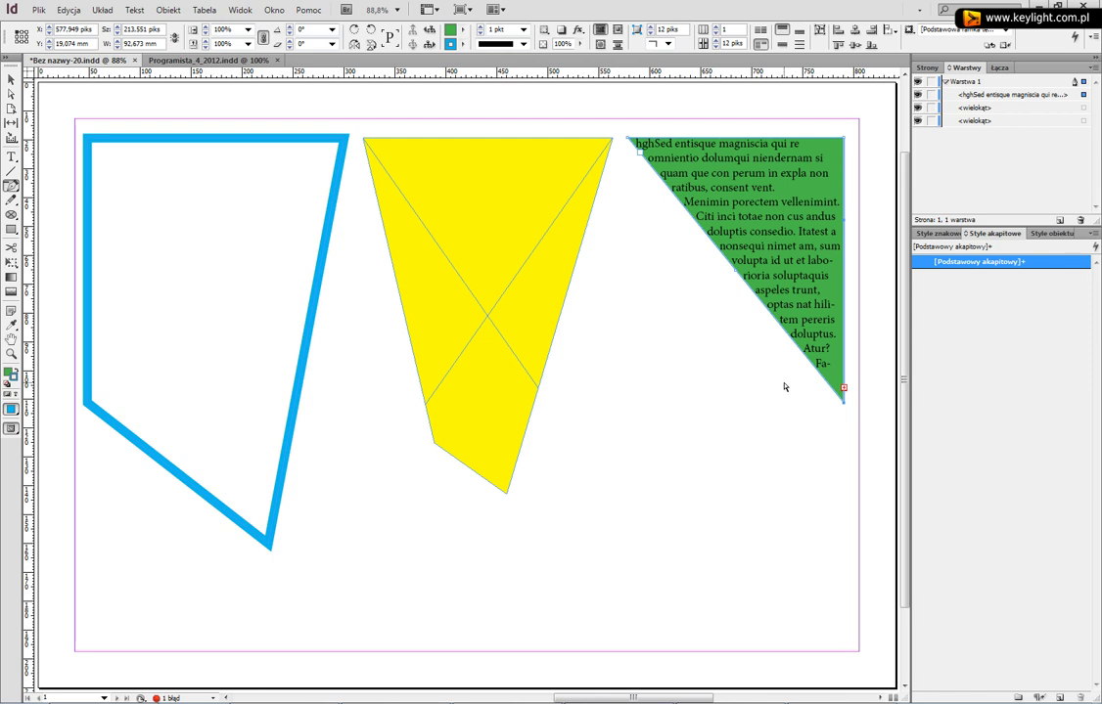
pyautogui.press('a')
pyautogui.click(843, 403)
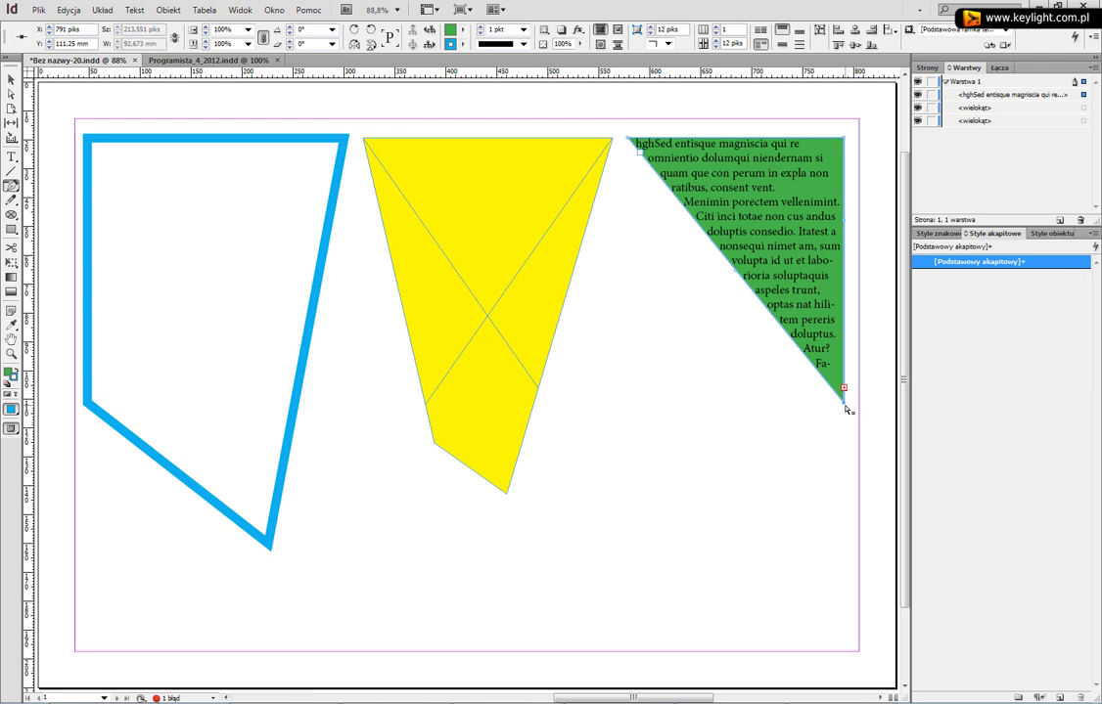
pyautogui.moveTo(845, 404); pyautogui.dragTo(633, 476)
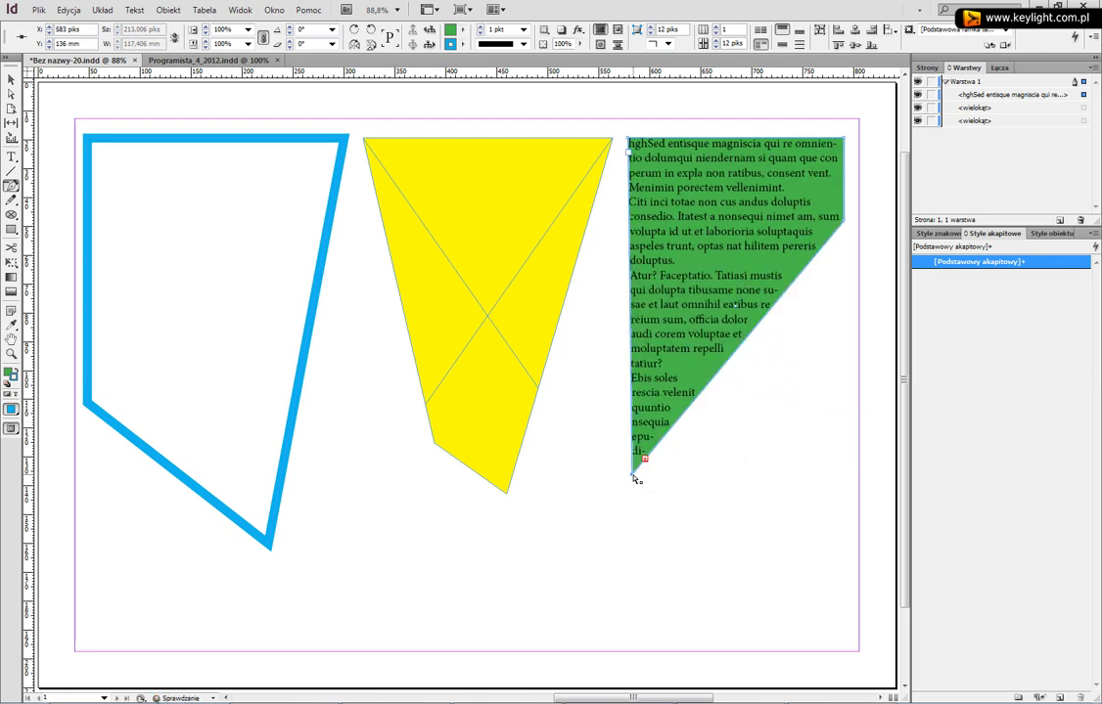
# - Reshape the green text frame into a quadrilateral about 287 piks wide with its lower-right corner at about X 790.5 piks, Y 162.9 mm
pyautogui.click(844, 220)
pyautogui.moveTo(847, 225); pyautogui.dragTo(565, 452)
pyautogui.moveTo(737, 477); pyautogui.dragTo(722, 552)
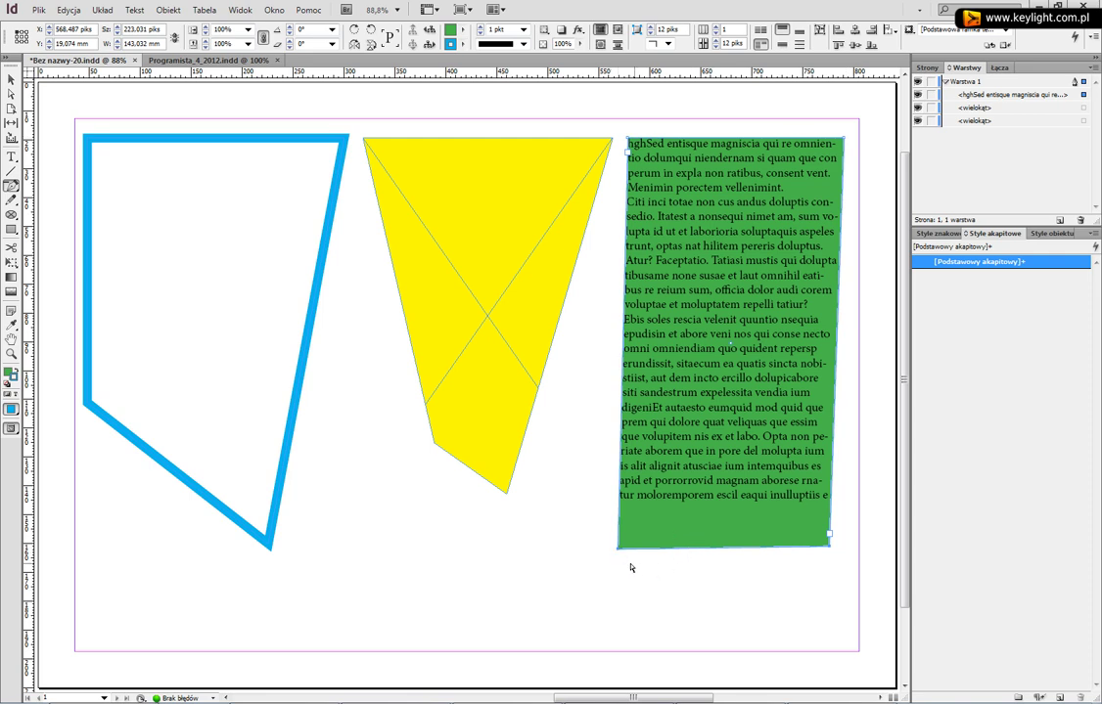
pyautogui.moveTo(720, 549); pyautogui.dragTo(691, 554)
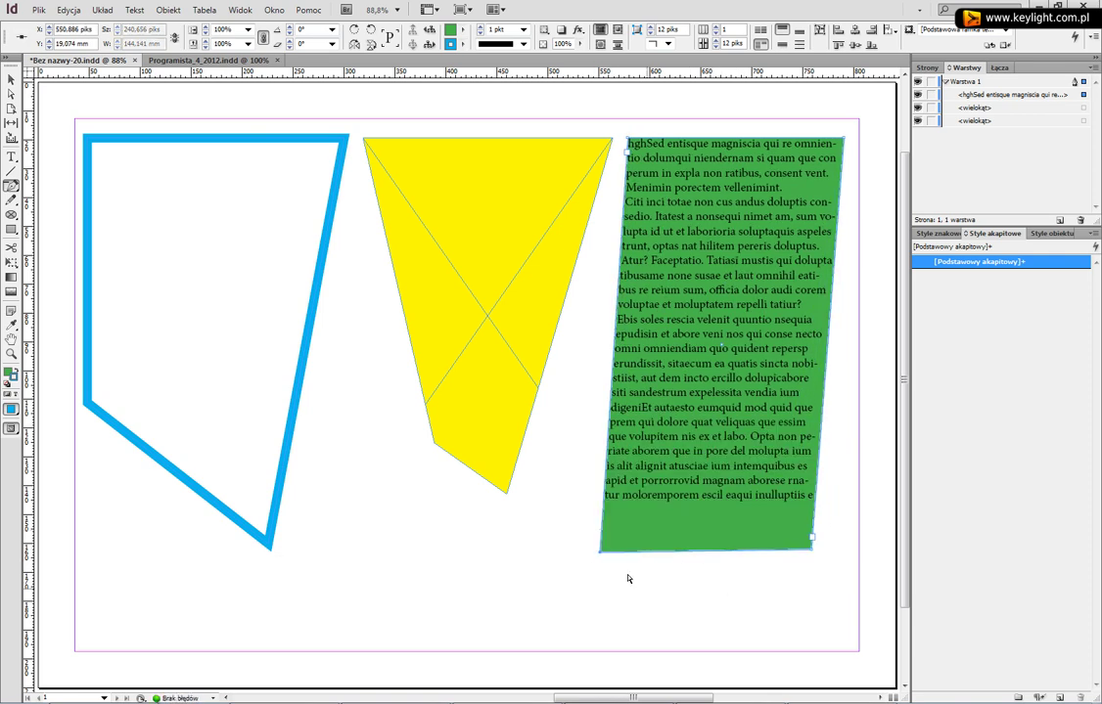
pyautogui.moveTo(601, 559); pyautogui.dragTo(553, 529)
pyautogui.moveTo(810, 552); pyautogui.dragTo(843, 556)
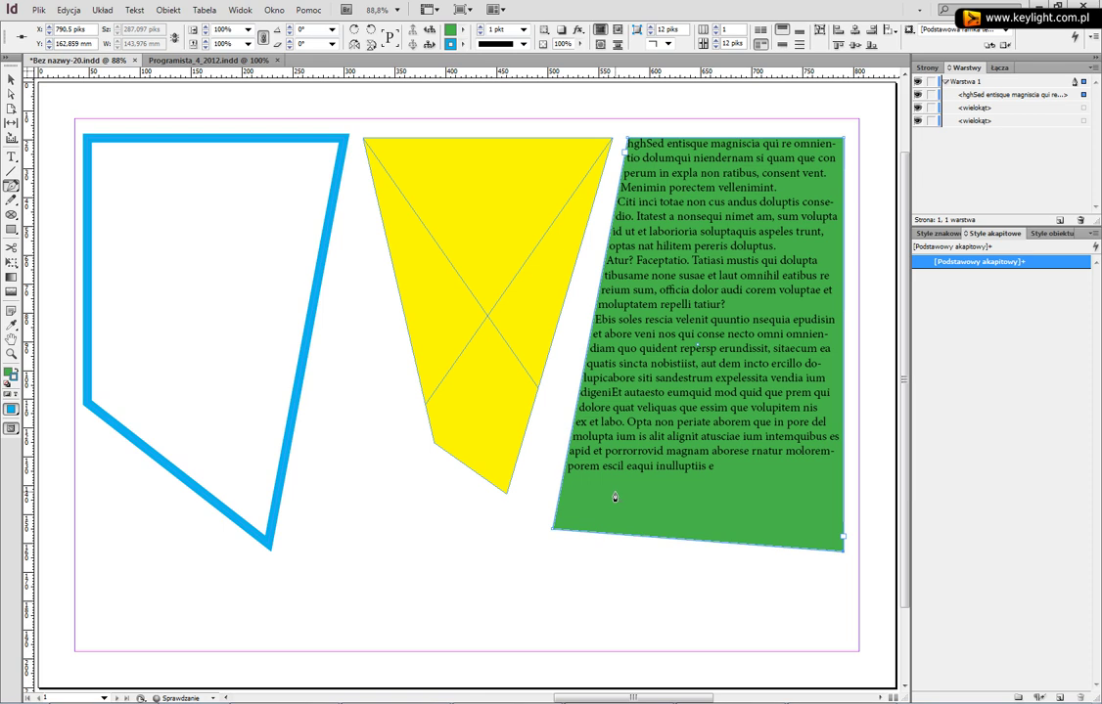
# - Delete all three frames from the page
pyautogui.press('v')
pyautogui.click(513, 560)
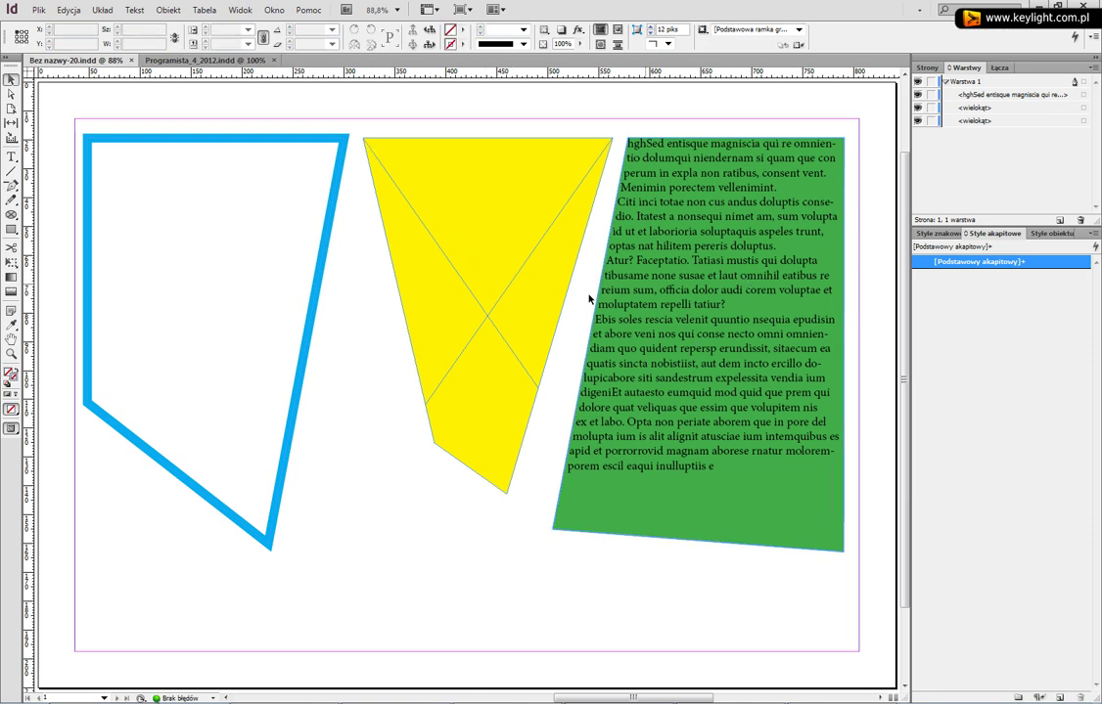
pyautogui.hotkey('ctrl', 'a')
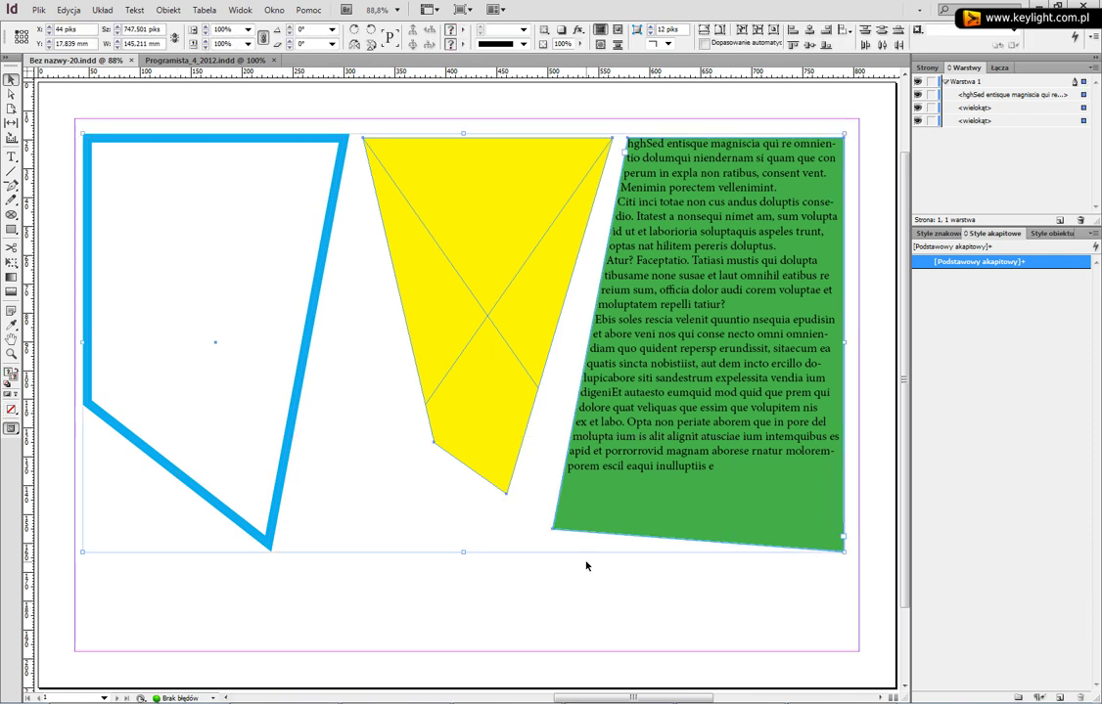
pyautogui.press('Delete')
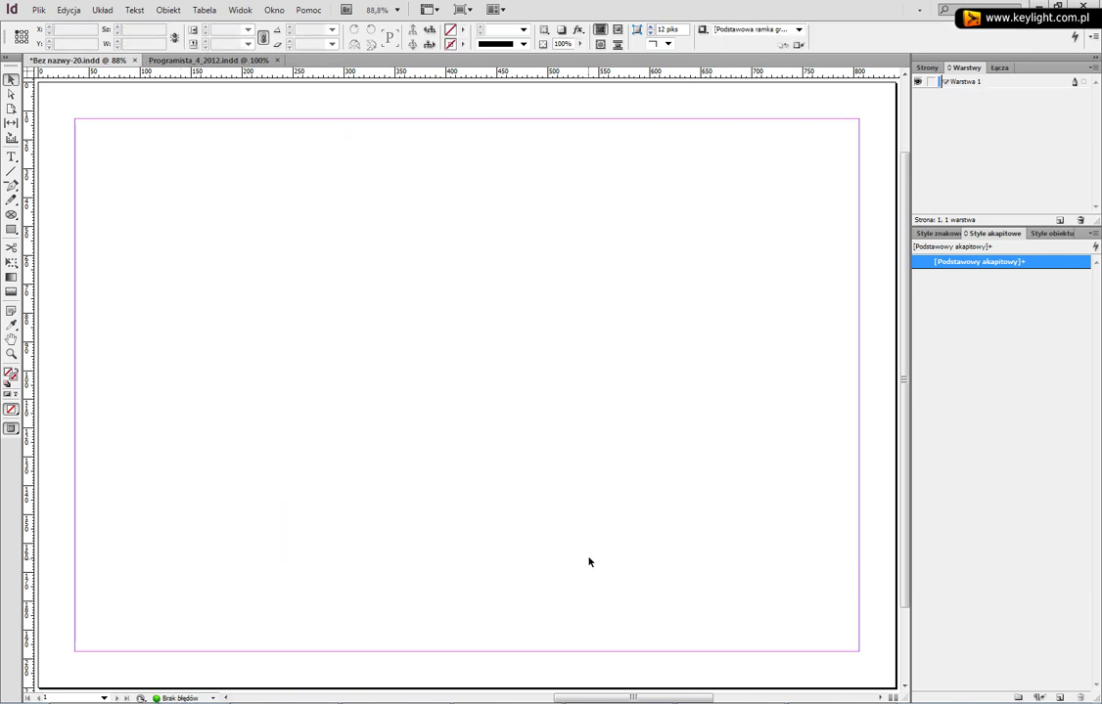
# - Place the _DSC7833 image at its default size with its upper-left corner at about X 134 piks, Y 22 mm
pyautogui.click(39, 10)
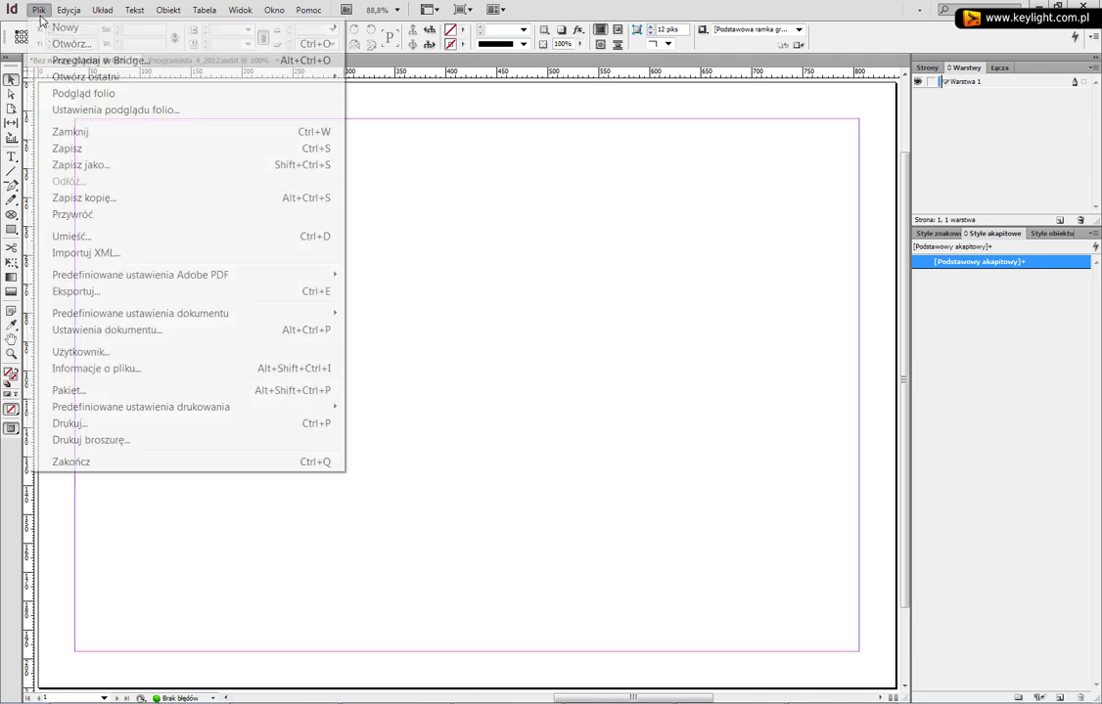
pyautogui.click(321, 237)
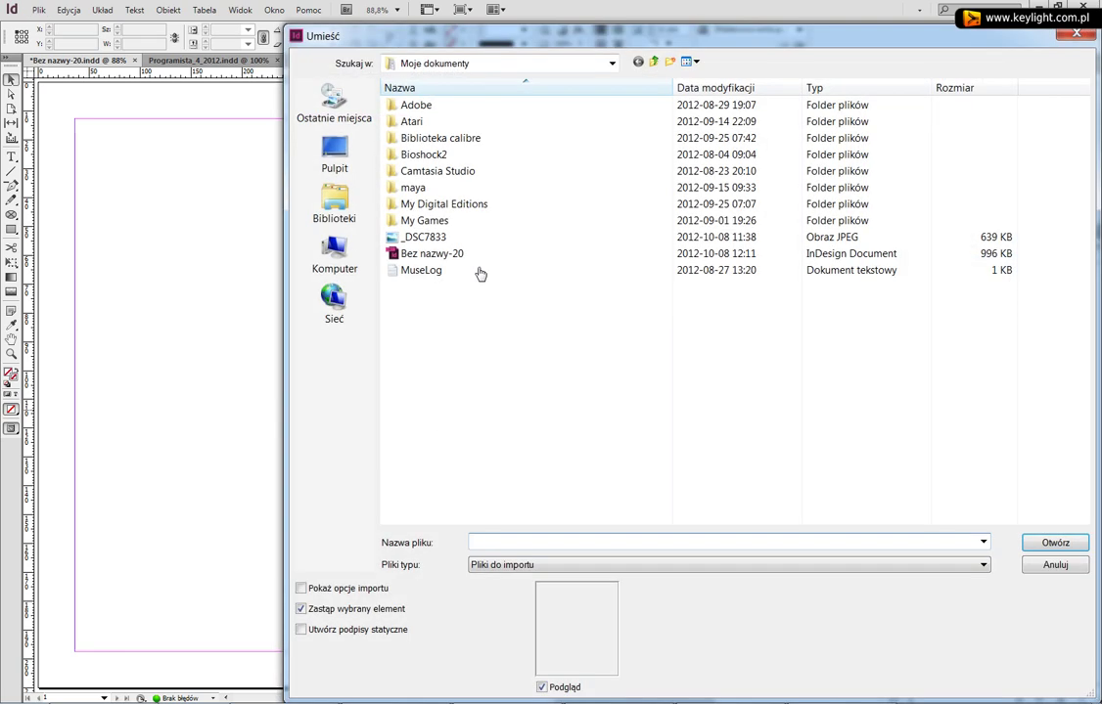
pyautogui.doubleClick(364, 238)
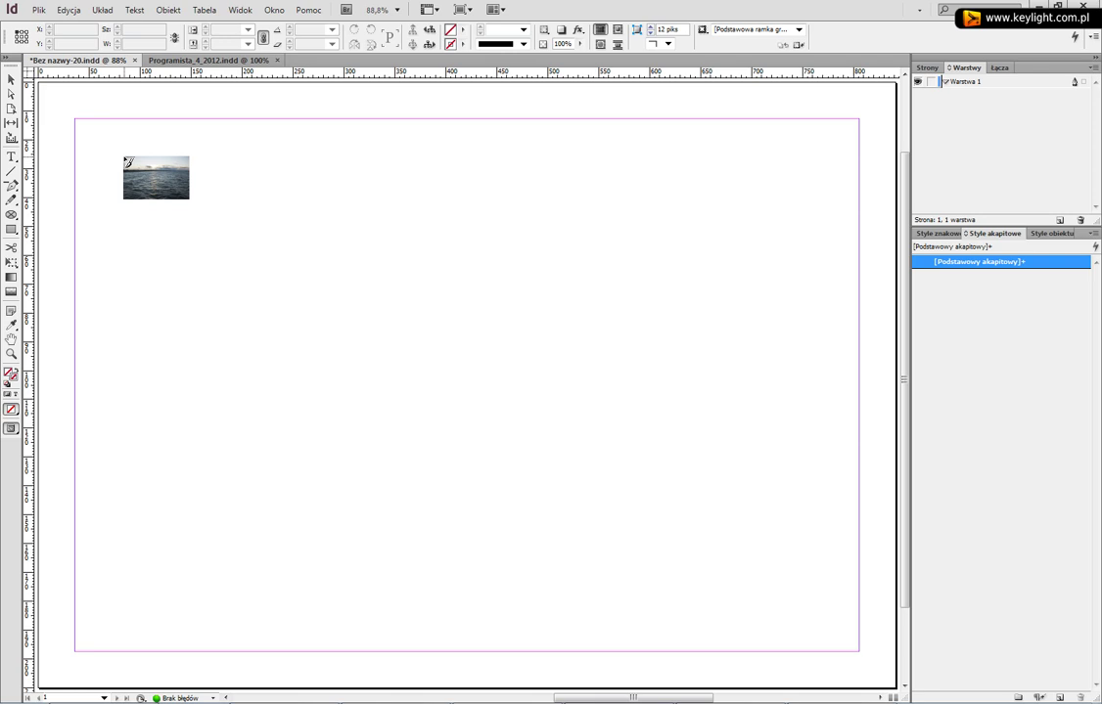
pyautogui.moveTo(126, 160); pyautogui.dragTo(754, 575)
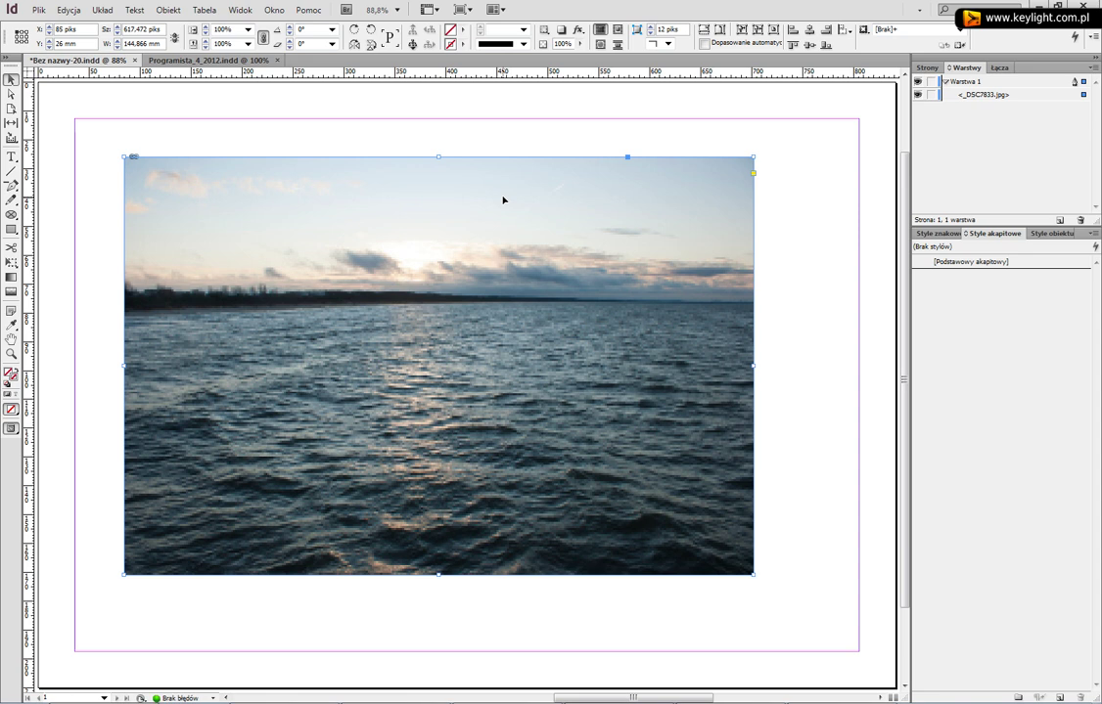
pyautogui.hotkey('ctrl', 'z')
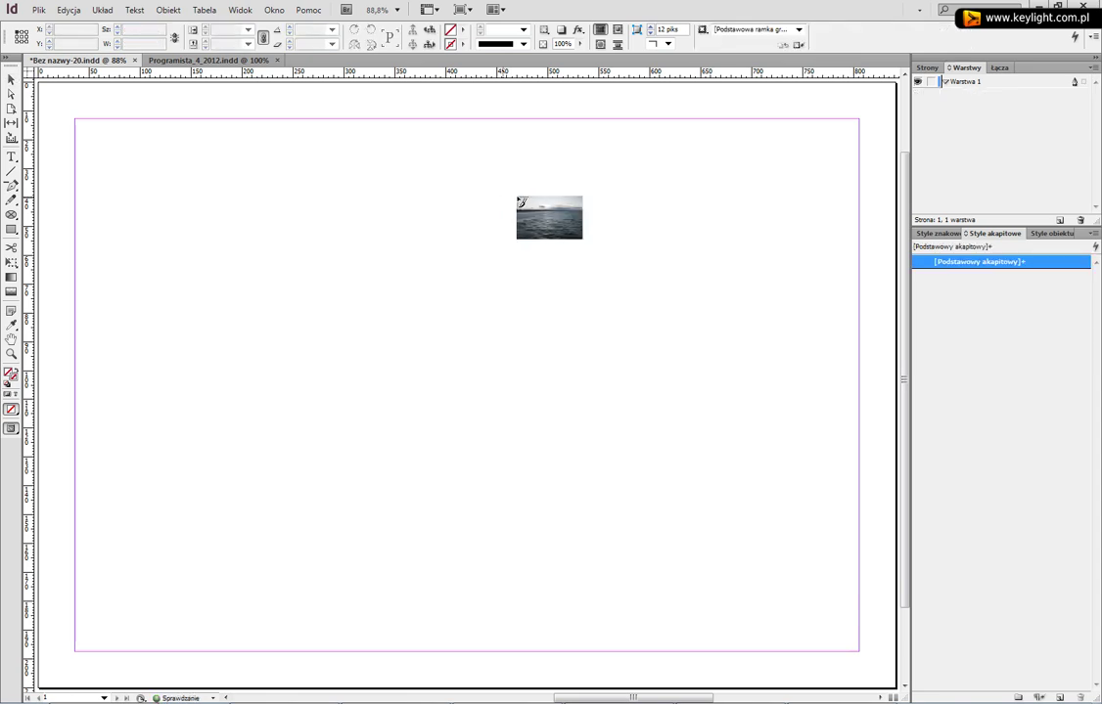
pyautogui.click(174, 145)
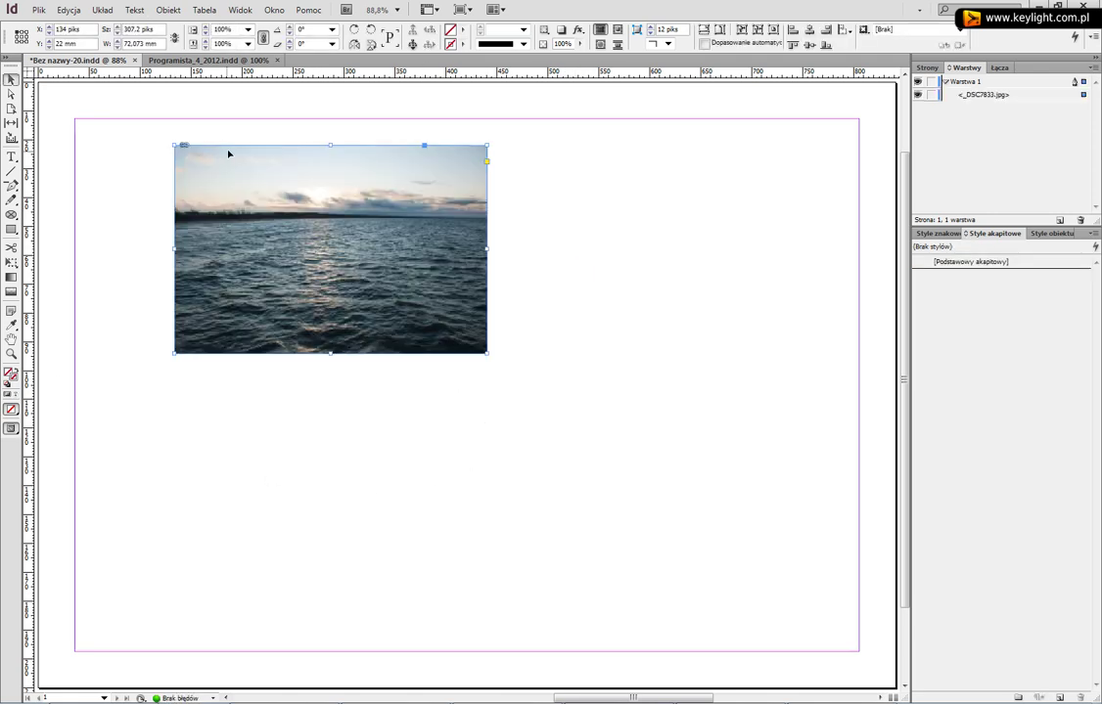
# - Set the photo's display performance to high quality and move its frame to about X 199 piks, Y 31.75 mm
pyautogui.rightClick(304, 191)
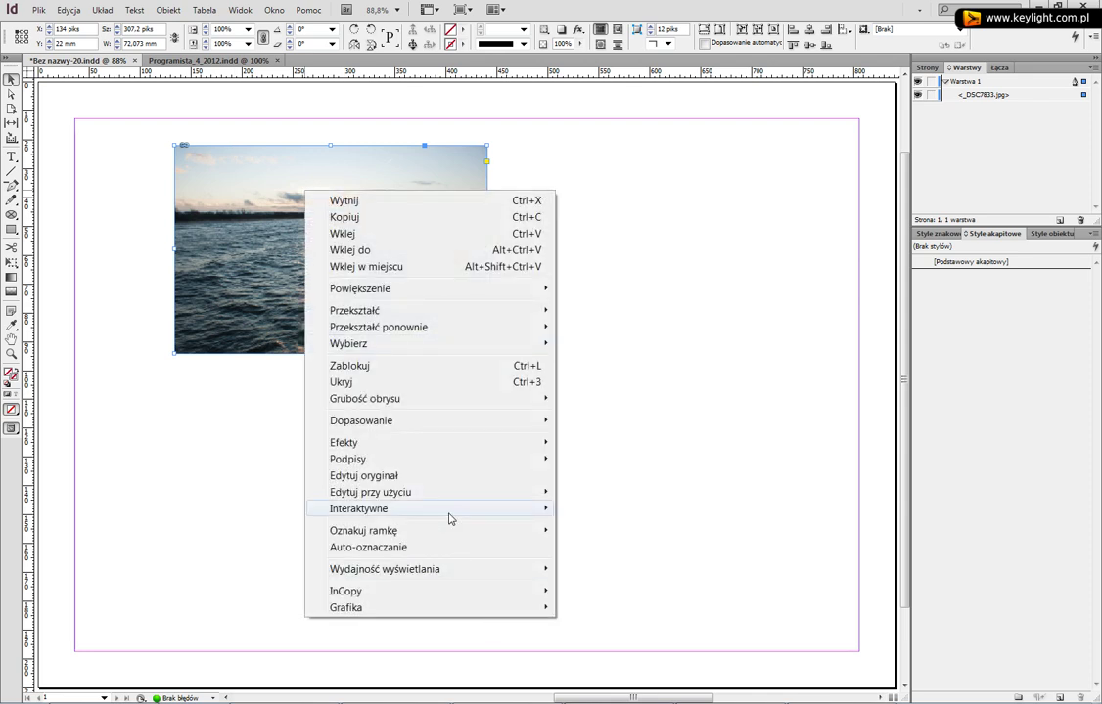
pyautogui.rightClick(272, 168)
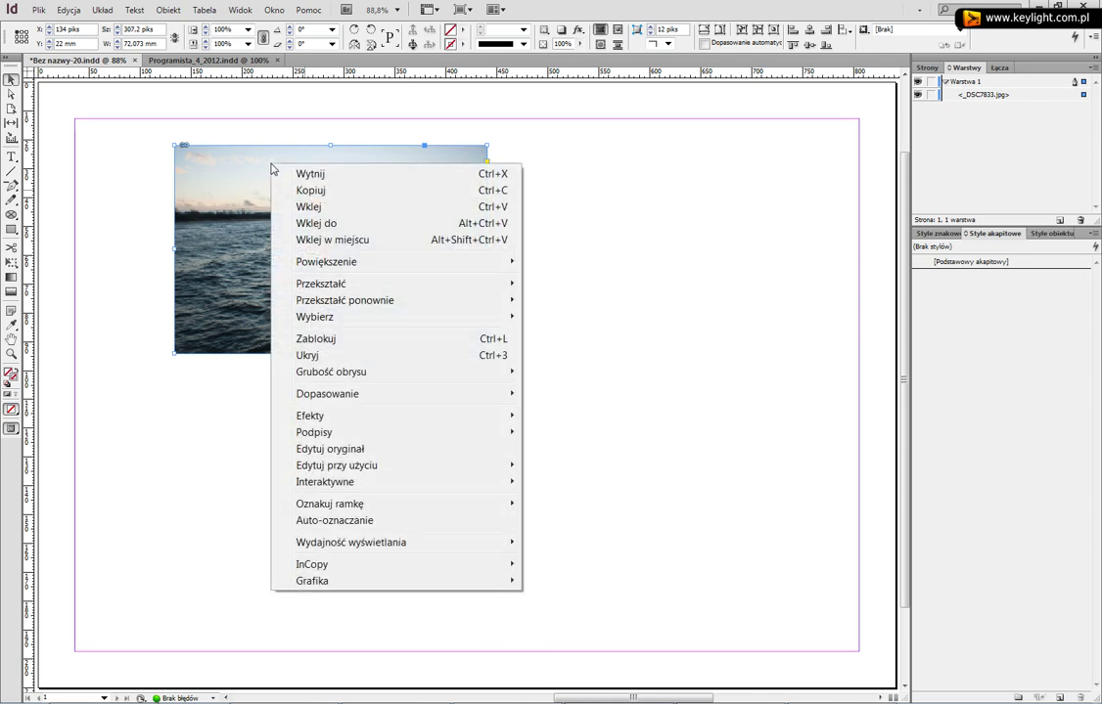
pyautogui.moveTo(468, 544)
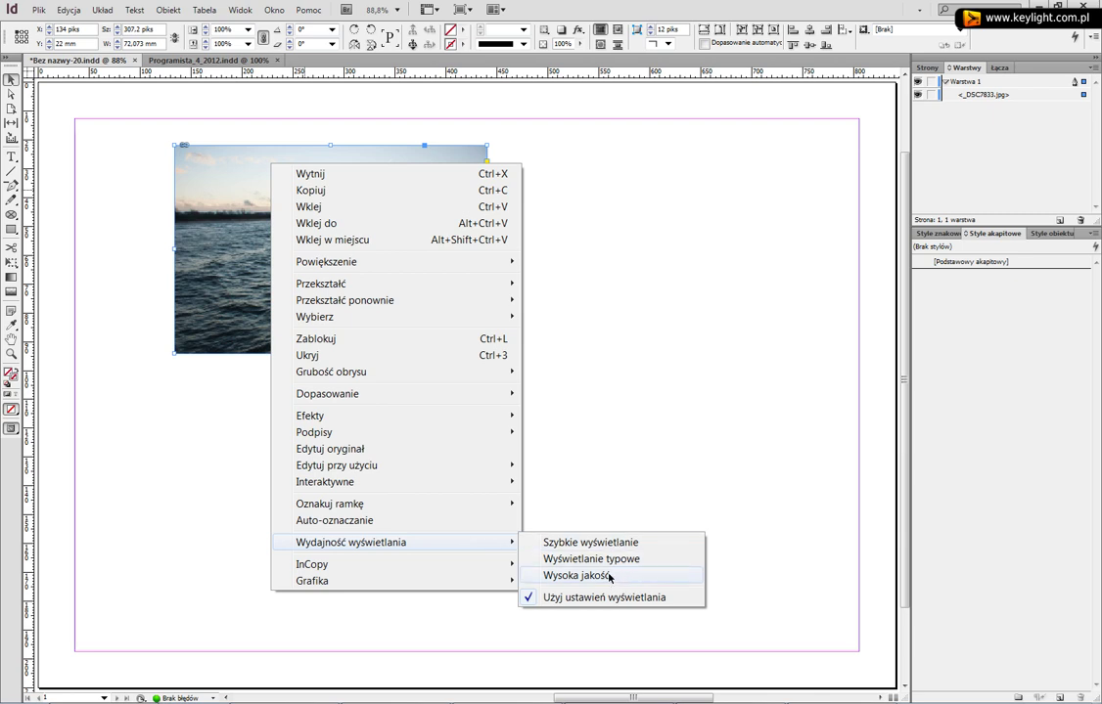
pyautogui.click(577, 576)
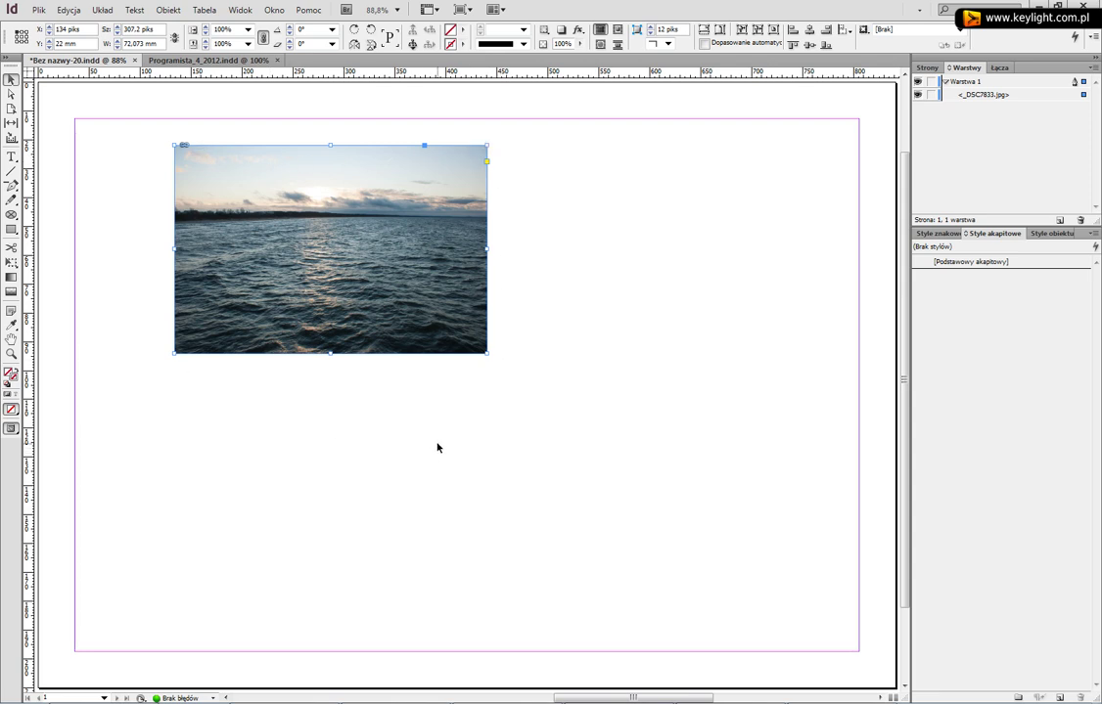
pyautogui.click(12, 79)
pyautogui.moveTo(322, 313); pyautogui.dragTo(511, 275)
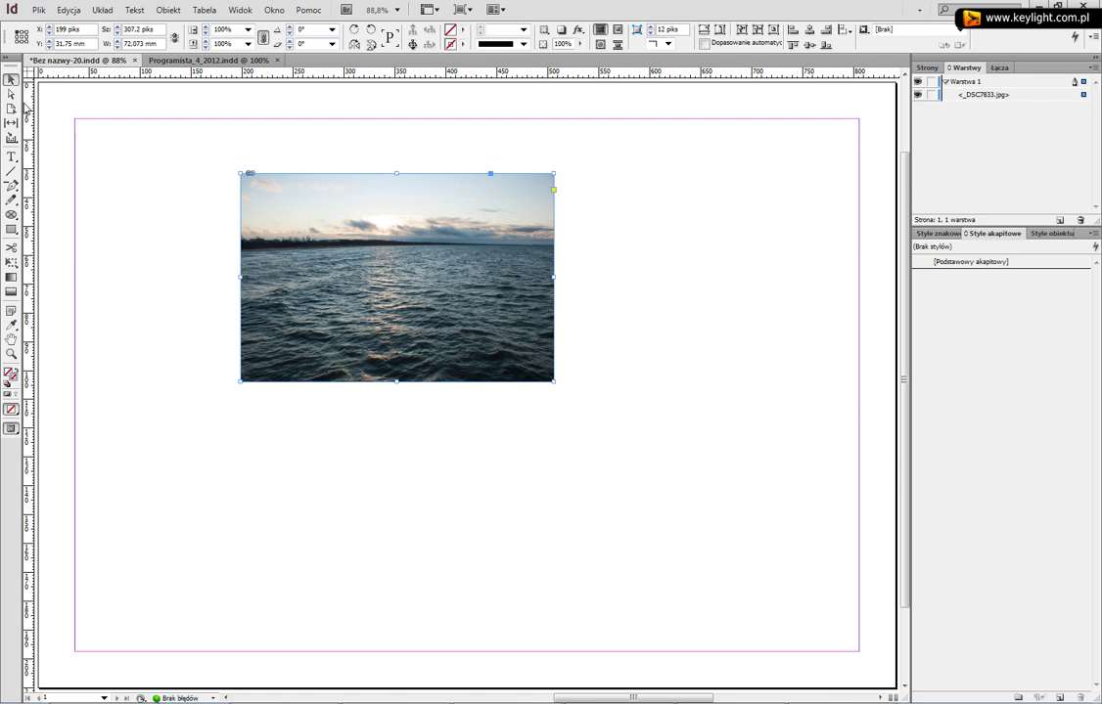
# - Try reshaping the photo's frame by moving its lower-right corner to about X 279 piks, Y 60.5 mm, and undo the change
pyautogui.click(11, 93)
pyautogui.moveTo(587, 442); pyautogui.dragTo(508, 165)
pyautogui.moveTo(554, 291); pyautogui.dragTo(714, 291)
pyautogui.hotkey('ctrl', 'z')
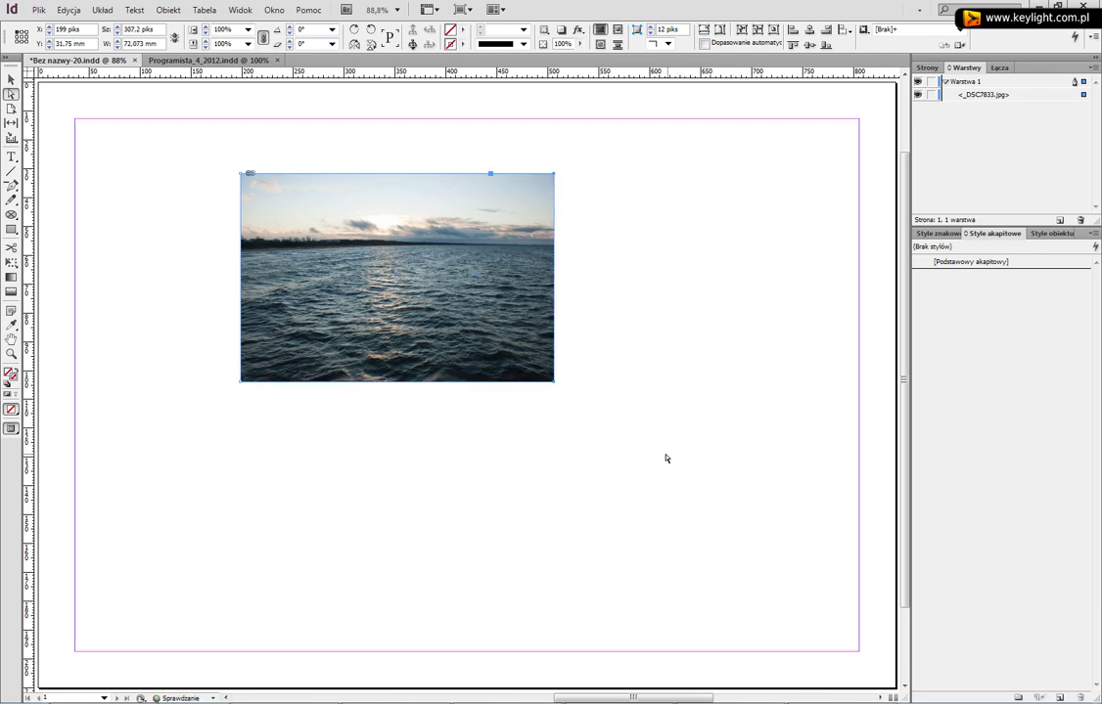
pyautogui.moveTo(555, 385); pyautogui.dragTo(320, 261)
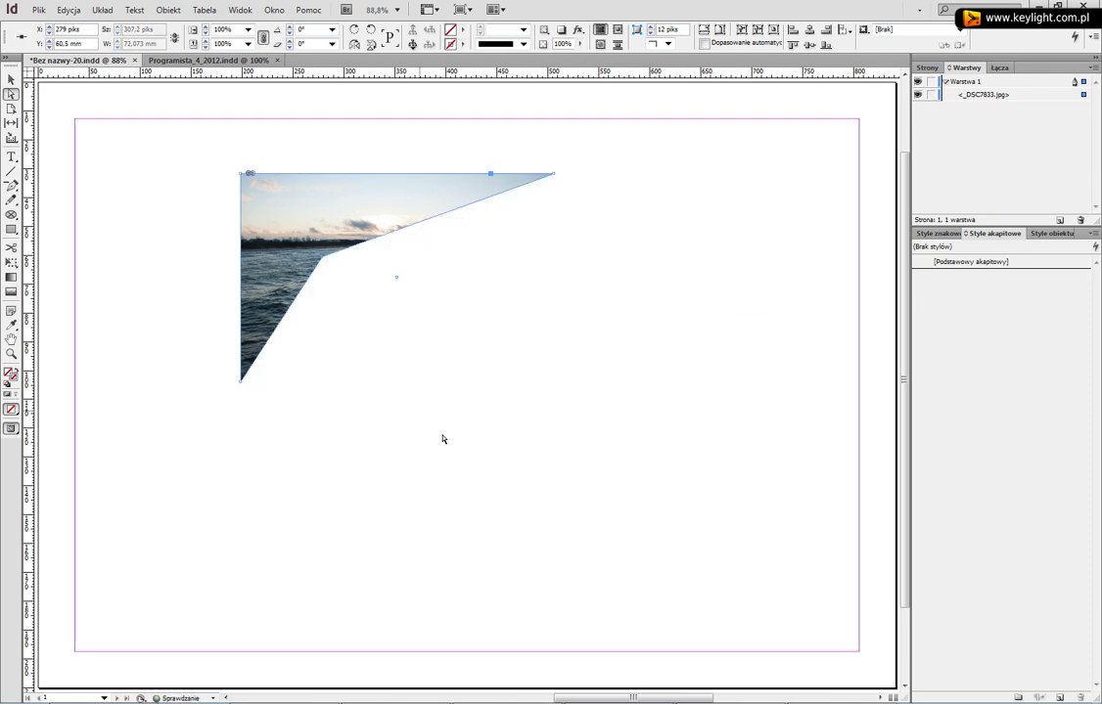
pyautogui.hotkey('ctrl', 'z')
pyautogui.click(10, 80)
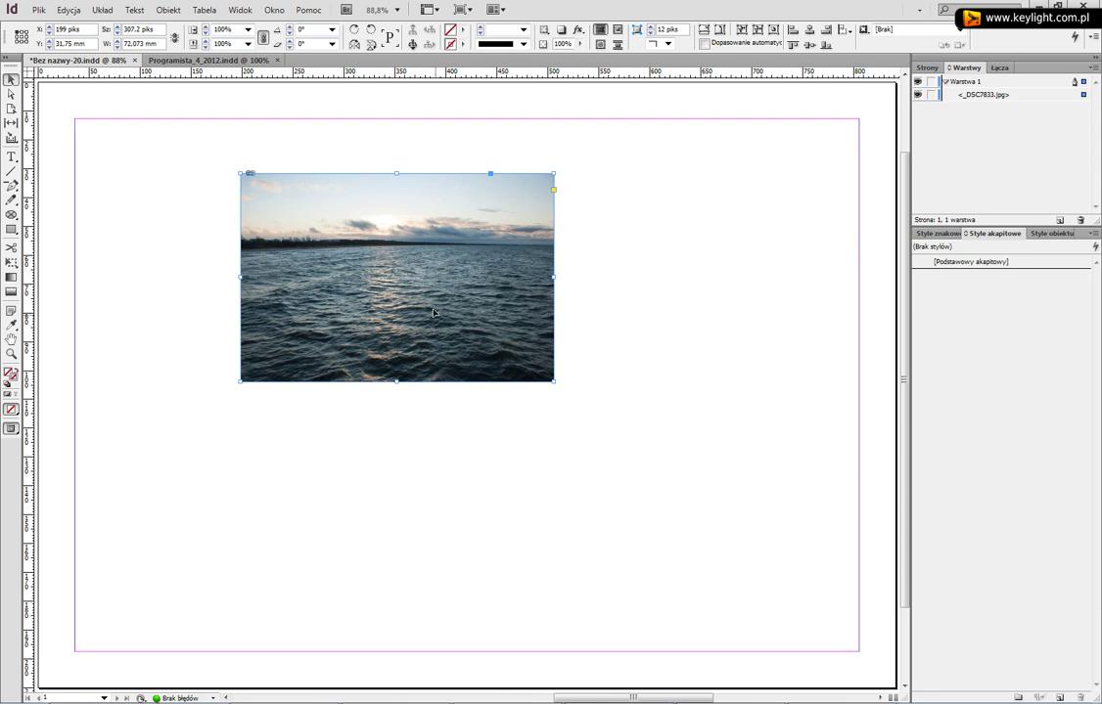
# - Select the image content inside the photo's frame, and return the selection to the frame itself
pyautogui.click(392, 281)
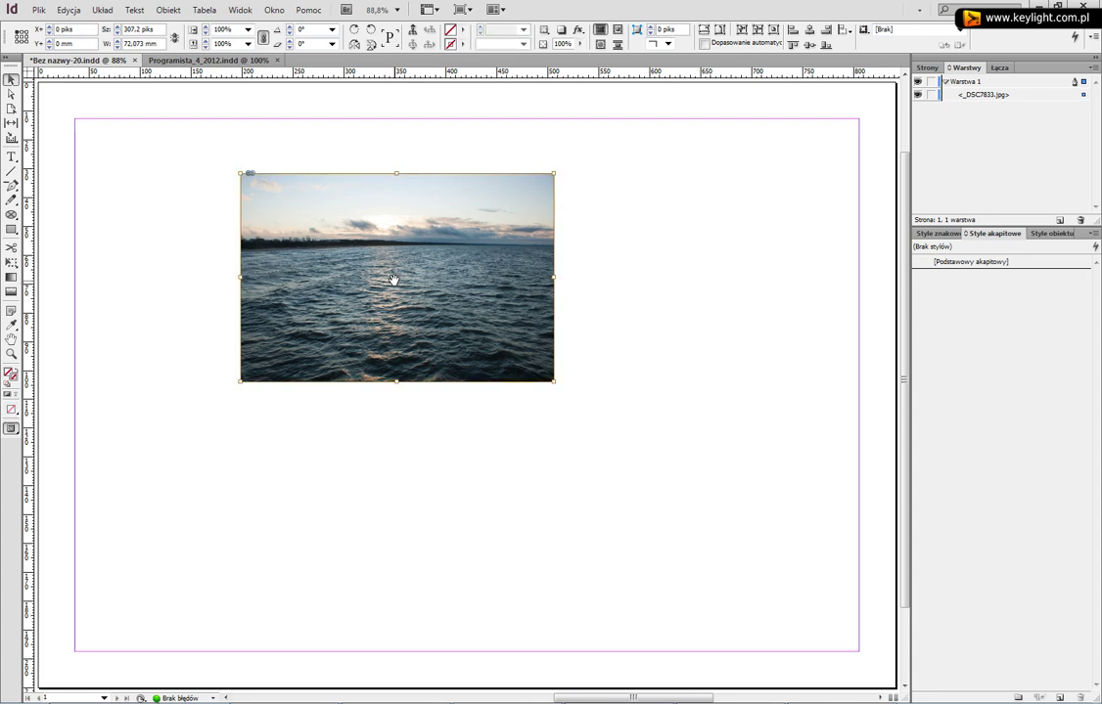
pyautogui.click(646, 188)
pyautogui.click(523, 185)
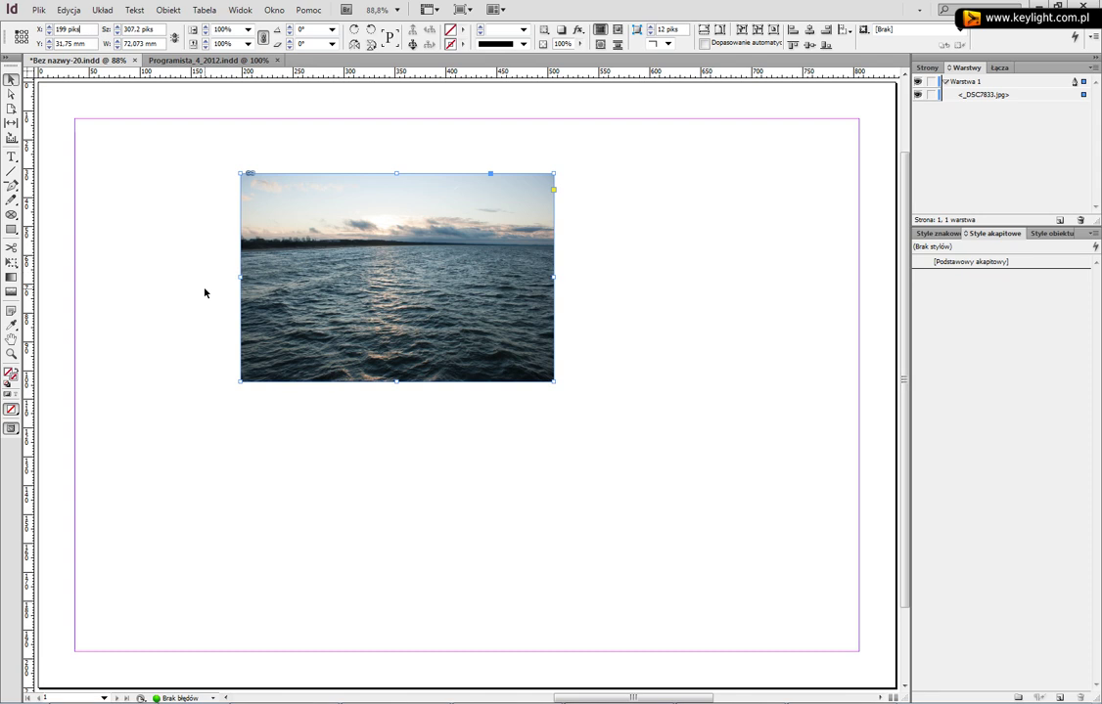
# - Change the vertical ruler's units to pixels
pyautogui.rightClick(403, 75)
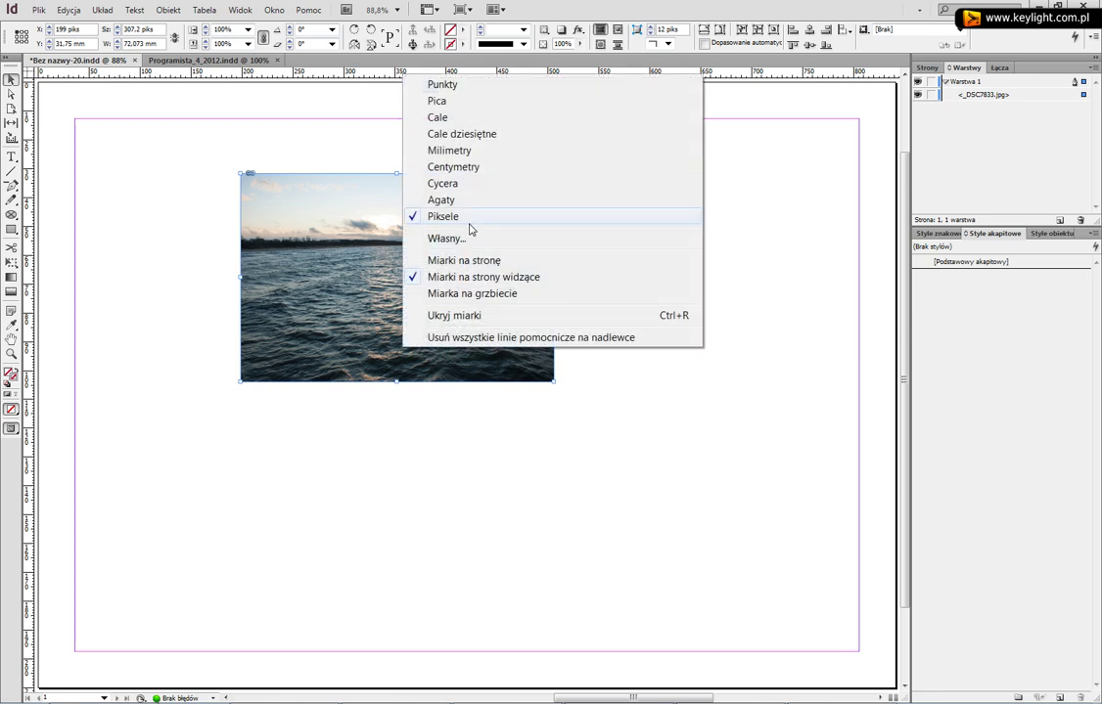
pyautogui.rightClick(32, 245)
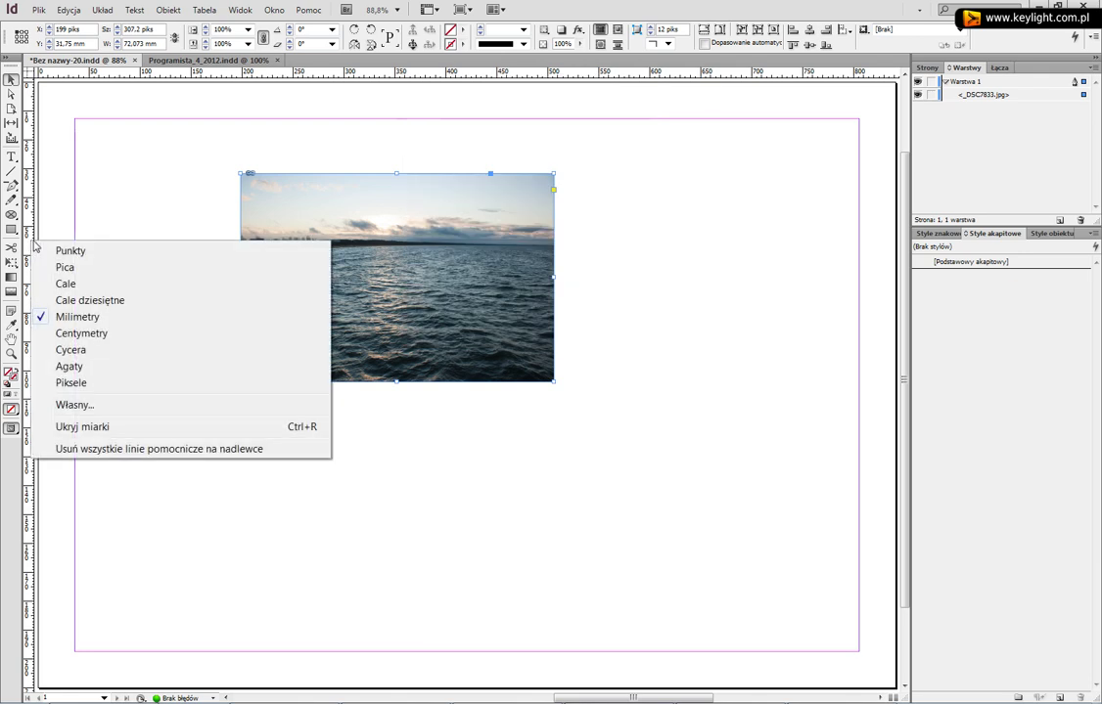
pyautogui.click(137, 388)
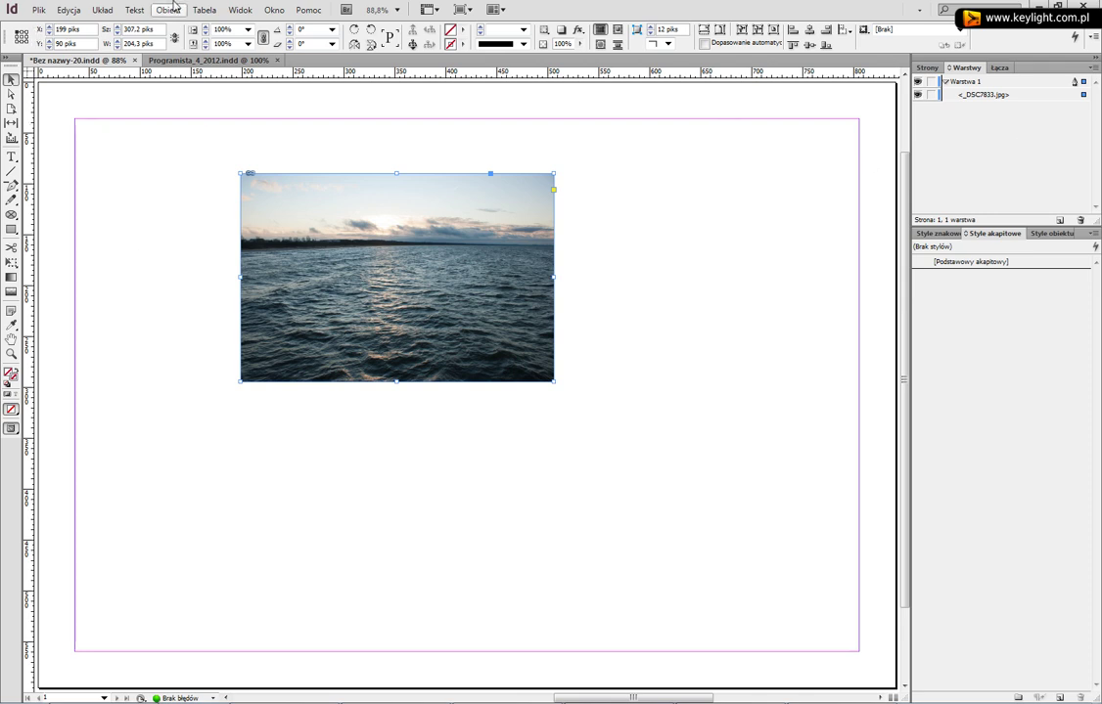
# - Move the photo's frame to the page's upper-left corner at X 0 piks, Y 0 piks
pyautogui.click(396, 285)
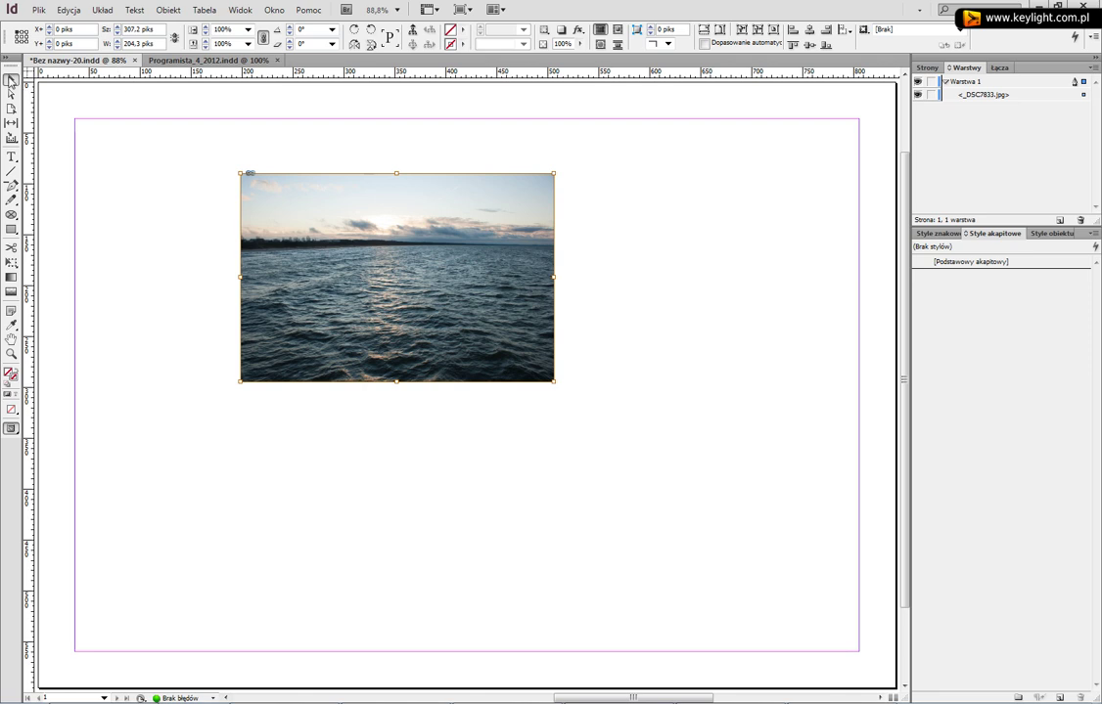
pyautogui.click(137, 186)
pyautogui.click(401, 382)
pyautogui.moveTo(192, 352); pyautogui.dragTo(395, 477)
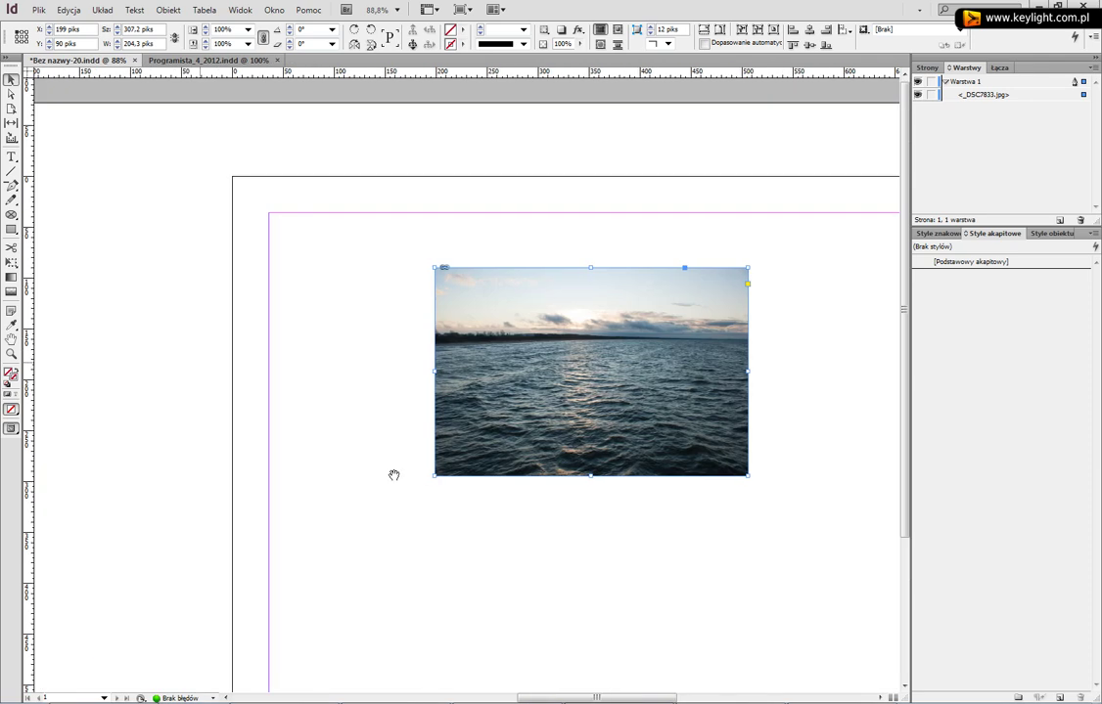
pyautogui.moveTo(673, 430); pyautogui.dragTo(481, 352)
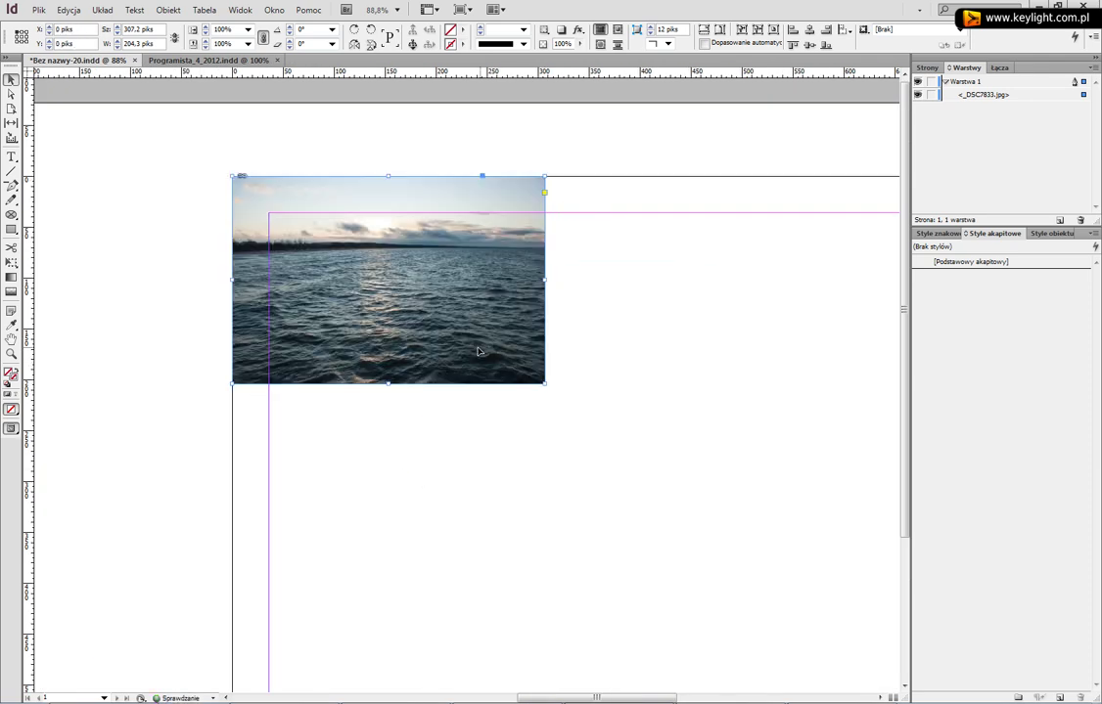
pyautogui.hscroll(2, 617, 448)
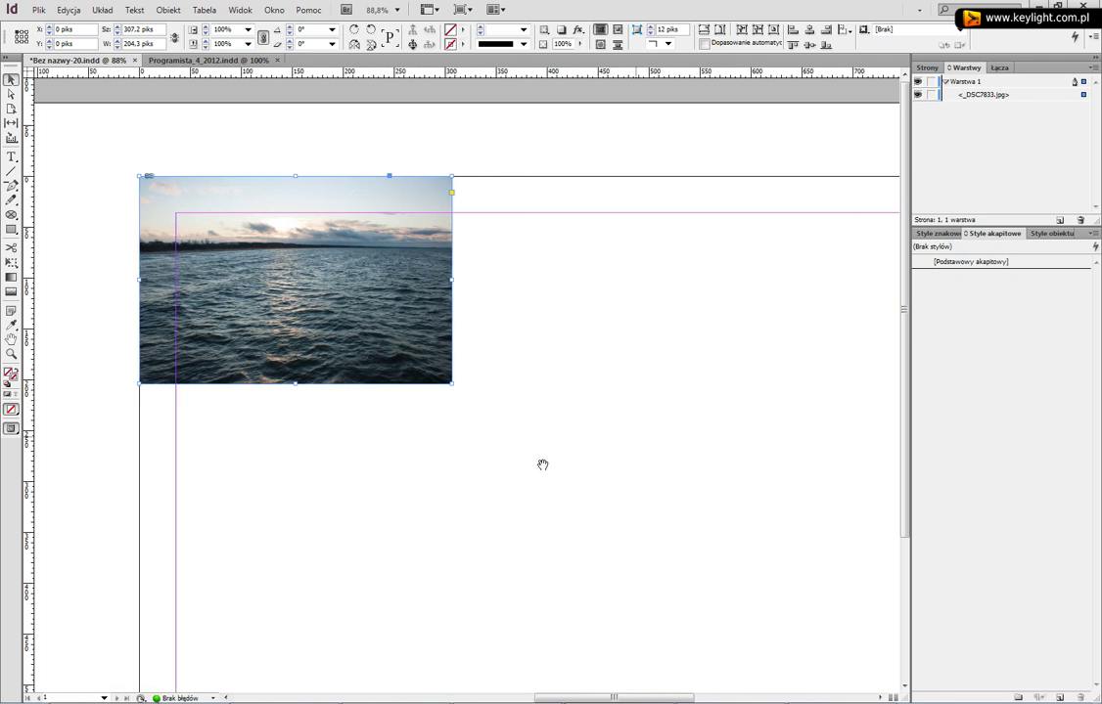
# - Set the photo frame's reference point to its upper-right corner and move the frame so that corner sits at X 0 piks, Y 0 piks
pyautogui.click(428, 477)
pyautogui.hotkey('ctrl', 'a')
pyautogui.click(283, 273)
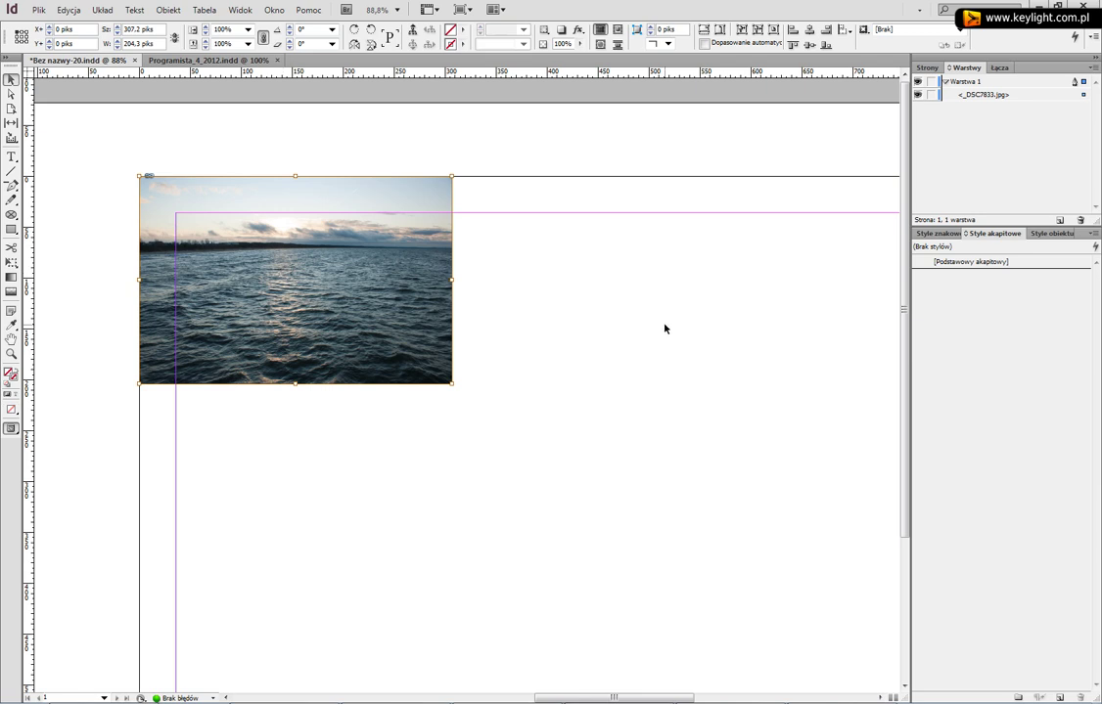
pyautogui.click(356, 274)
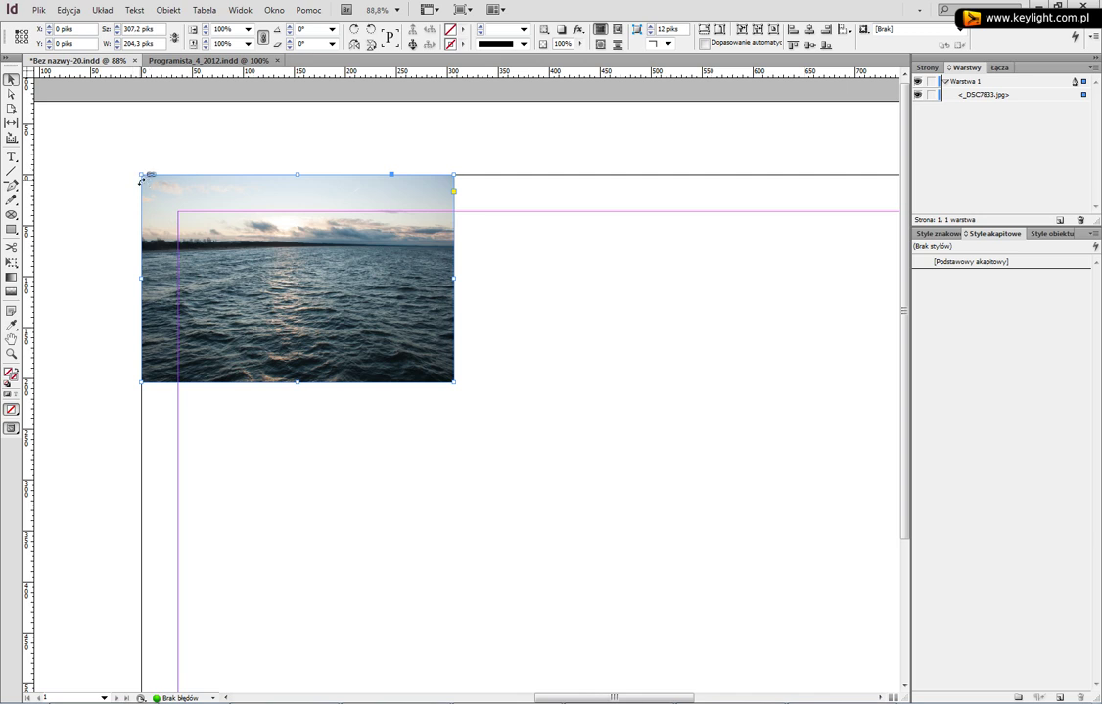
pyautogui.click(26, 32)
pyautogui.moveTo(422, 325); pyautogui.dragTo(120, 301)
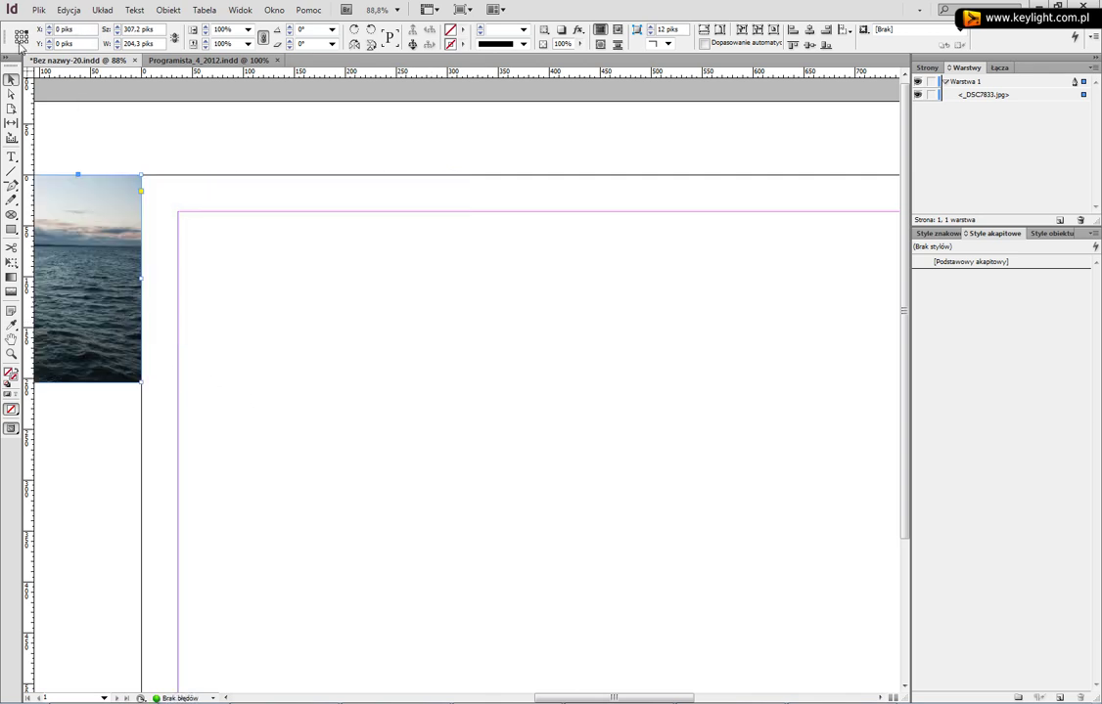
# - Set the photo frame's reference point to its center and move the frame so that point sits at X 0 piks, Y 0 piks
pyautogui.click(20, 38)
pyautogui.moveTo(201, 348); pyautogui.dragTo(508, 394)
pyautogui.moveTo(313, 332); pyautogui.dragTo(449, 228)
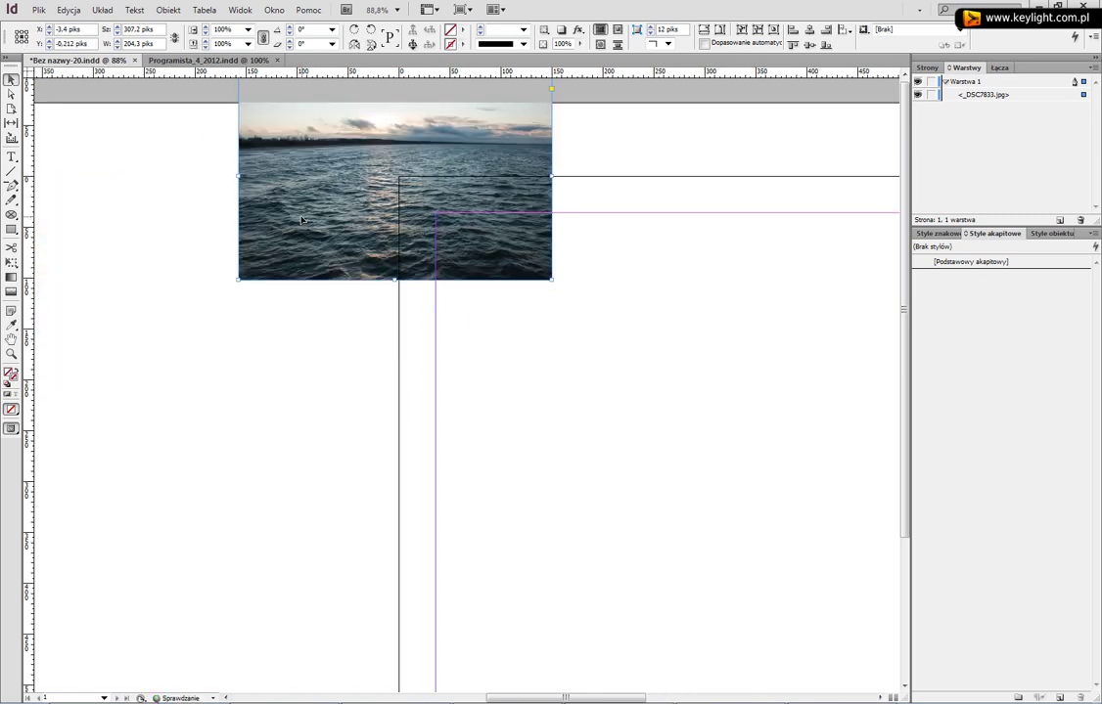
pyautogui.moveTo(311, 234); pyautogui.dragTo(338, 262)
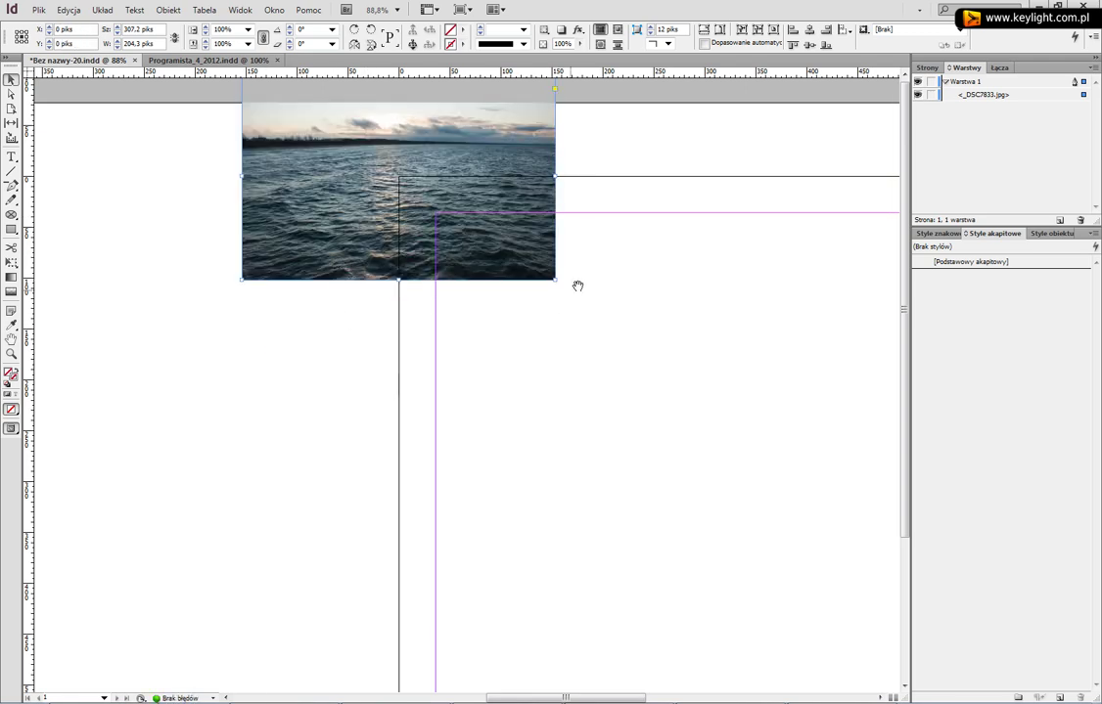
# - Move the photo's frame into the page's upper-left corner, select its image content, and return the selection to the frame
pyautogui.hscroll(2, 509, 337)
pyautogui.moveTo(239, 225); pyautogui.dragTo(400, 332)
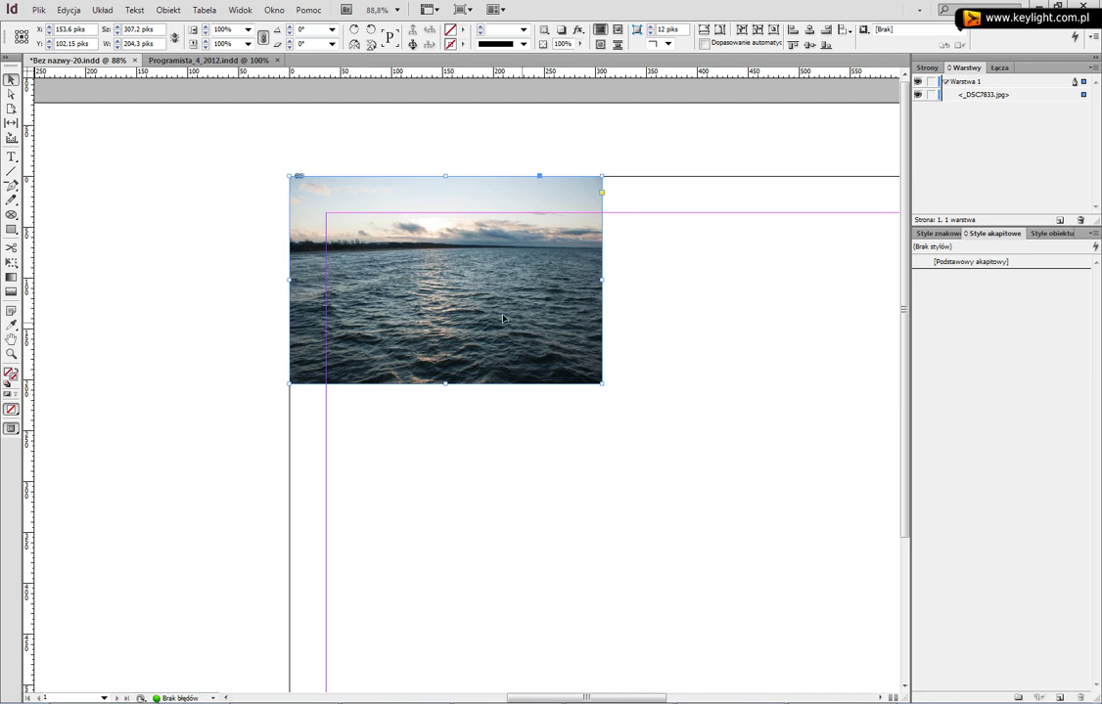
pyautogui.click(459, 284)
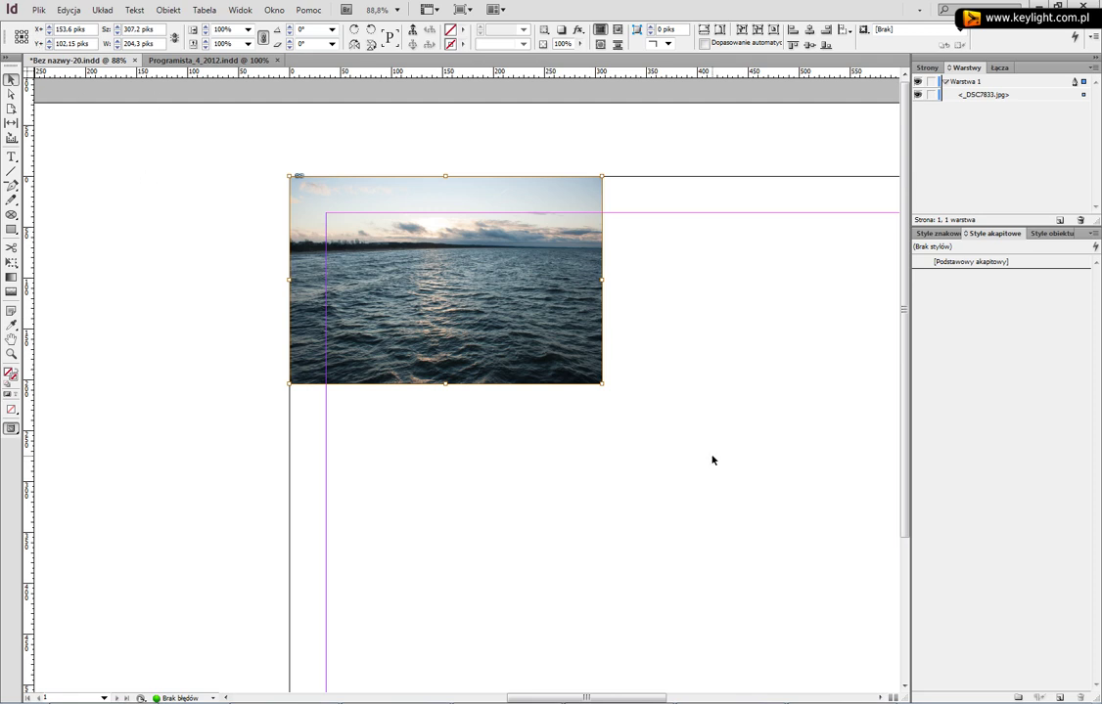
pyautogui.press('Escape')
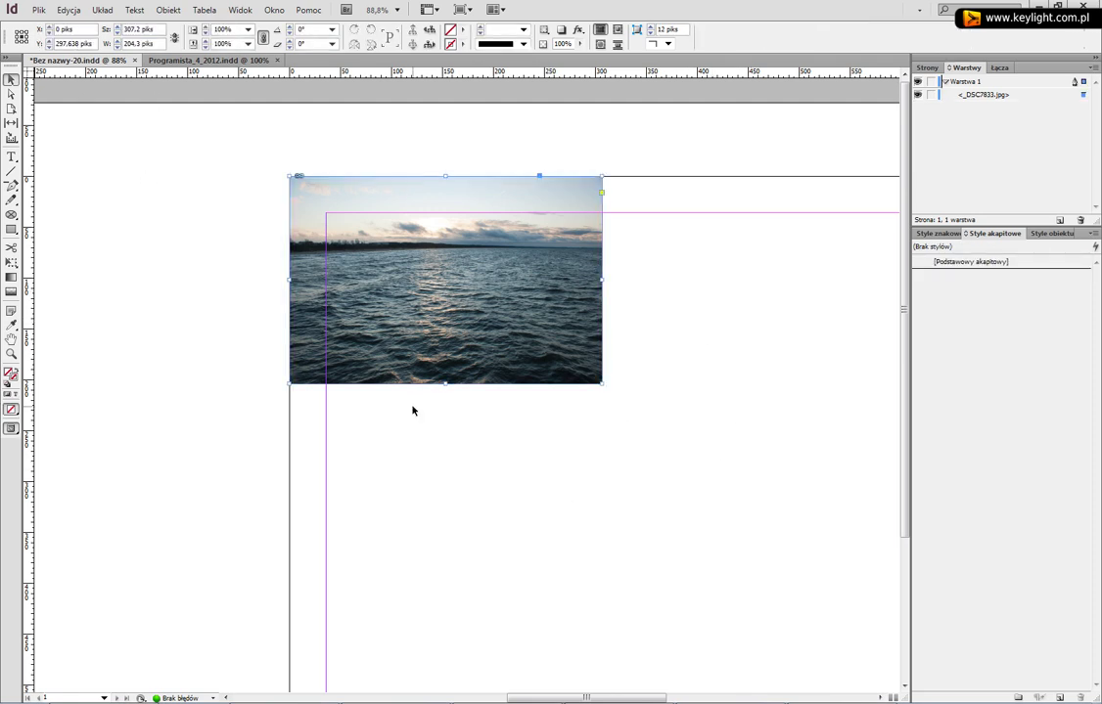
# - Move the frame to about X 328, Y 289 piks, shift its image content to X 0, Y 0 piks inside it, and deselect
pyautogui.moveTo(367, 264); pyautogui.dragTo(544, 454)
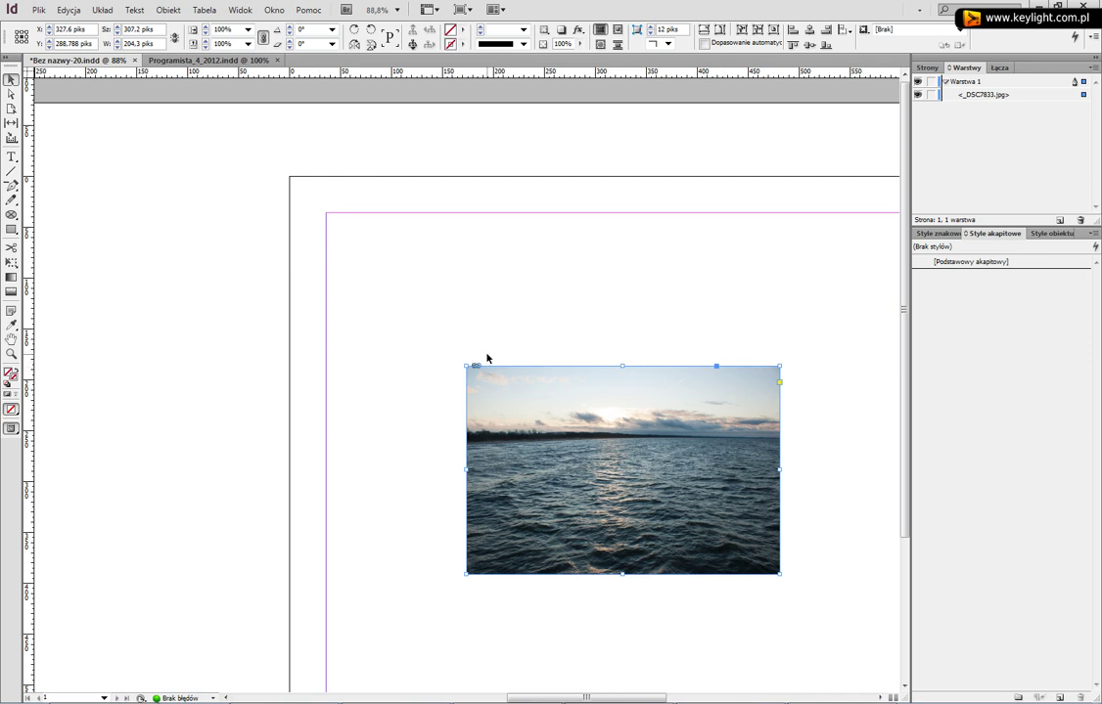
pyautogui.click(629, 462)
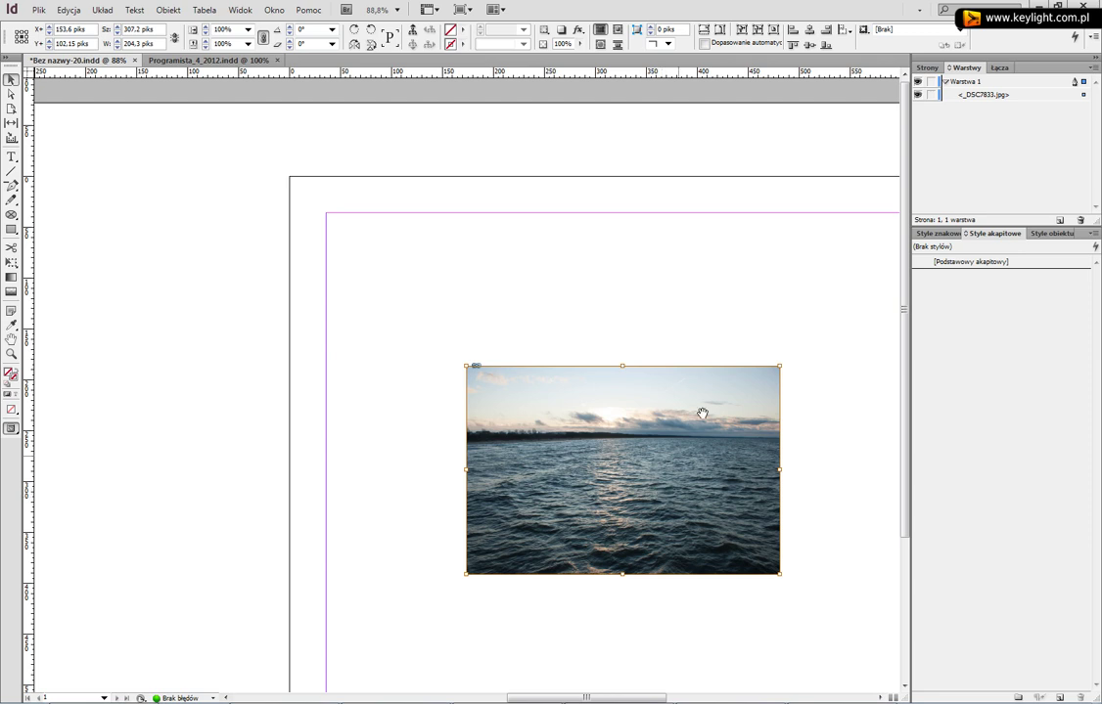
pyautogui.moveTo(710, 513); pyautogui.dragTo(559, 416)
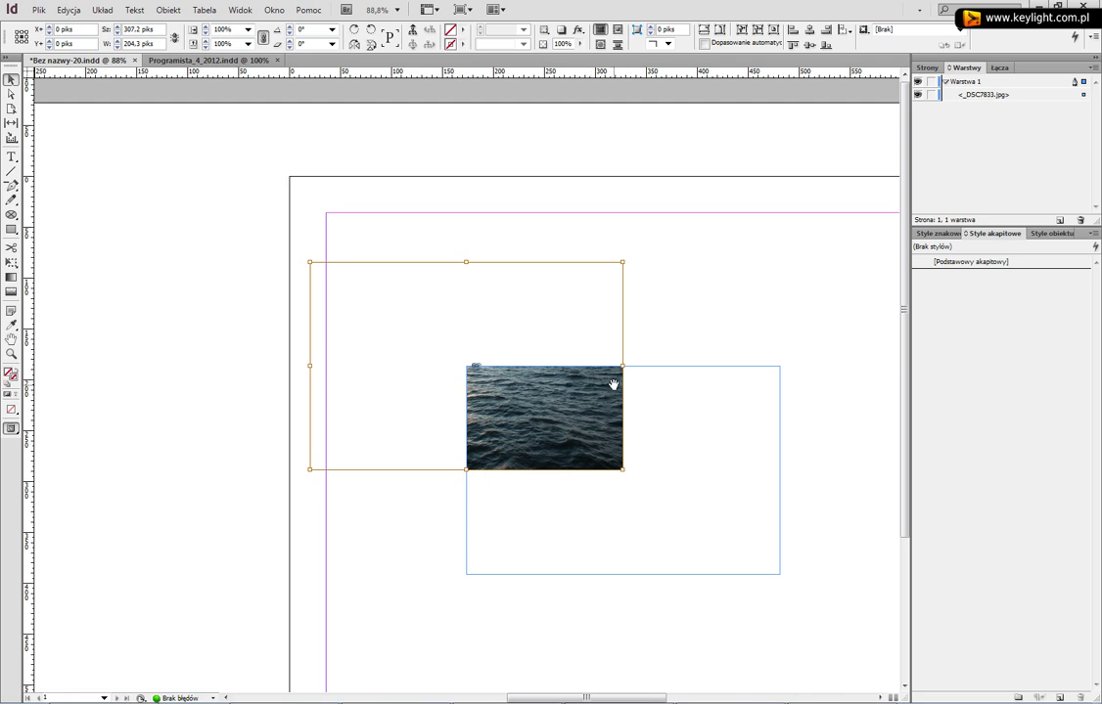
pyautogui.click(705, 255)
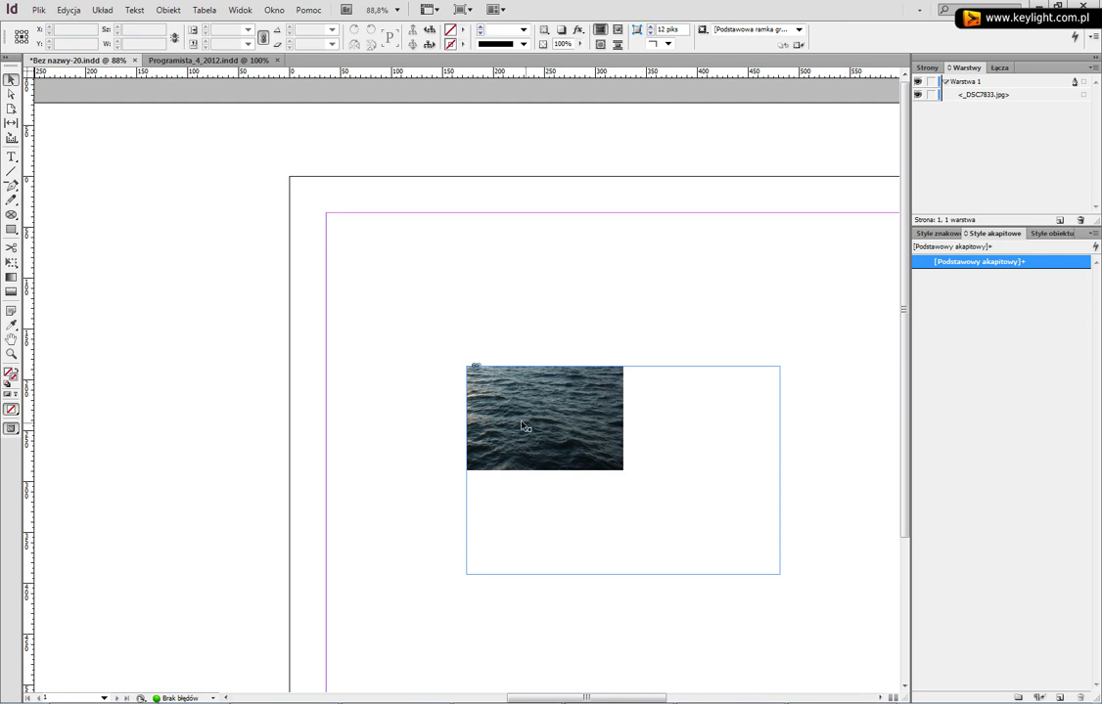
# - Select the image content, set its reference point to the upper-left corner, and position it at X 0 piks, Y 0 piks inside the frame
pyautogui.click(560, 414)
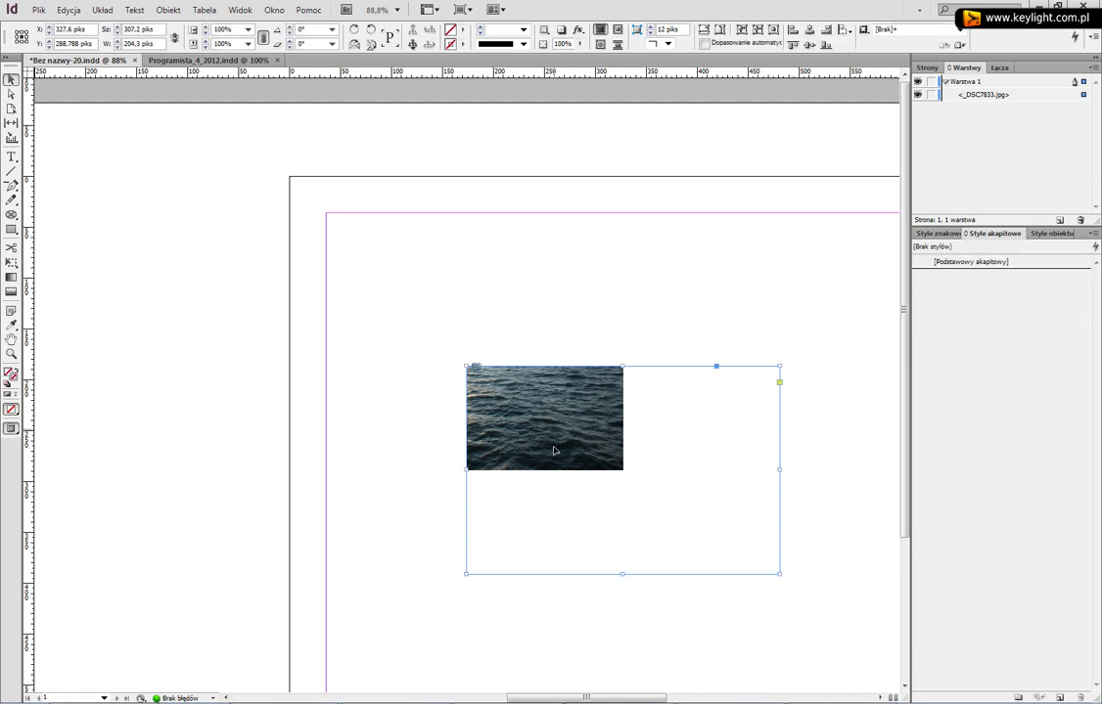
pyautogui.doubleClick(559, 414)
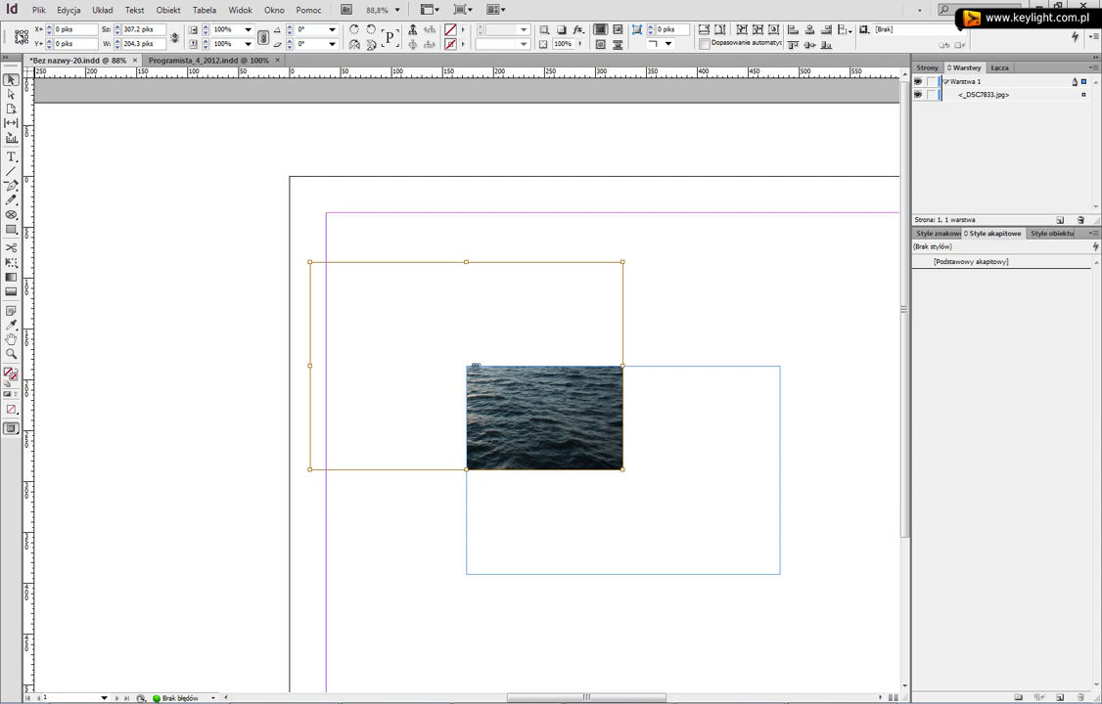
pyautogui.click(20, 37)
pyautogui.click(51, 28)
pyautogui.write('0')
pyautogui.press('Tab')
pyautogui.write('0')
pyautogui.press('Return')
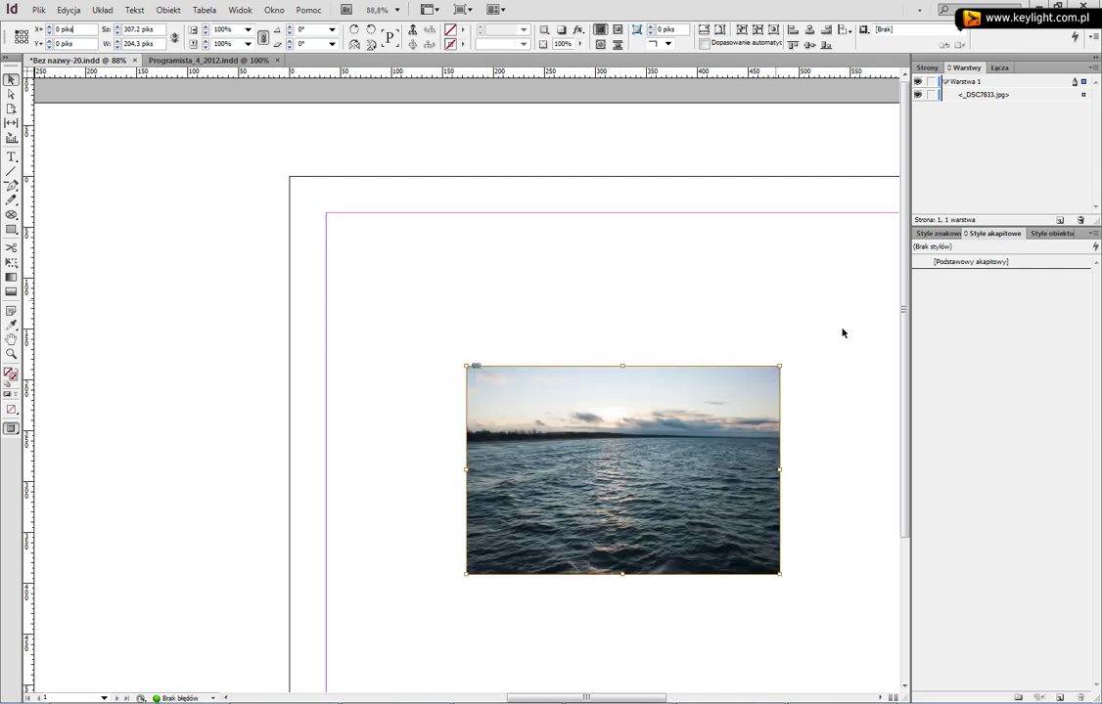
# - Move the photo's frame to the upper-left corner of the page margins at X 36 piks, Y 36 piks
pyautogui.click(546, 228)
pyautogui.moveTo(720, 560); pyautogui.dragTo(579, 407)
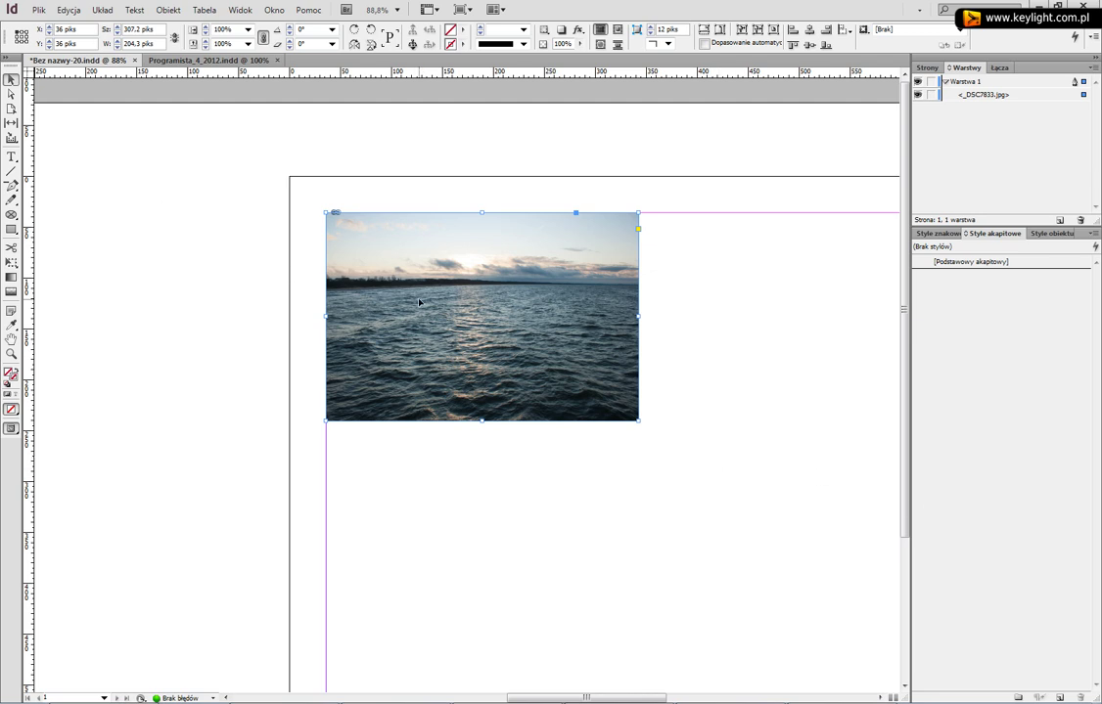
# - Try setting the frame's width to 1024 piks with unlinked proportions, and restore the frame to the image's size
pyautogui.tripleClick(159, 29)
pyautogui.write('1024')
pyautogui.press('Return')
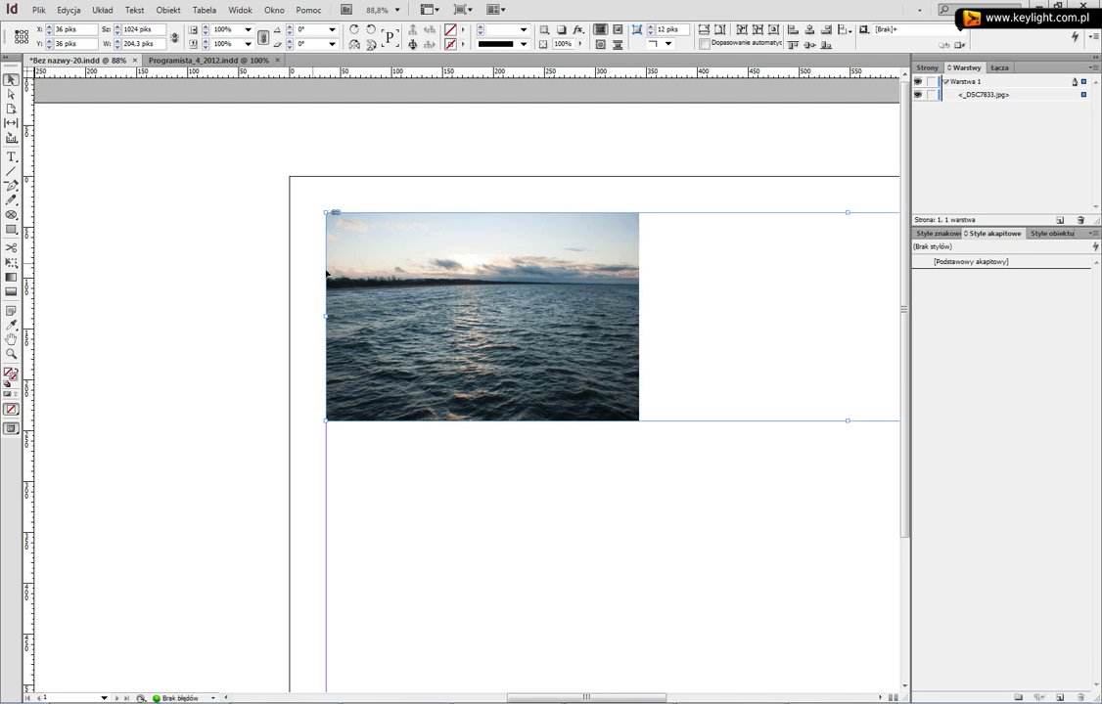
pyautogui.keyDown('alt'); pyautogui.scroll(-1, 231, 308); pyautogui.keyUp('alt')
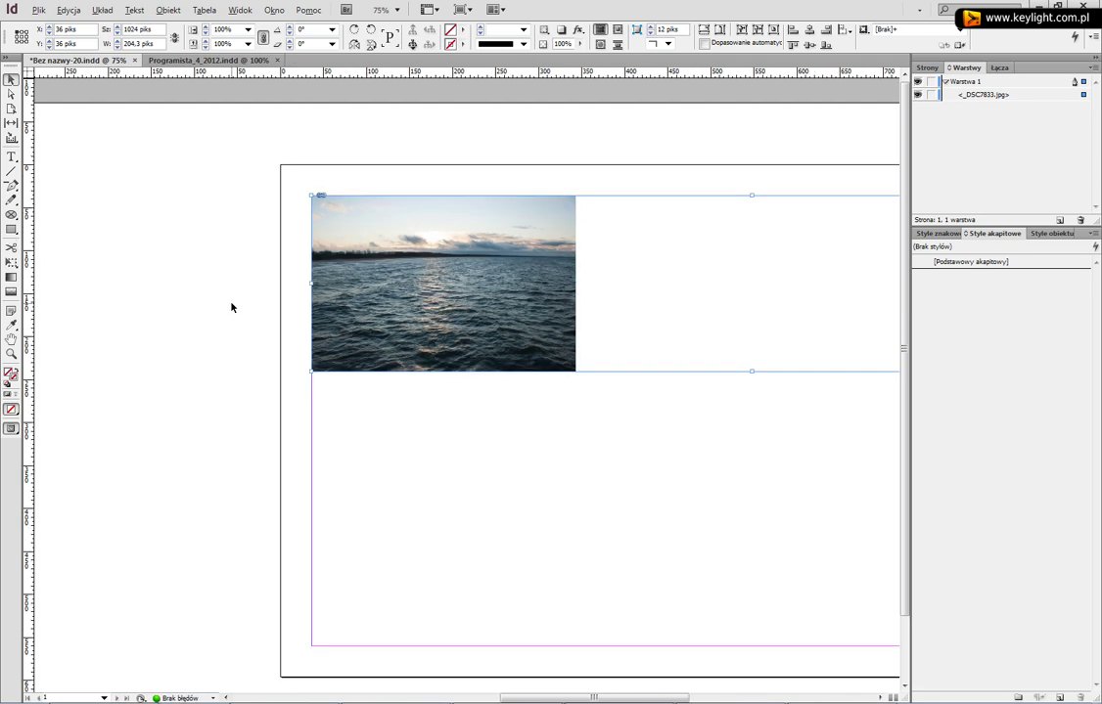
pyautogui.keyDown('alt'); pyautogui.scroll(-1, 231, 307); pyautogui.keyUp('alt')
pyautogui.moveTo(755, 363); pyautogui.dragTo(603, 362)
pyautogui.hotkey('ctrl', 'alt', 'c')
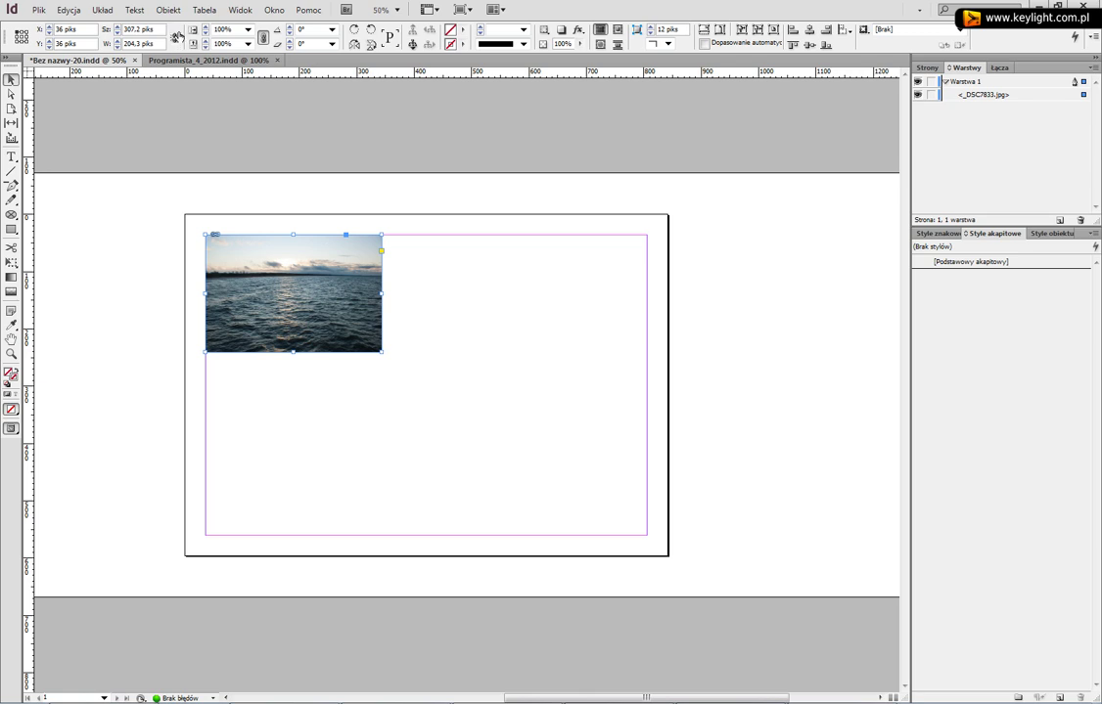
# - Link the frame's width and height, set its width to 1024 piks, and move it to about X -80, Y -43 piks
pyautogui.click(173, 39)
pyautogui.moveTo(154, 29); pyautogui.dragTo(3, 35)
pyautogui.write('1024')
pyautogui.press('Return')
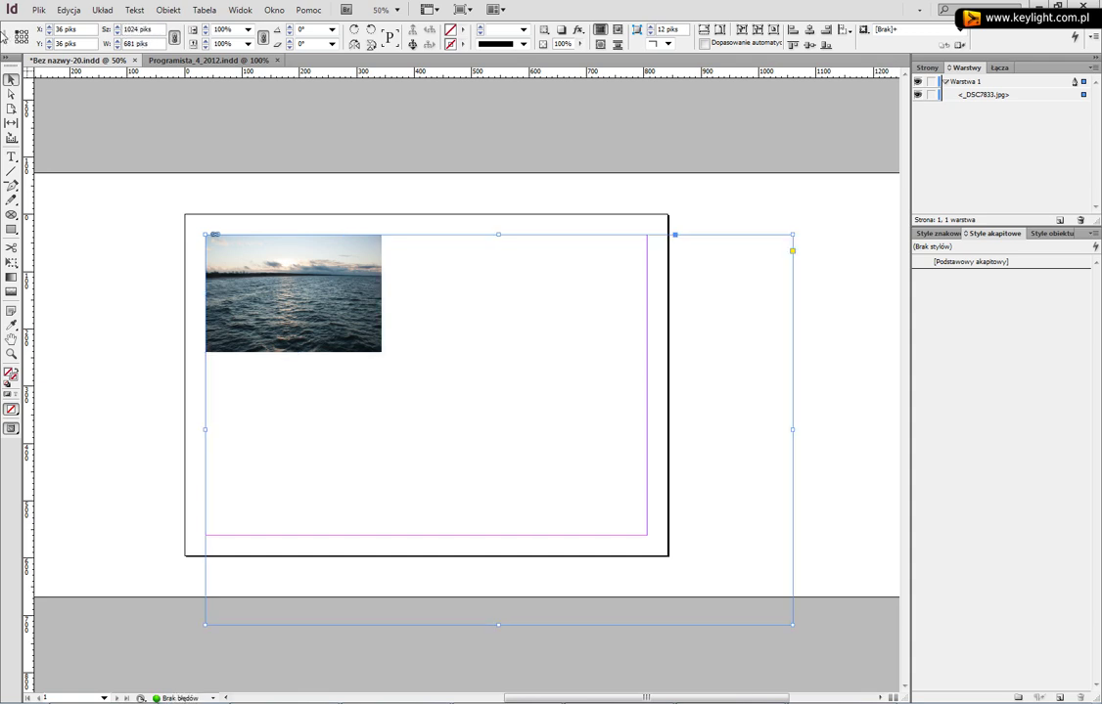
pyautogui.moveTo(531, 238); pyautogui.dragTo(463, 194)
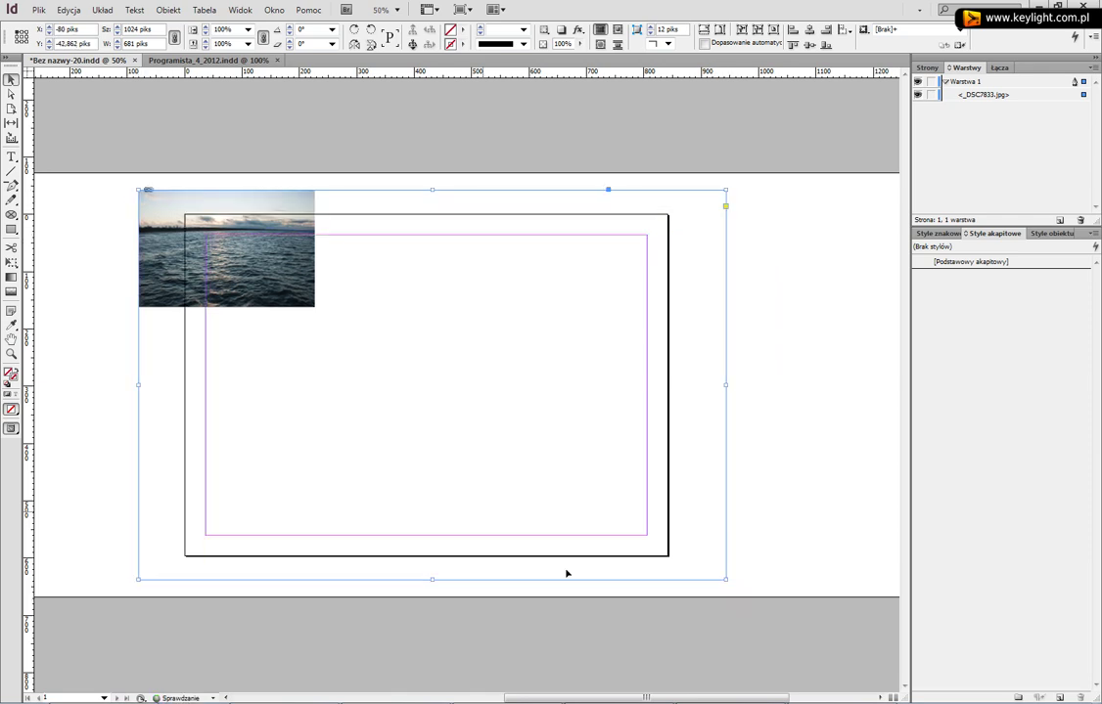
# - Select the image content inside the frame and set its width to 1024 piks
pyautogui.click(226, 259)
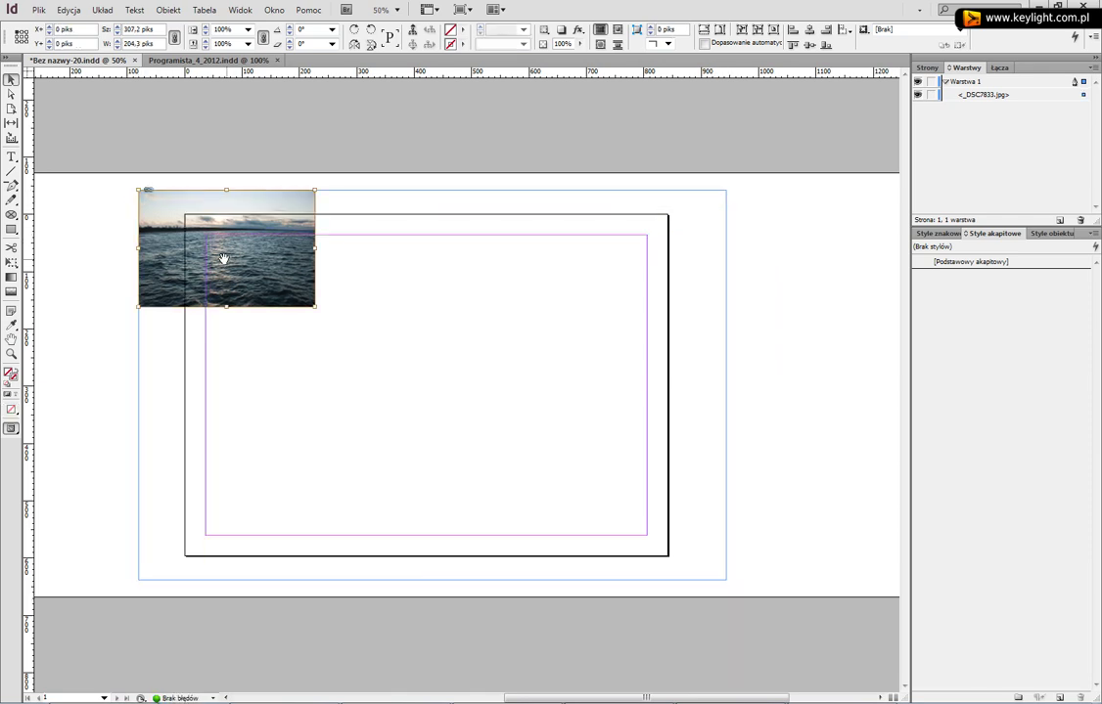
pyautogui.moveTo(147, 29); pyautogui.dragTo(4, 53)
pyautogui.write('1024')
pyautogui.press('Return')
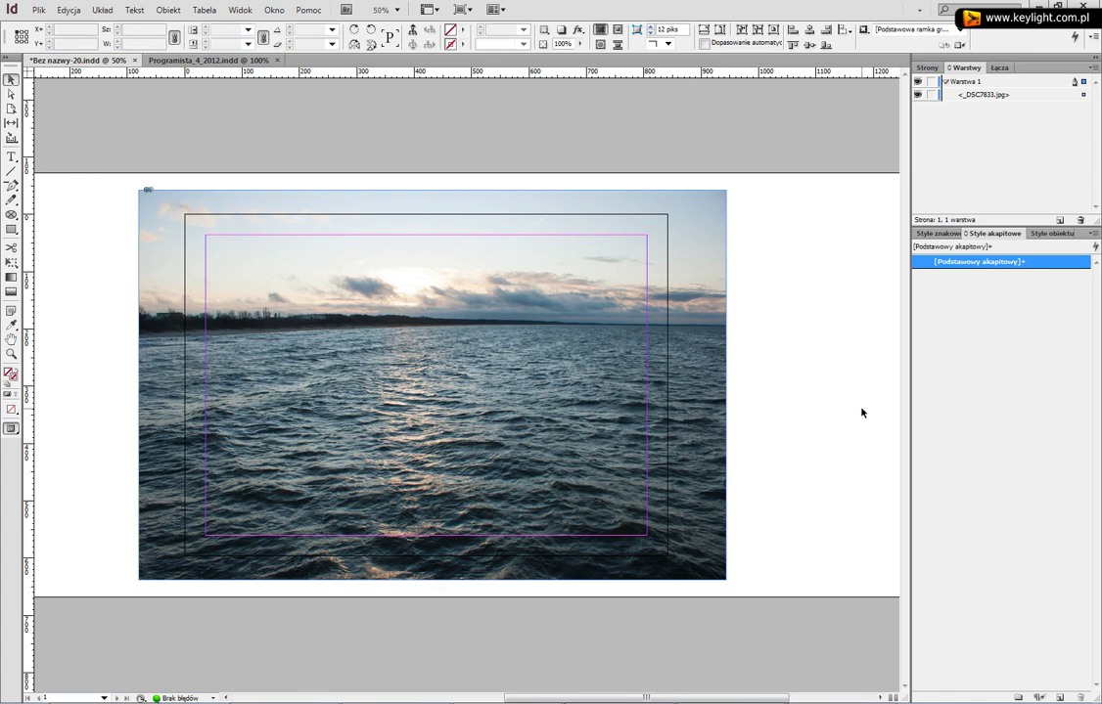
# - Select the photo's frame, preview the page without its surroundings, and return to the normal view
pyautogui.click(546, 389)
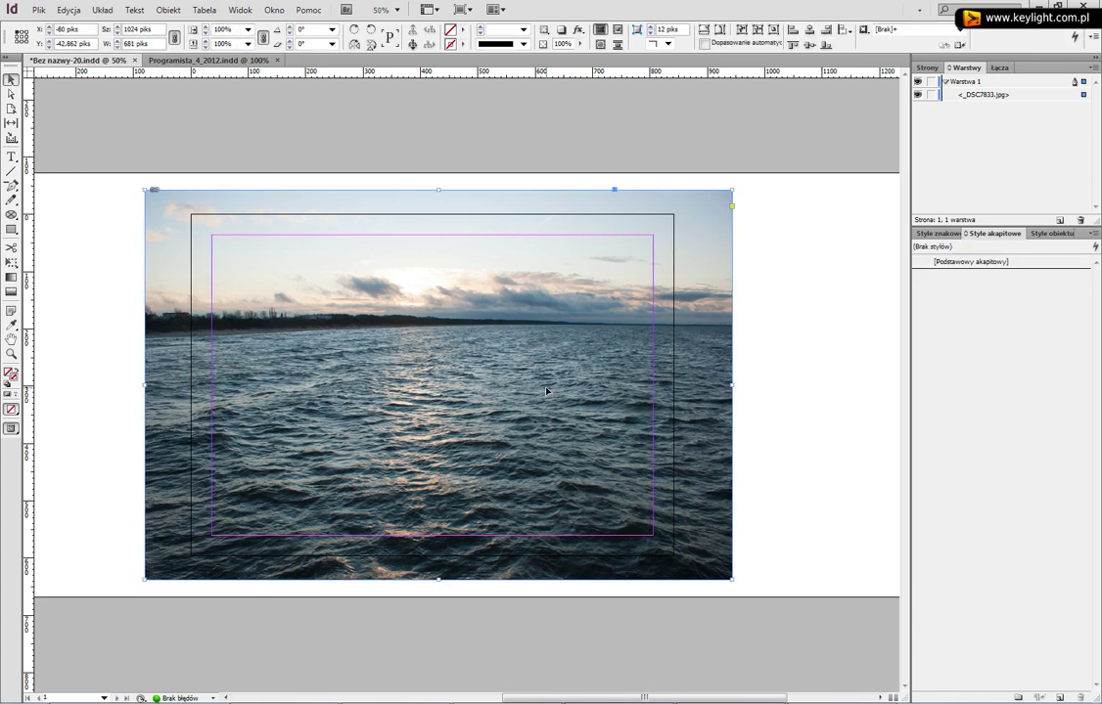
pyautogui.press('w')
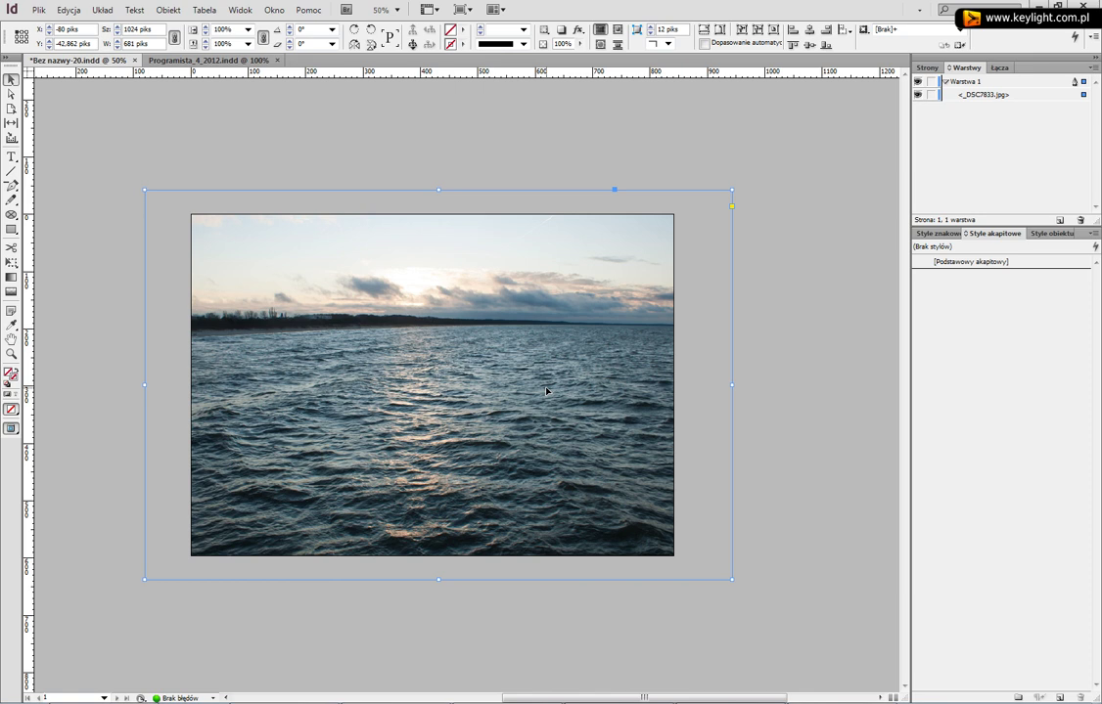
pyautogui.press('w')
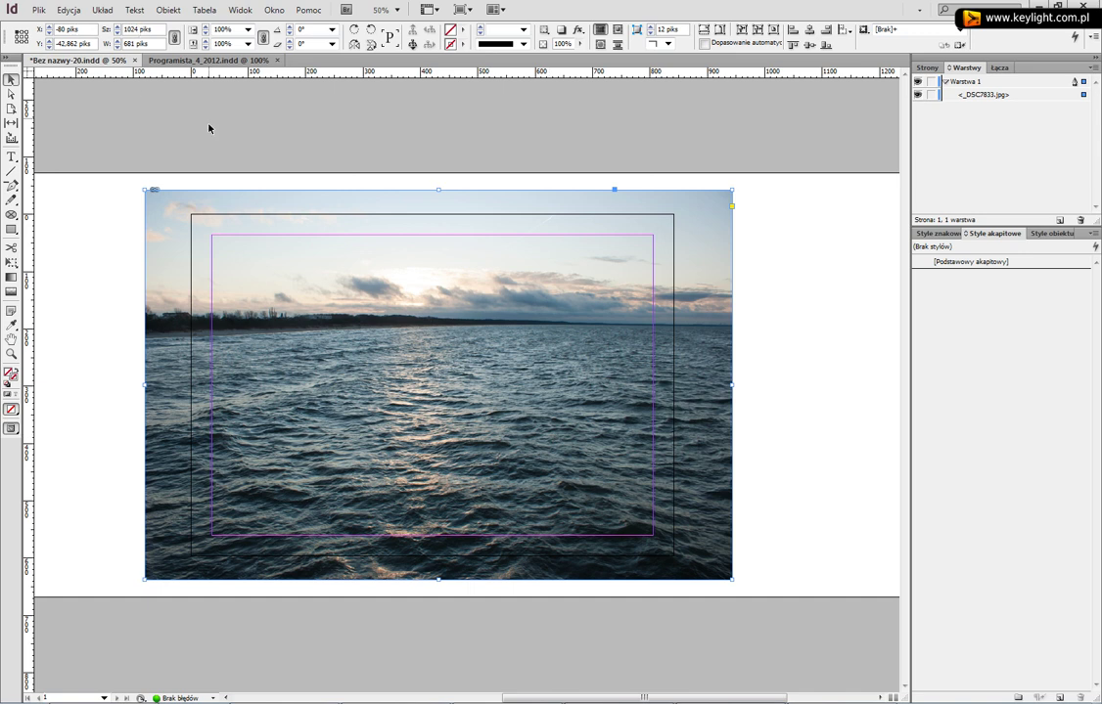
# - Halve the photo frame's width proportionally by dividing its value by 2
pyautogui.doubleClick(155, 26)
pyautogui.click(139, 30)
pyautogui.moveTo(140, 29); pyautogui.dragTo(157, 29)
pyautogui.write('/2')
pyautogui.press('Return')
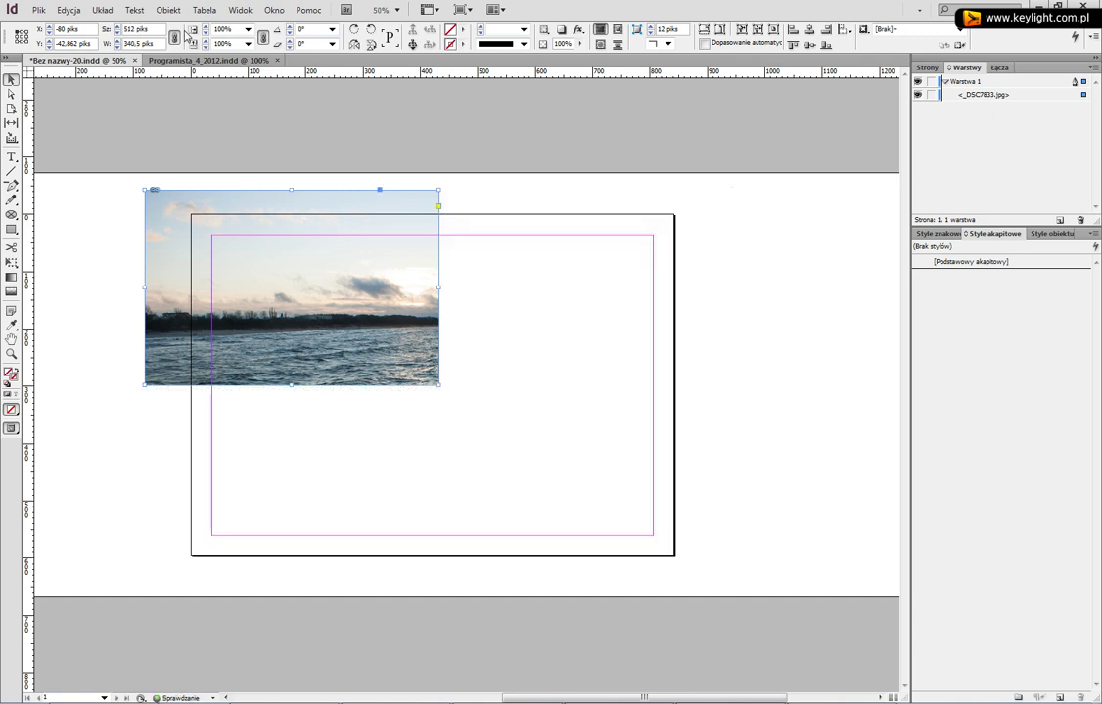
# - Halve the image content's width proportionally to 512 piks, and return the selection to the frame
pyautogui.click(275, 280)
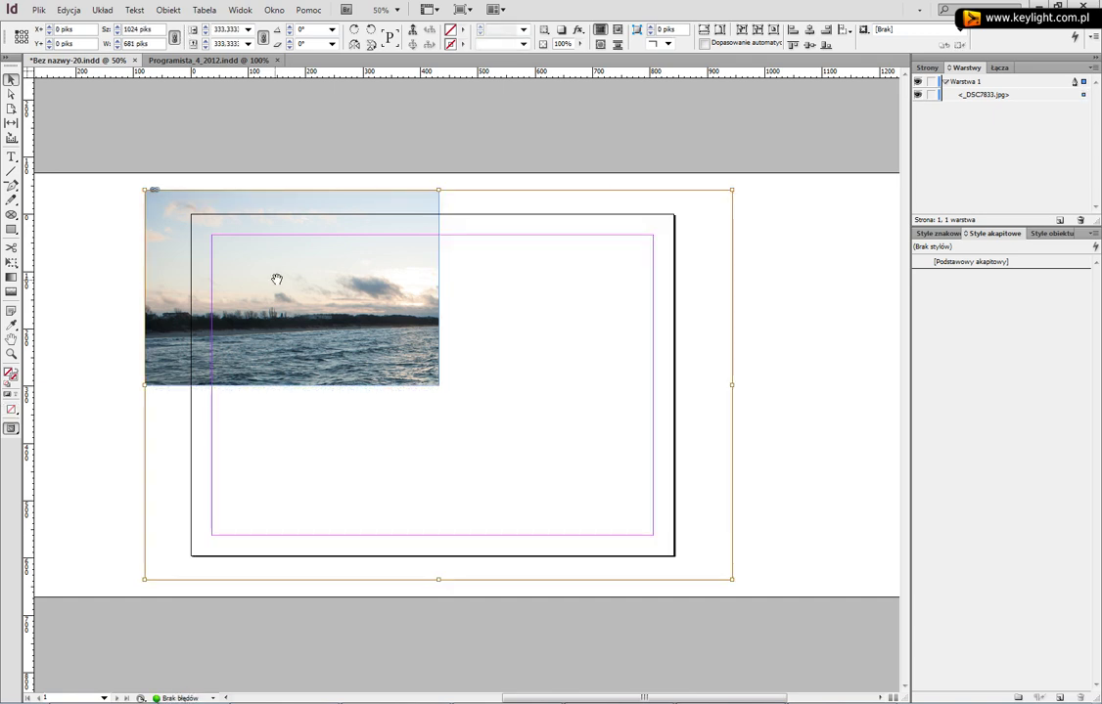
pyautogui.doubleClick(145, 29)
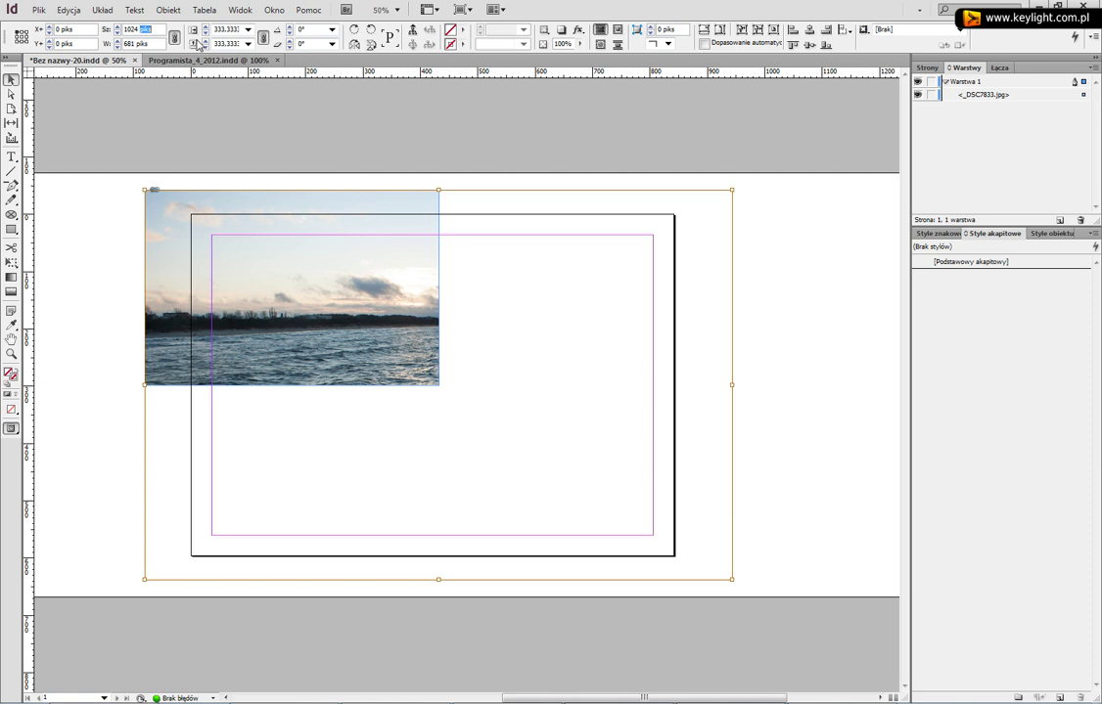
pyautogui.write('/')
pyautogui.press('Return')
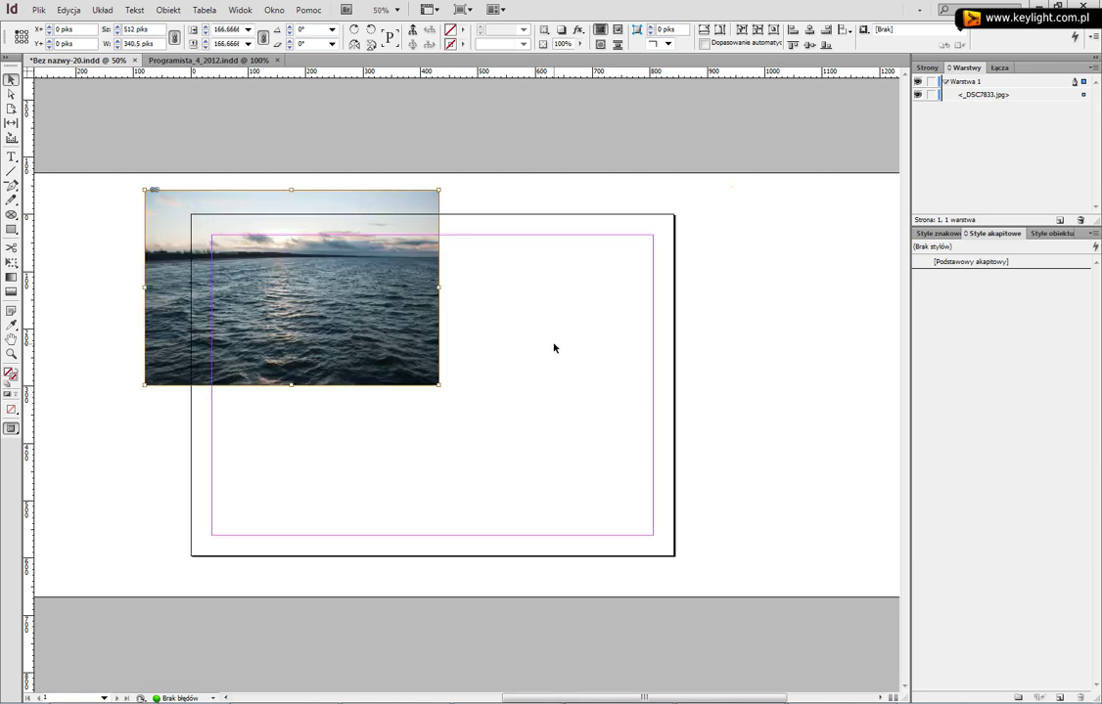
pyautogui.press('Escape')
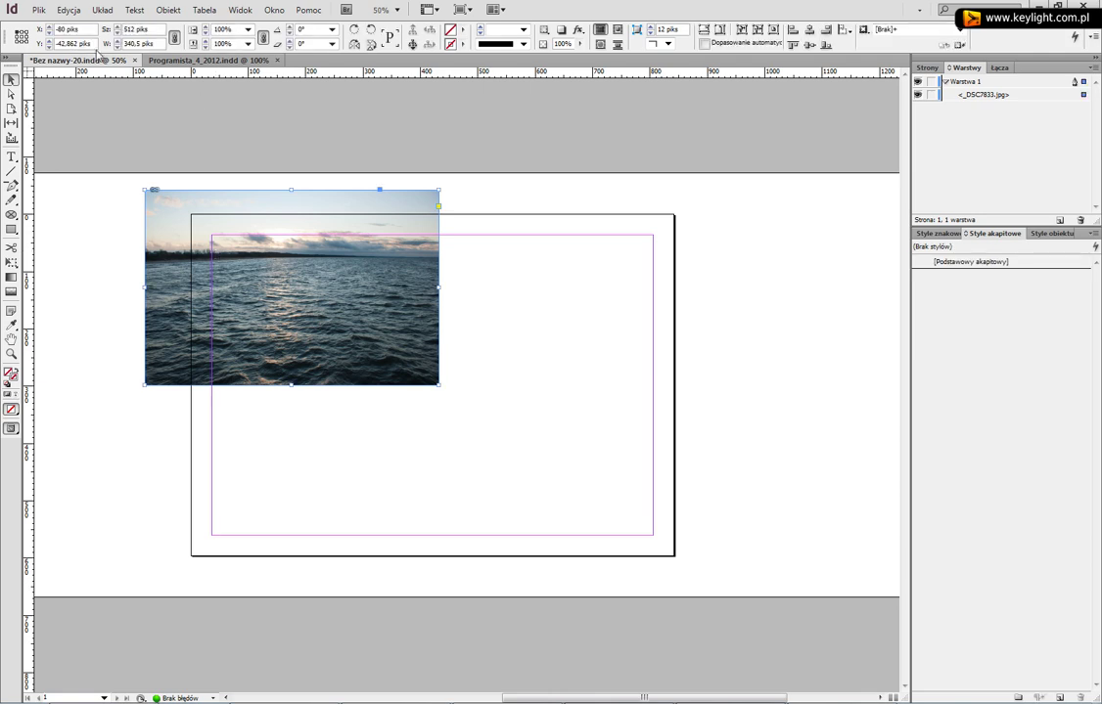
# - Set the photo frame's X position to 0 piks, and change it to 10 piks
pyautogui.hotkey('ctrl', '6')
pyautogui.write('0')
pyautogui.press('Return')
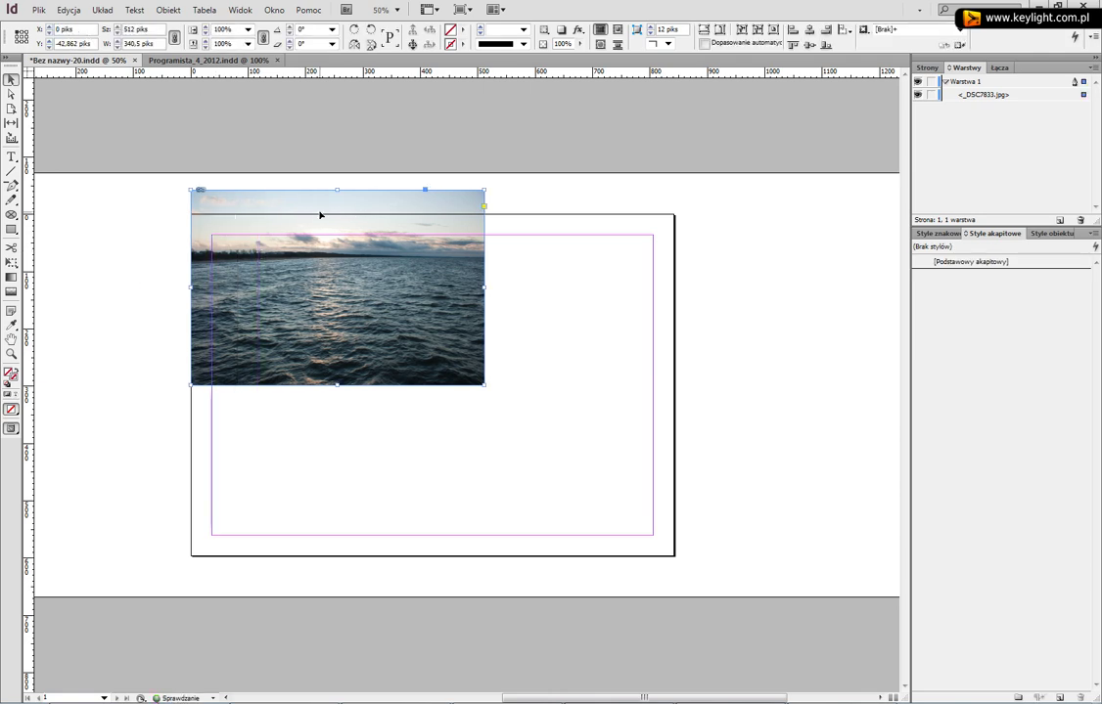
pyautogui.hotkey('ctrl', '6')
pyautogui.write('10')
pyautogui.press('Return')
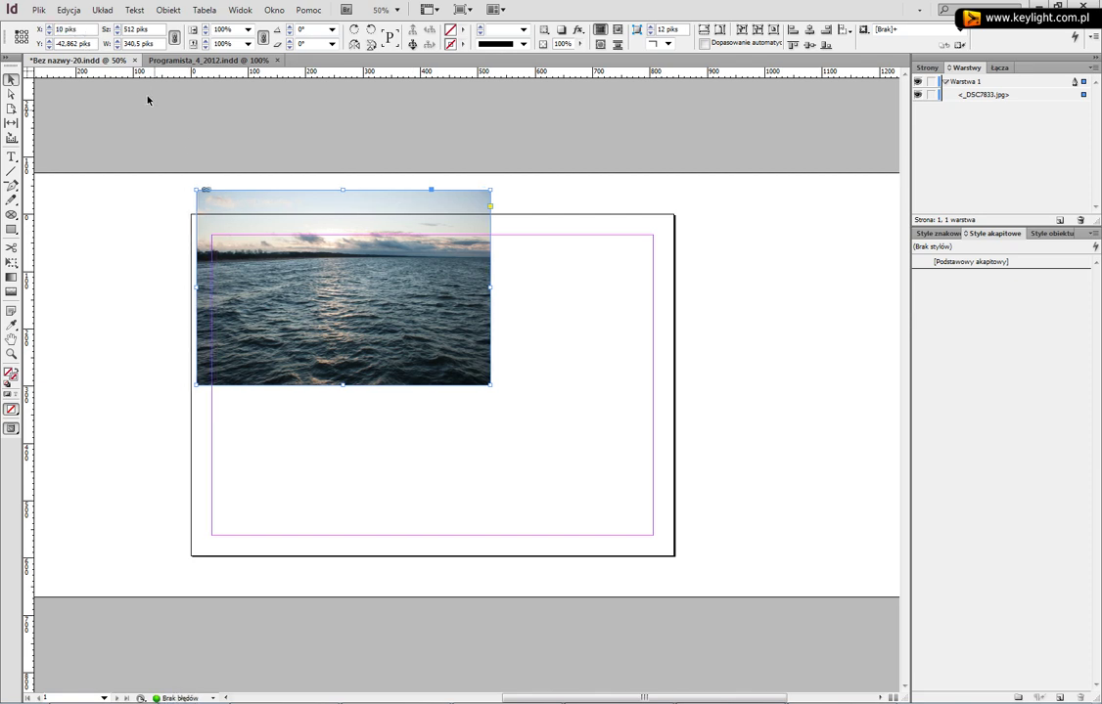
# - Set the photo frame's X position to 200 piks, and add 15 piks to that value
pyautogui.doubleClick(71, 29)
pyautogui.write('200')
pyautogui.press('Return')
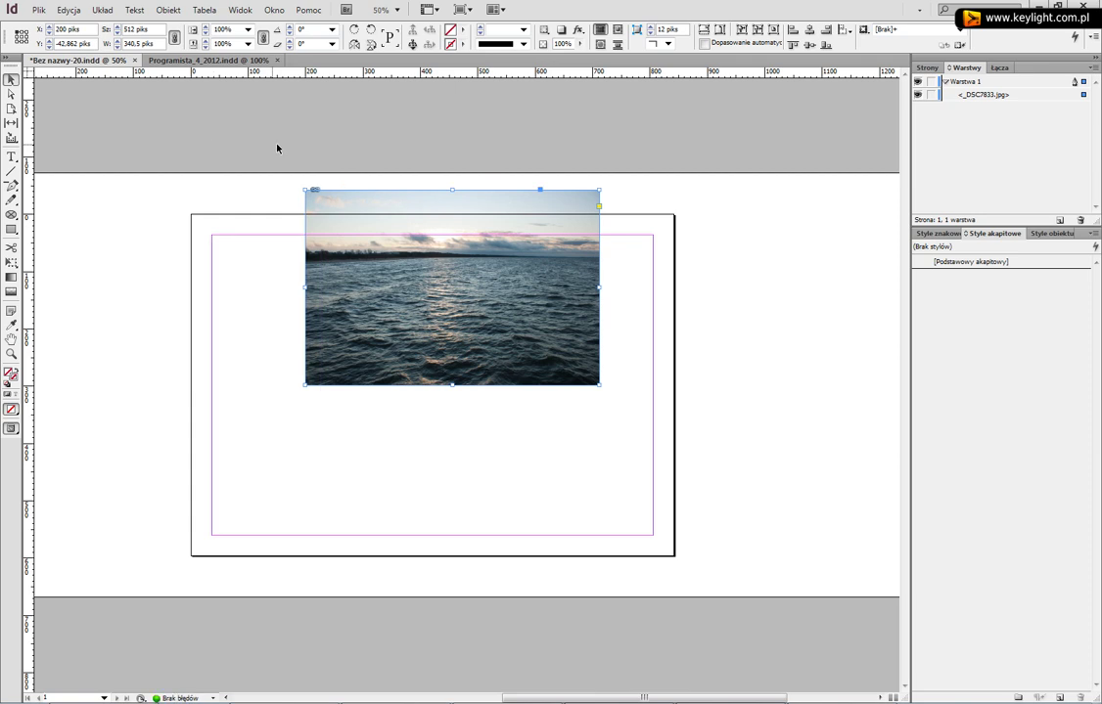
pyautogui.moveTo(92, 30); pyautogui.dragTo(73, 32)
pyautogui.write('+15')
pyautogui.press('Return')
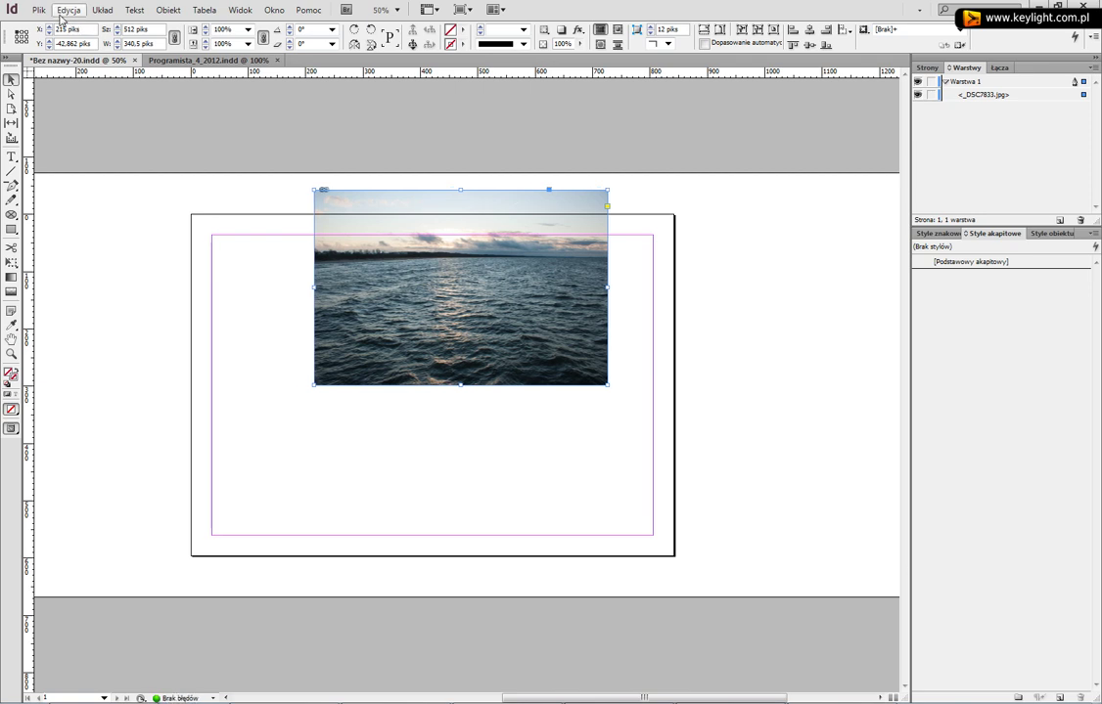
# - Move the photo's frame near the middle of the page at about X 165, Y 162 piks, and deselect it
pyautogui.moveTo(505, 362); pyautogui.dragTo(475, 478)
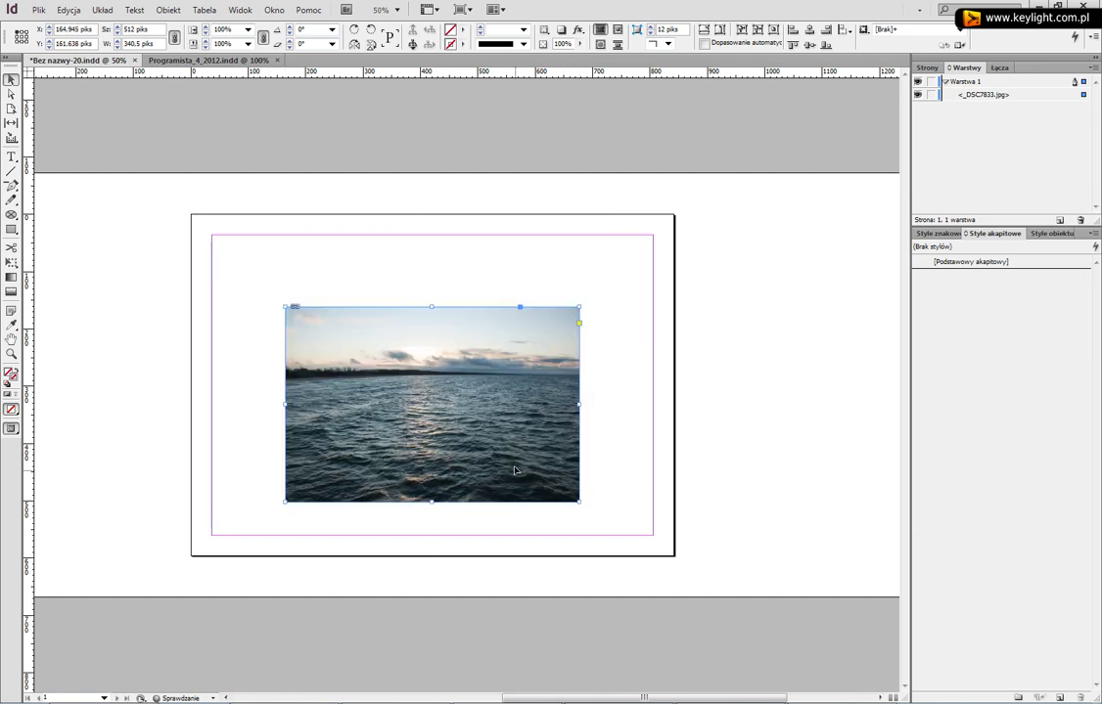
pyautogui.click(753, 477)
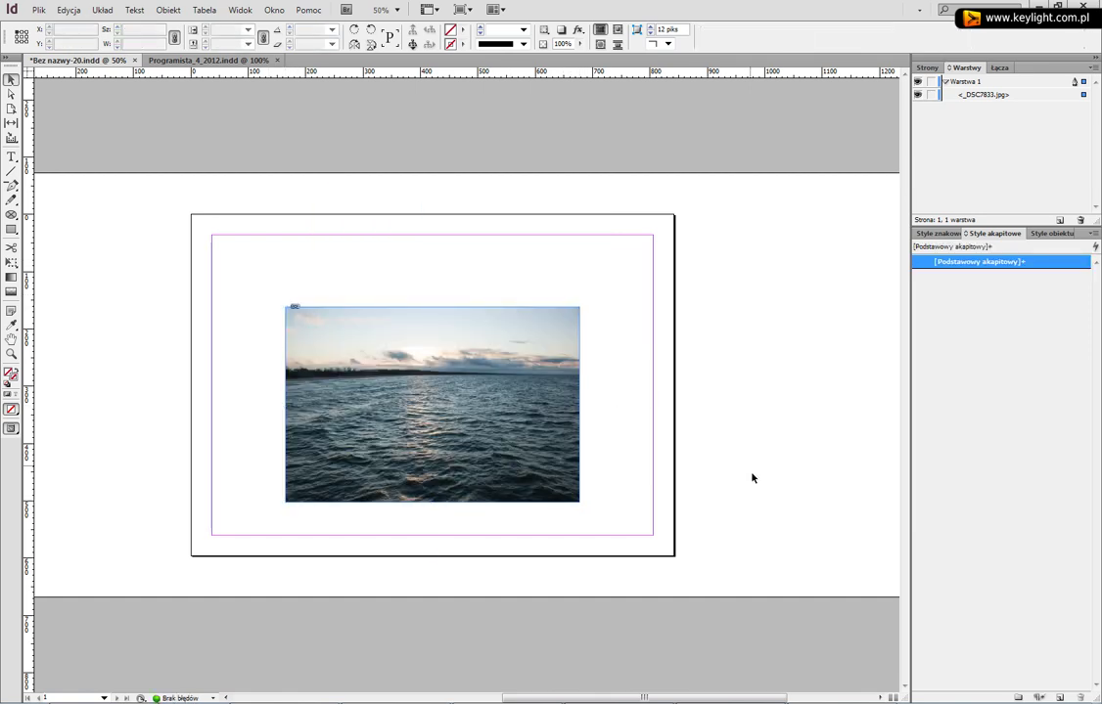